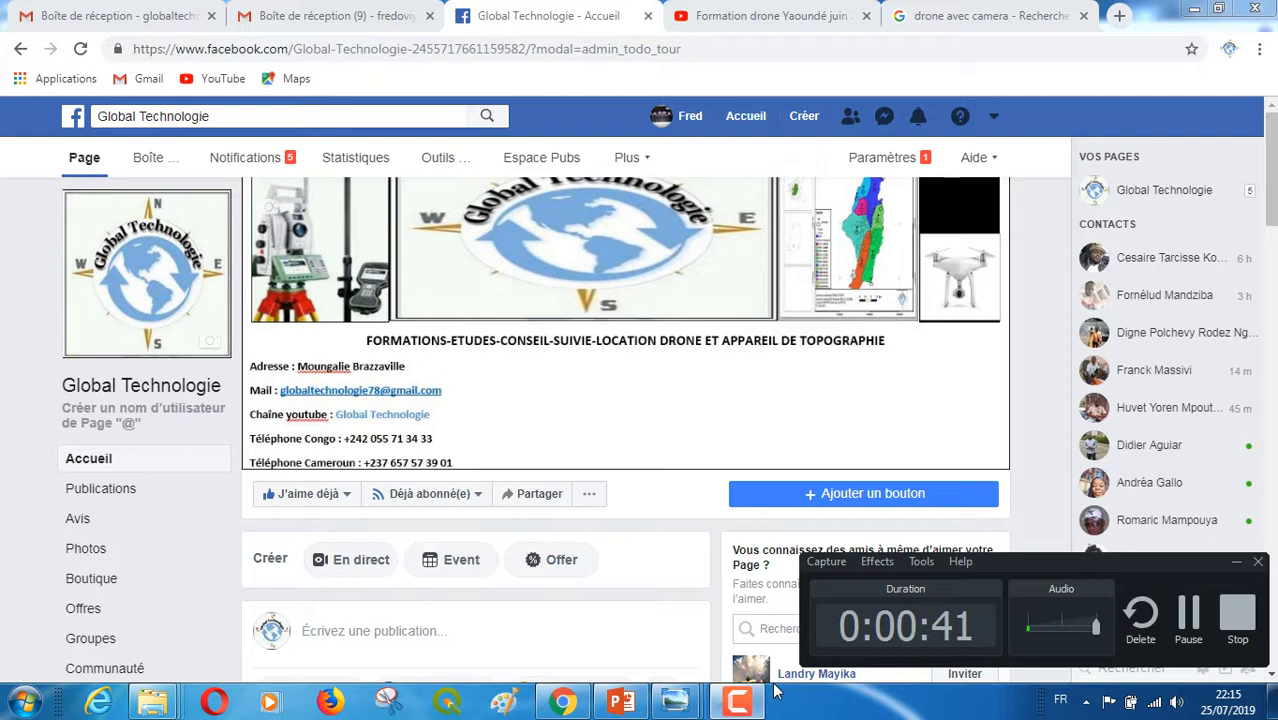
- View the road project images Capture infran.JPG and 1555188892497.jpg in the photo viewer
{"action": "mouse_move", "coordinate": [688, 710]}
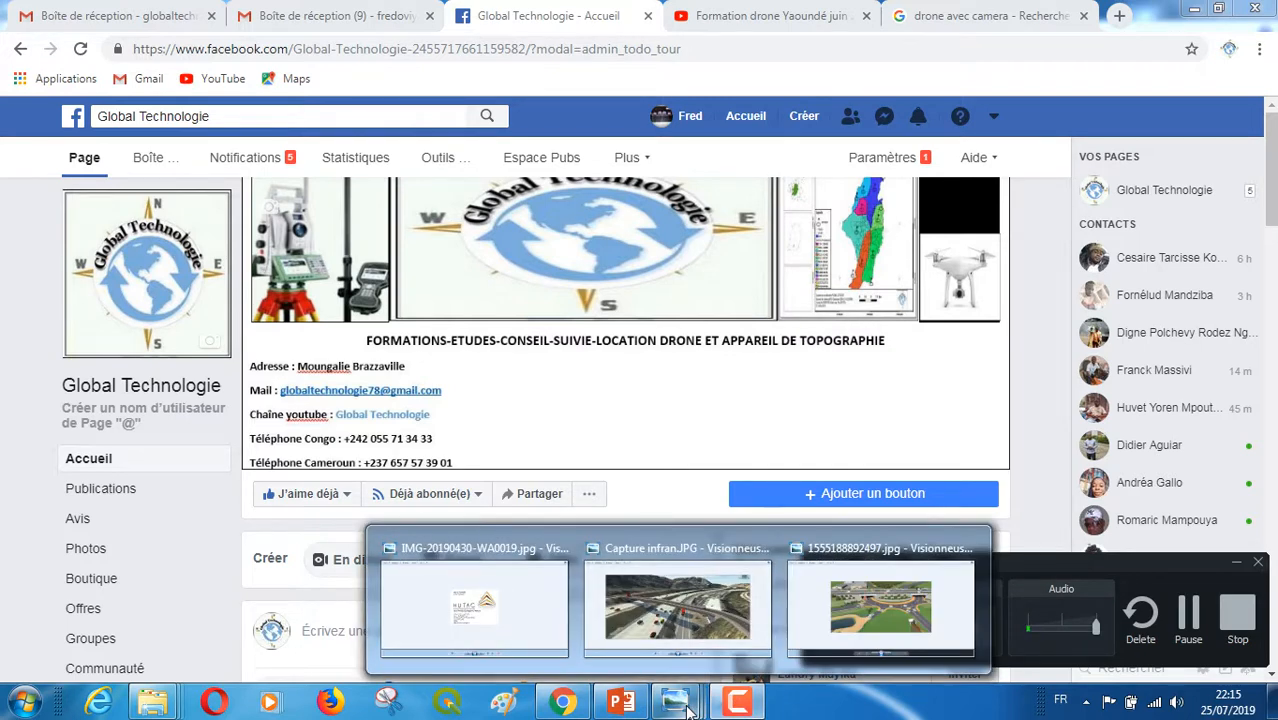
{"action": "left_click", "coordinate": [705, 595]}
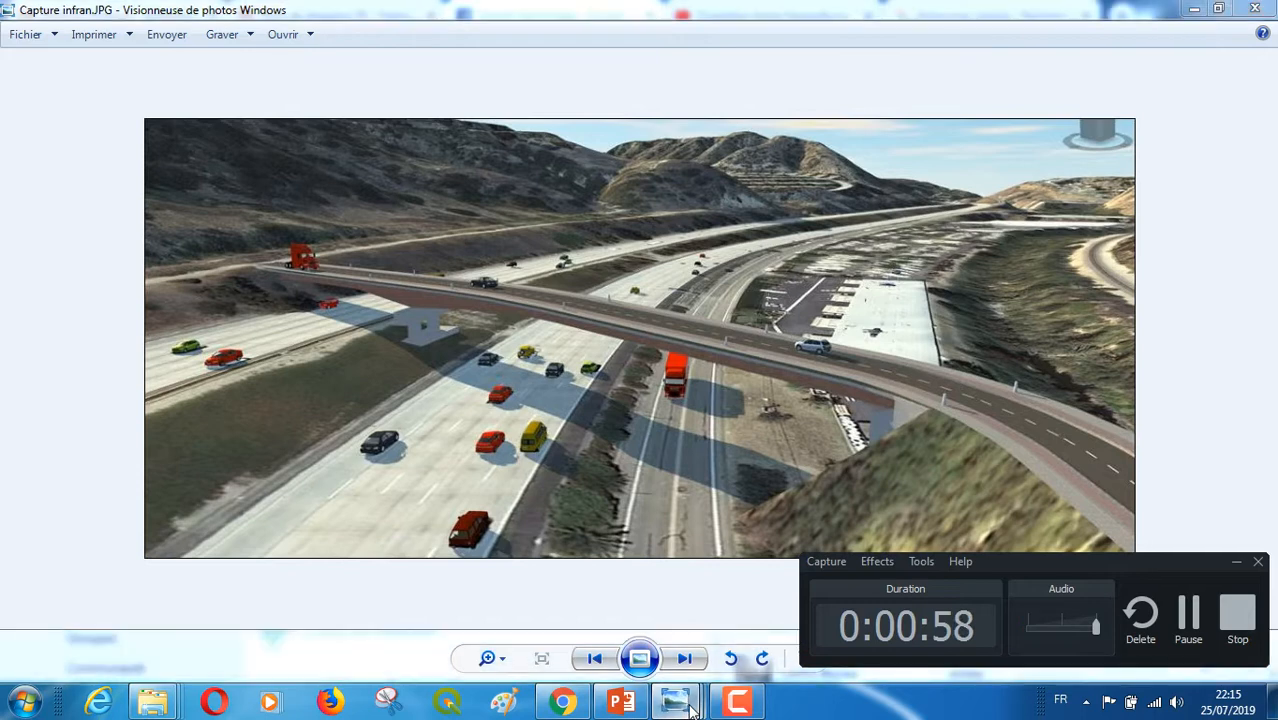
{"action": "mouse_move", "coordinate": [690, 705]}
{"action": "left_click", "coordinate": [861, 615]}
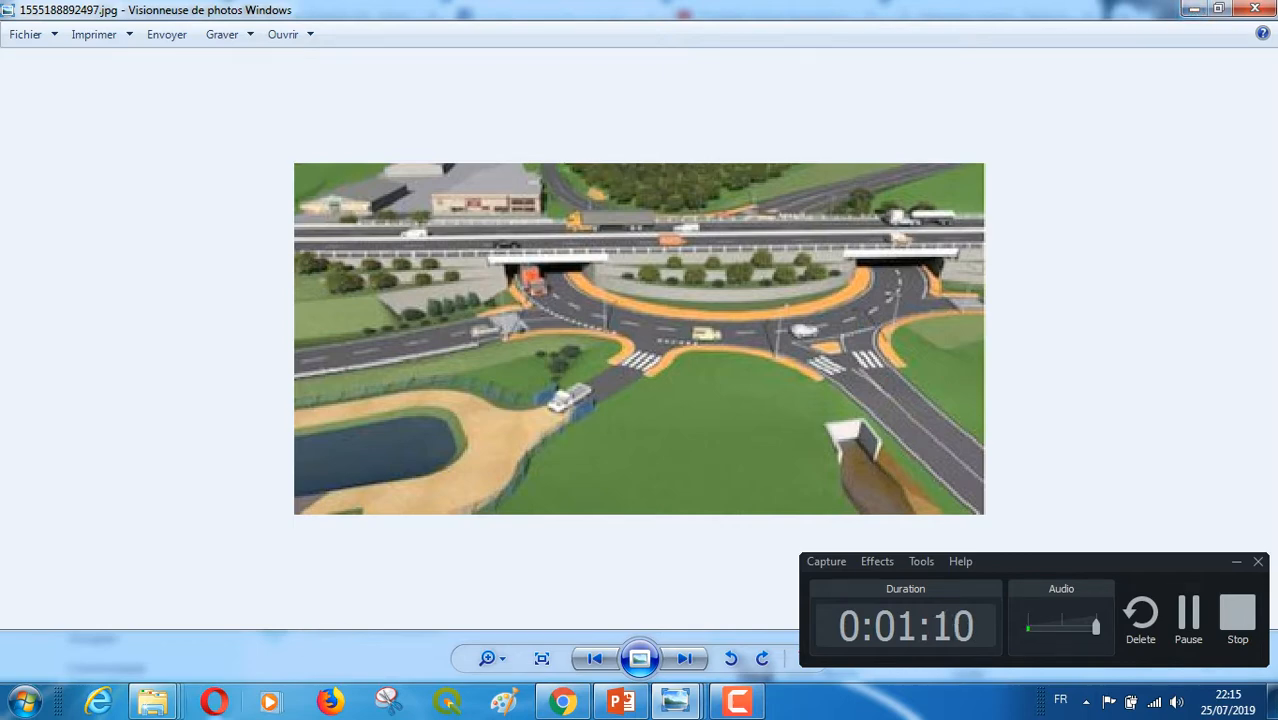
- Open the workbook Polygonale encadré.xlsx from the Formation Covadis folder in Documents
{"action": "left_click", "coordinate": [28, 704]}
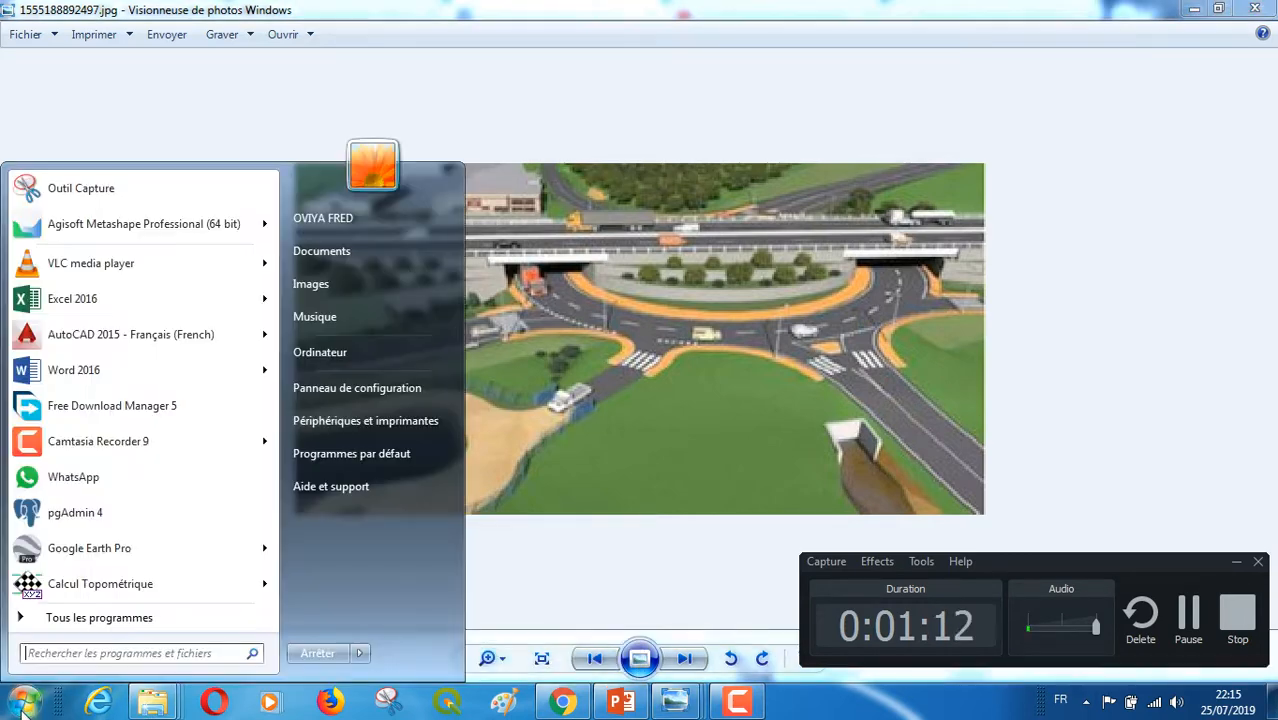
{"action": "left_click", "coordinate": [386, 252]}
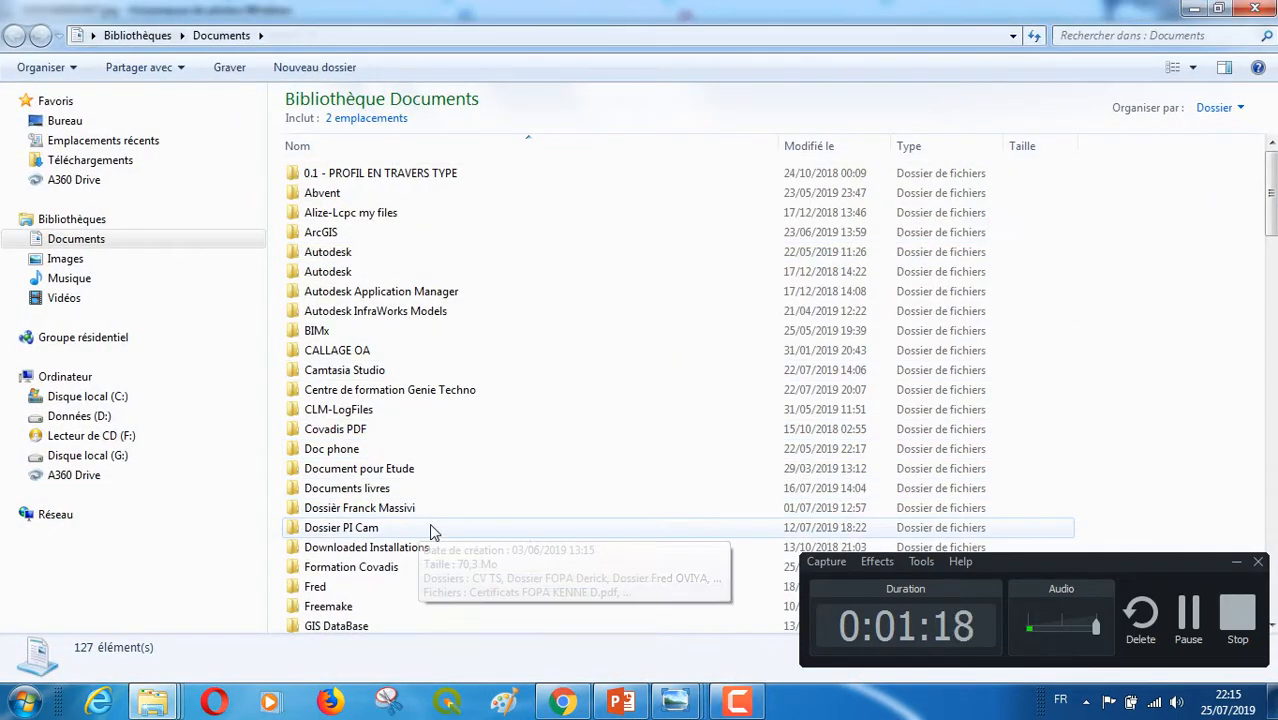
{"action": "double_click", "coordinate": [392, 569]}
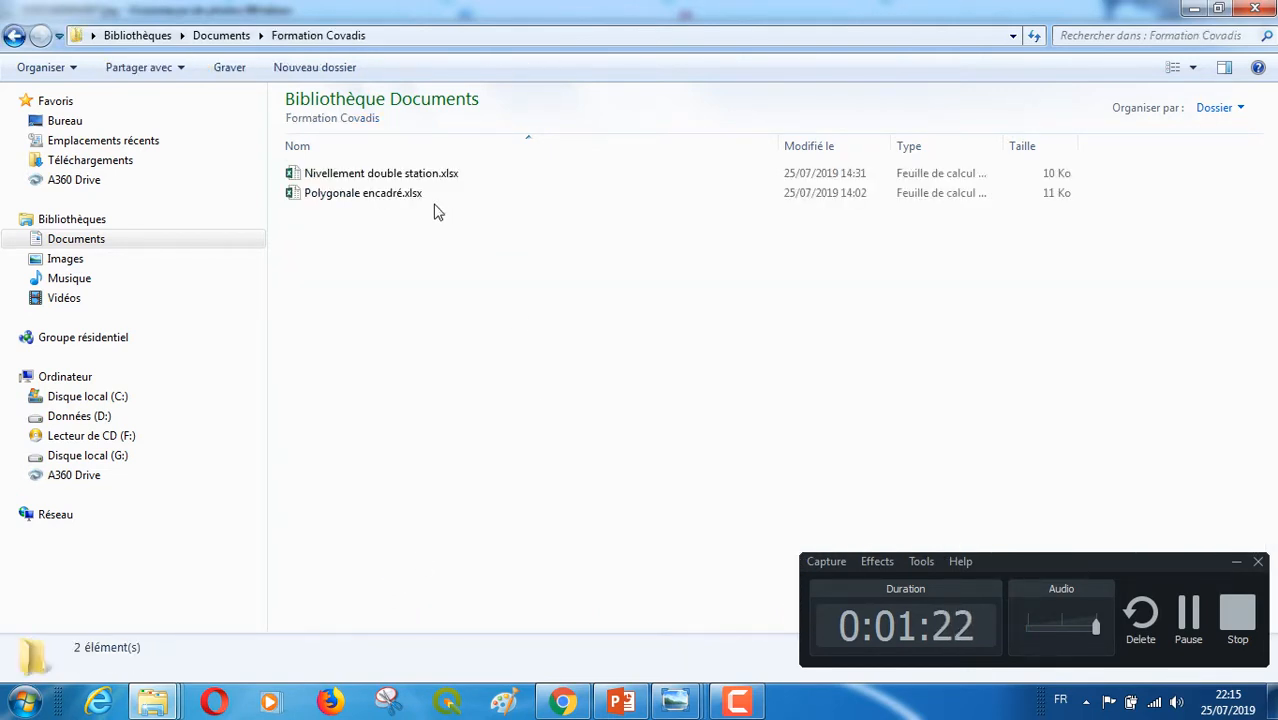
{"action": "left_click", "coordinate": [367, 199]}
{"action": "double_click", "coordinate": [367, 199]}
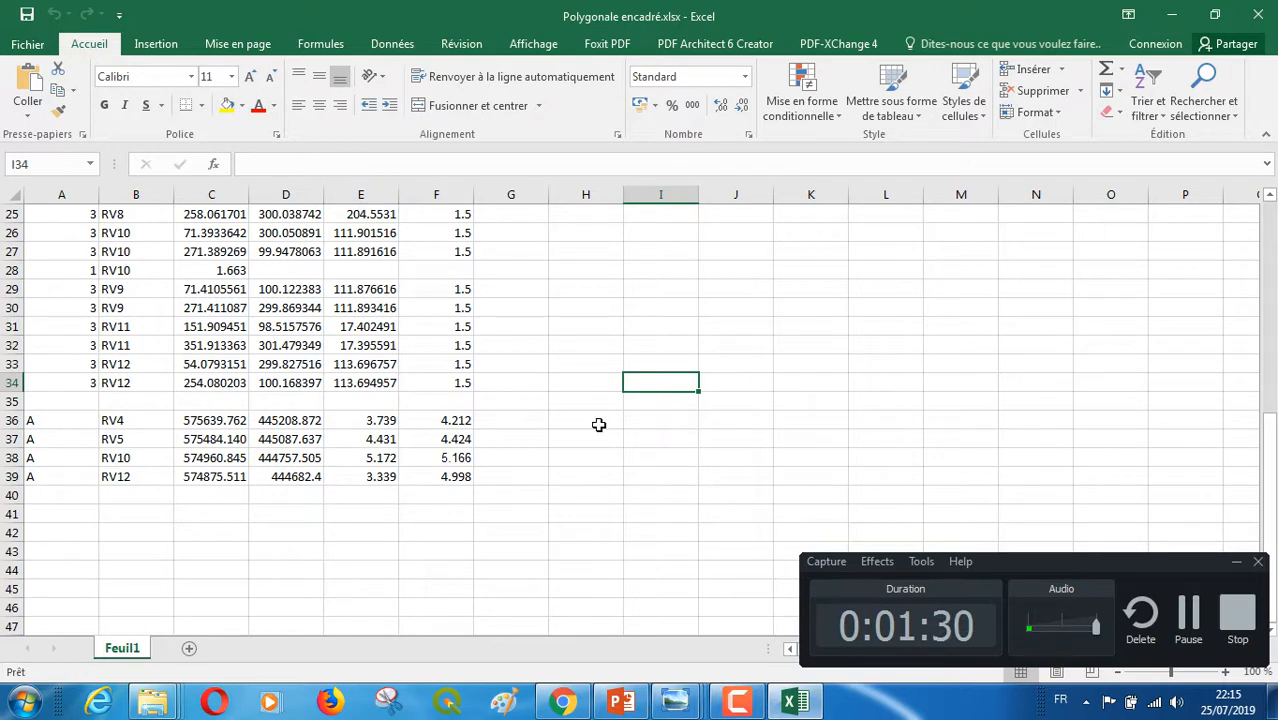
- Examine the traverse data, from the station and sighting rows starting at RV5 to the known-point coordinates in rows 36 to 39
{"action": "scroll", "coordinate": [598, 425], "scroll_direction": "up", "scroll_amount": 4}
{"action": "scroll", "coordinate": [598, 425], "scroll_direction": "up", "scroll_amount": 4}
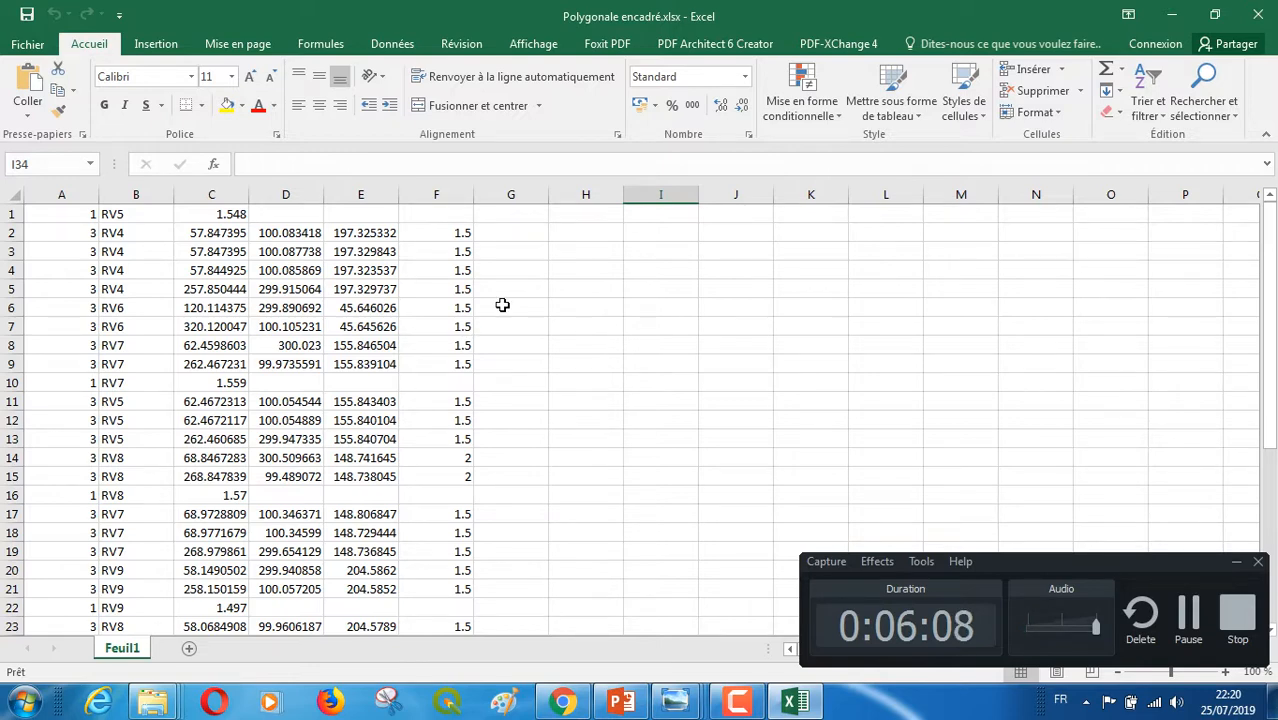
{"action": "scroll", "coordinate": [497, 352], "scroll_direction": "down", "scroll_amount": 1}
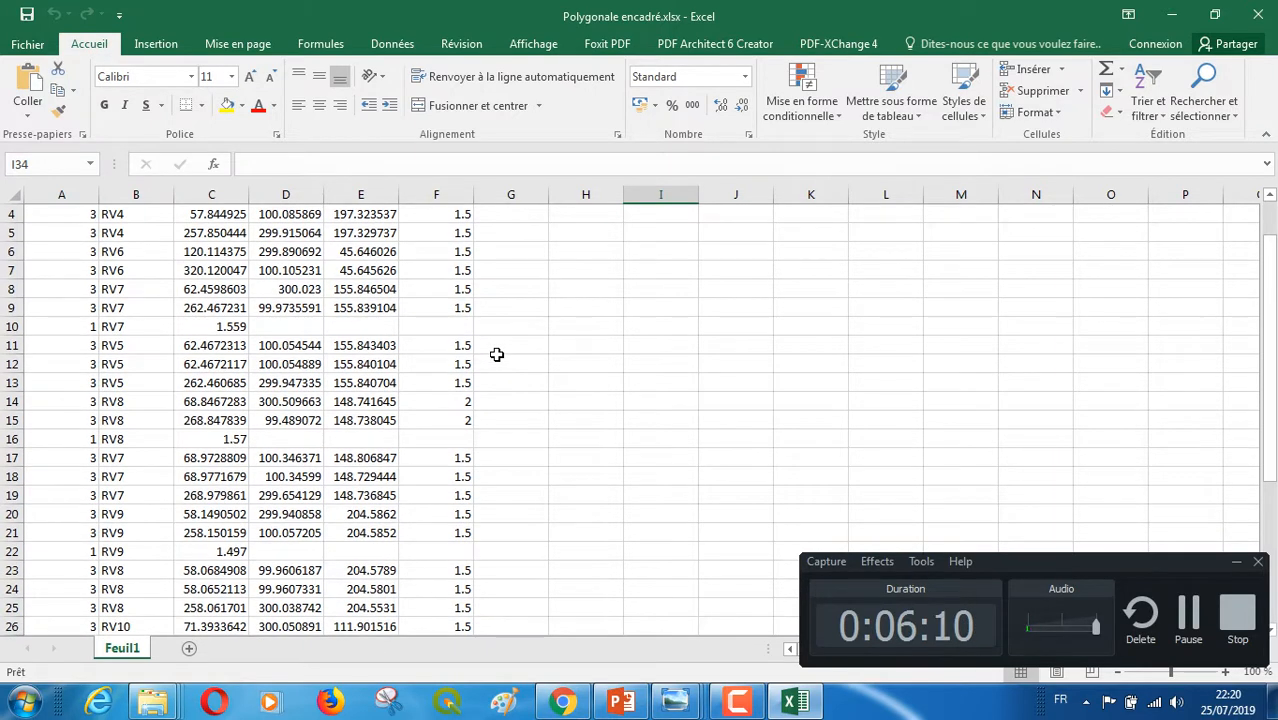
{"action": "scroll", "coordinate": [522, 356], "scroll_direction": "down", "scroll_amount": 4}
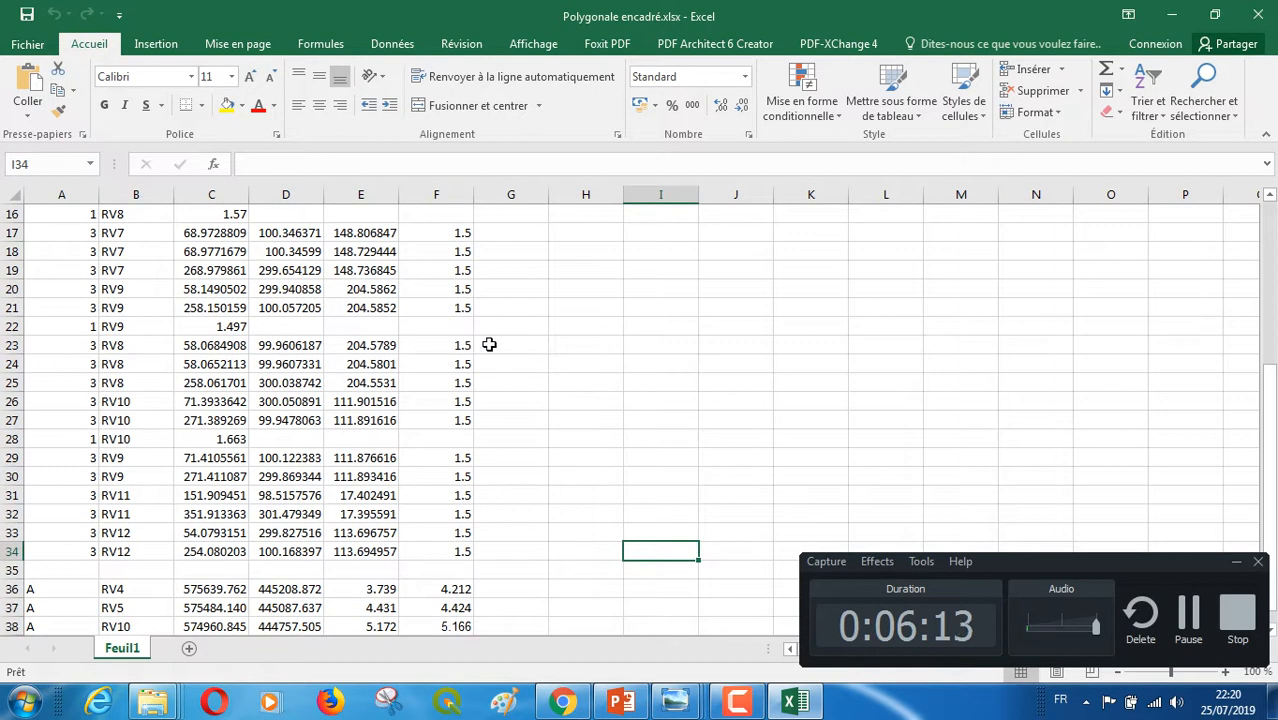
{"action": "scroll", "coordinate": [489, 344], "scroll_direction": "down", "scroll_amount": 3}
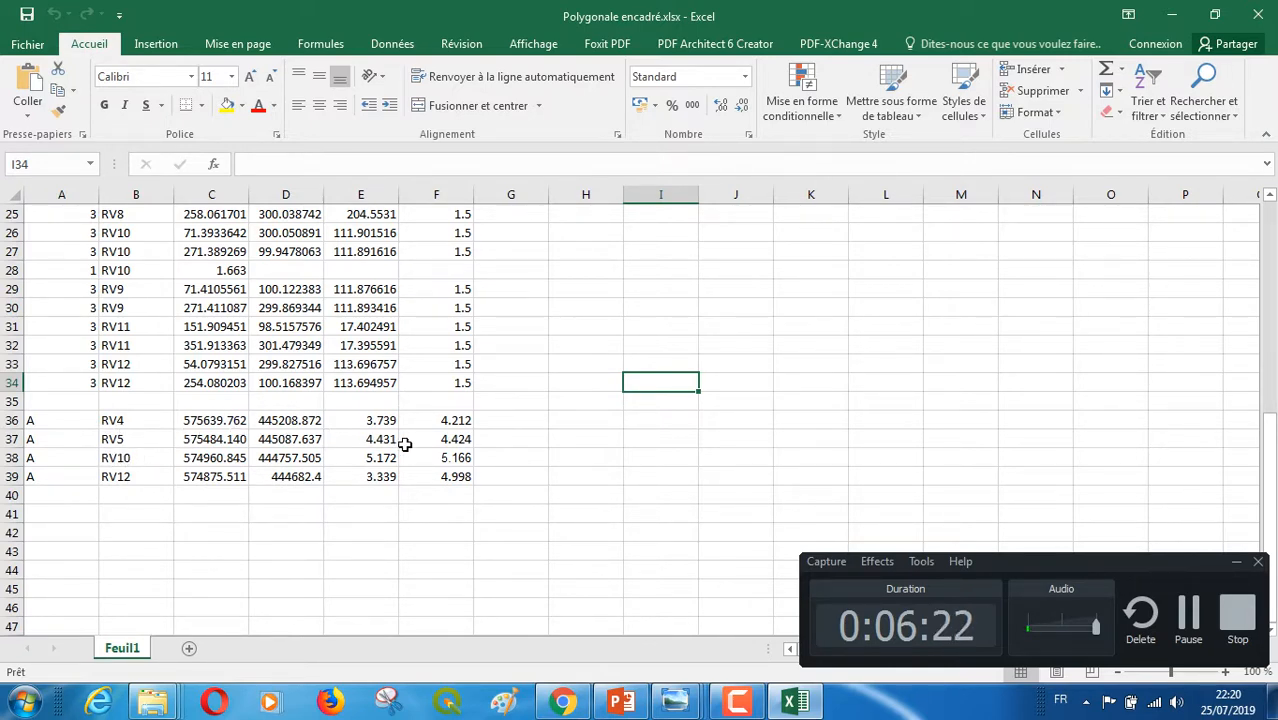
{"action": "scroll", "coordinate": [420, 444], "scroll_direction": "up", "scroll_amount": 8}
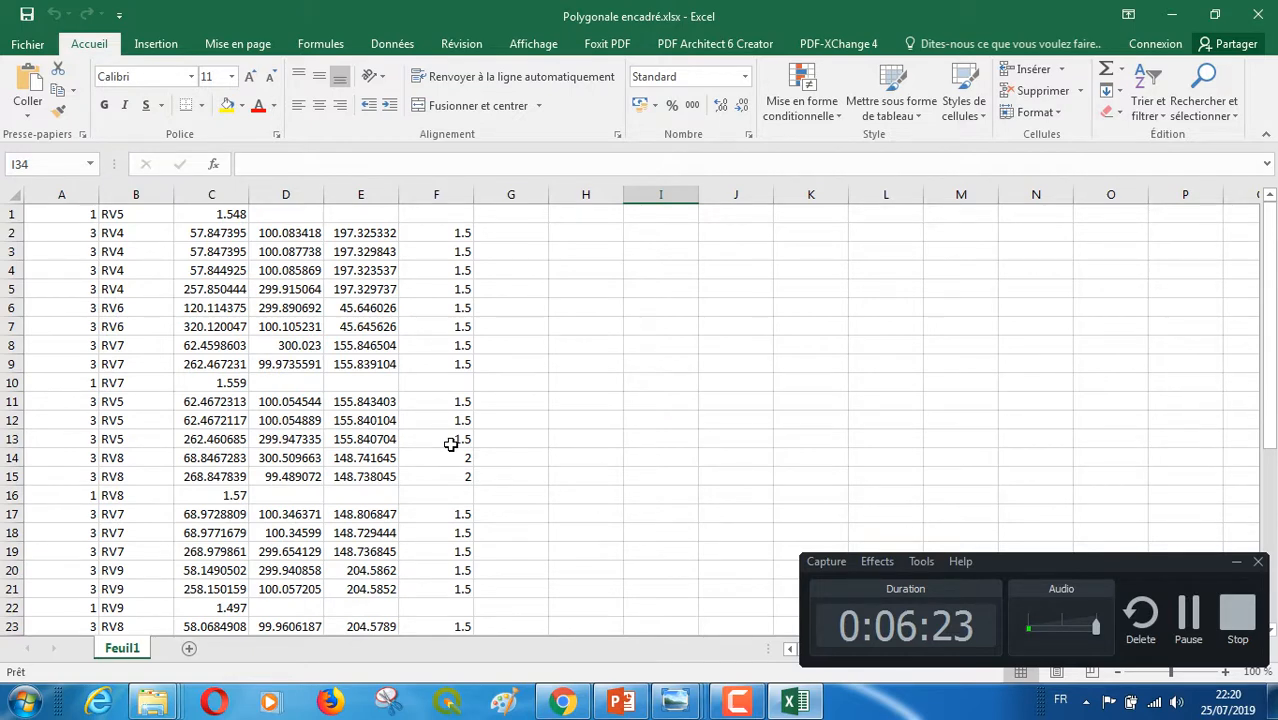
{"action": "scroll", "coordinate": [191, 288], "scroll_direction": "down", "scroll_amount": 1}
{"action": "scroll", "coordinate": [191, 288], "scroll_direction": "up", "scroll_amount": 1}
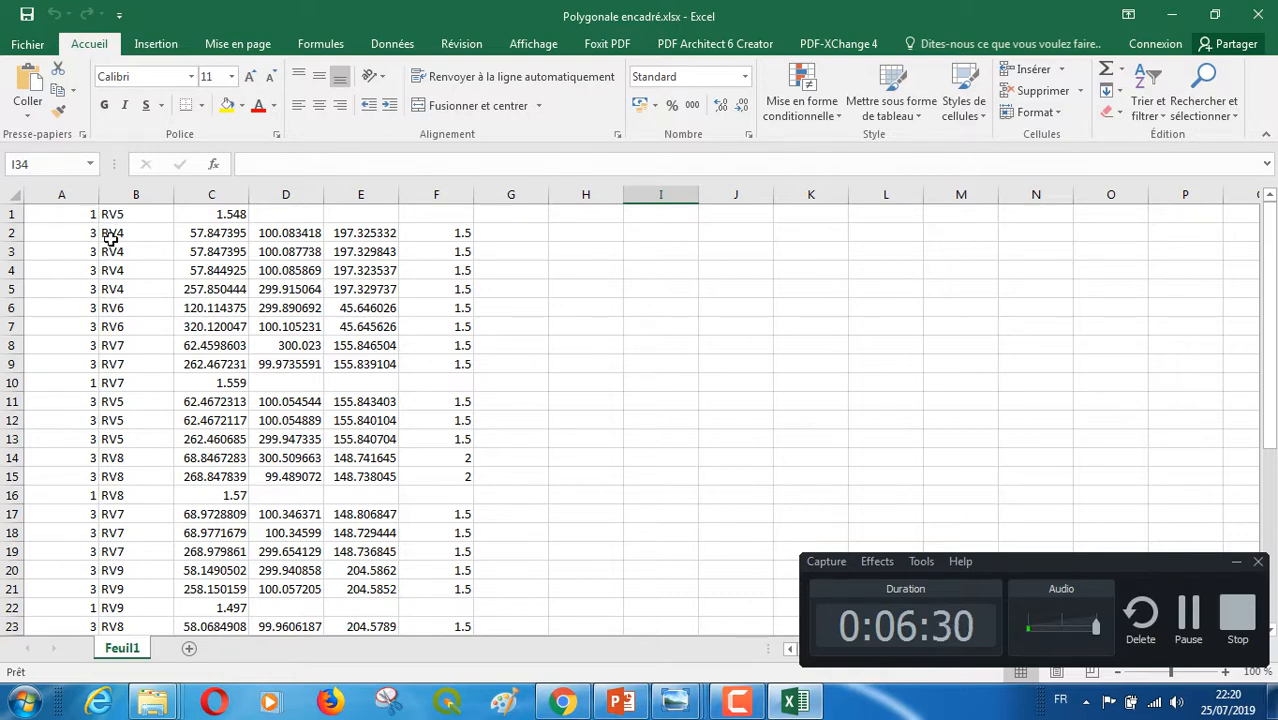
{"action": "scroll", "coordinate": [110, 240], "scroll_direction": "down", "scroll_amount": 10}
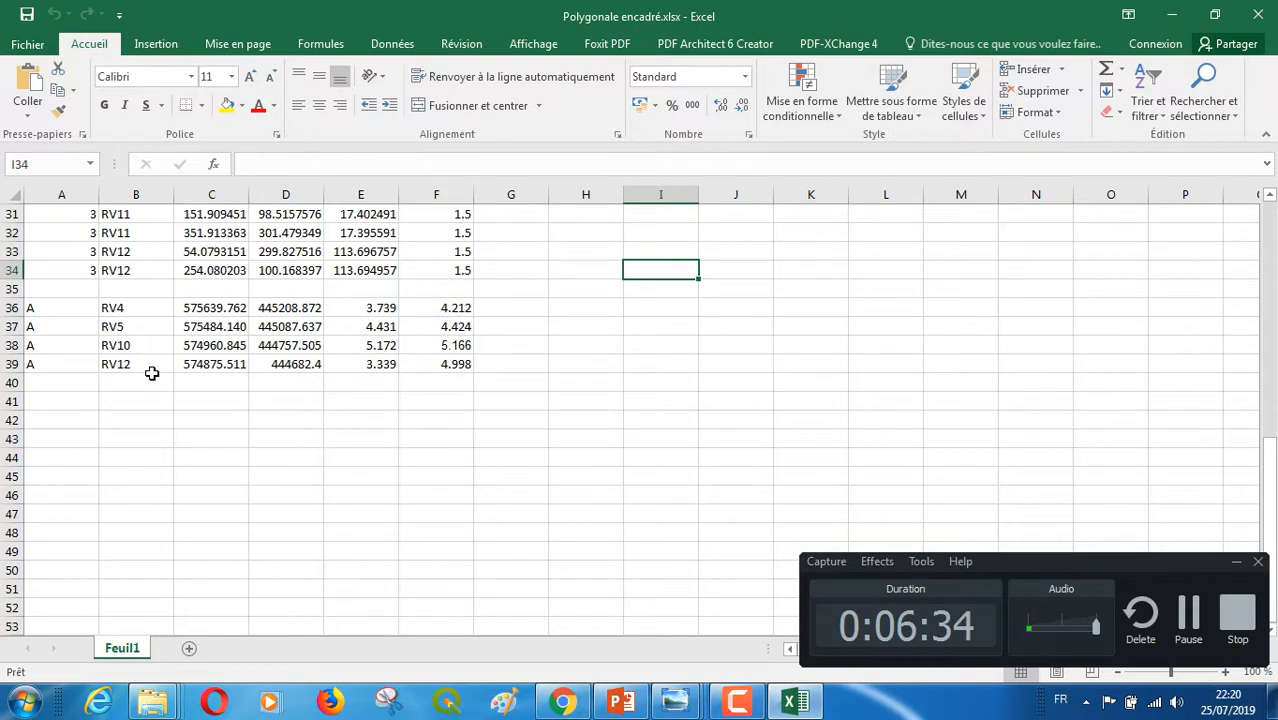
{"action": "scroll", "coordinate": [154, 372], "scroll_direction": "up", "scroll_amount": 3}
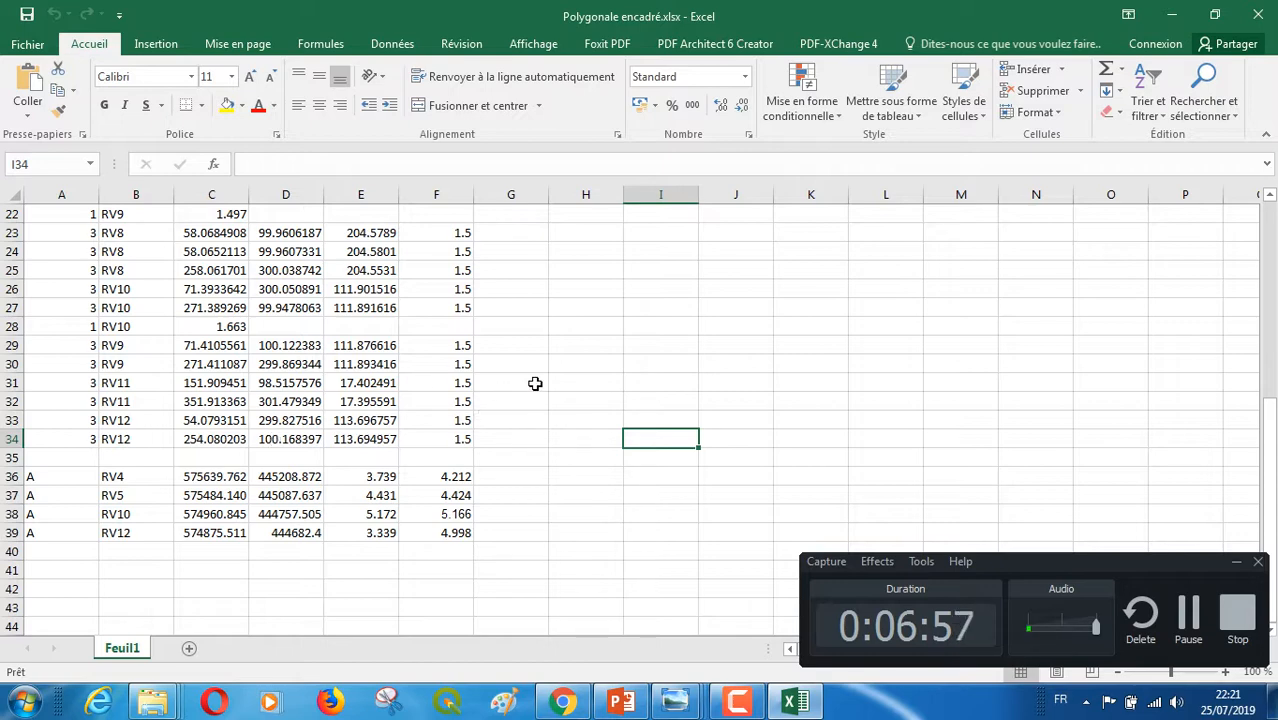
{"action": "scroll", "coordinate": [535, 384], "scroll_direction": "up", "scroll_amount": 7}
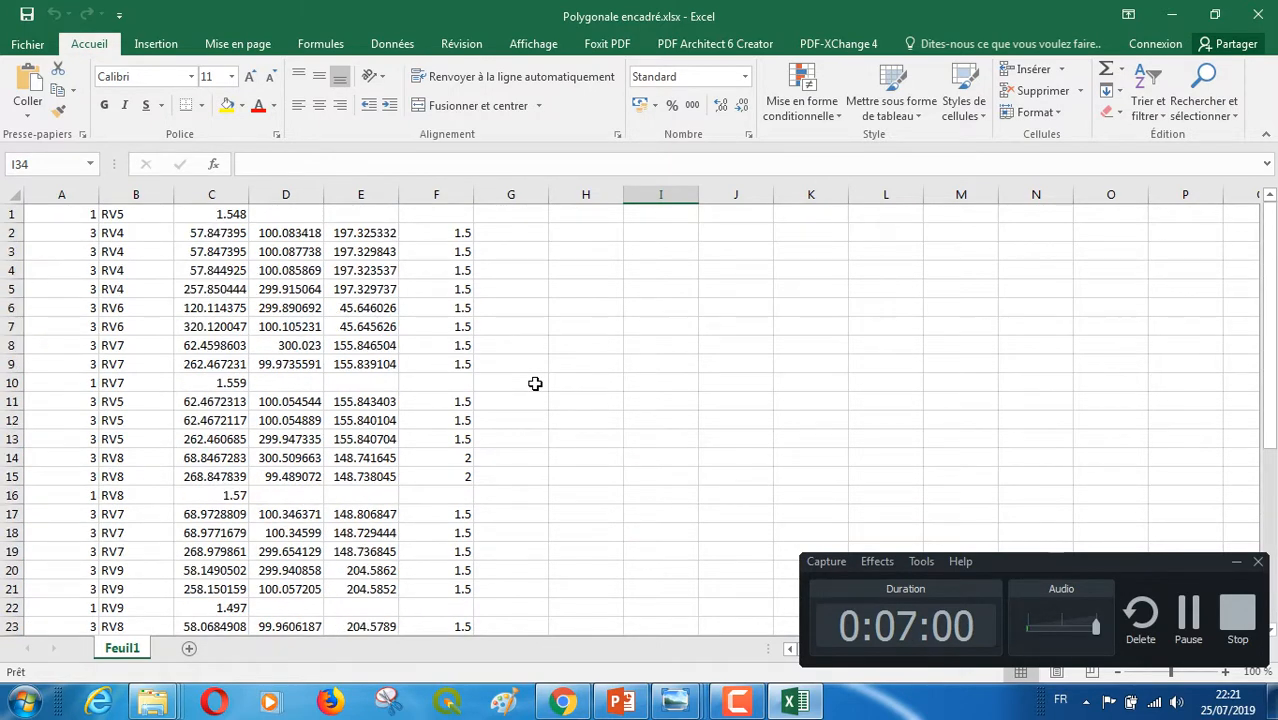
- Save the workbook in the Formation Covadis folder as tab-delimited text named Polygonale encadré.txt, accepting the format's limitations
{"action": "left_click", "coordinate": [16, 44]}
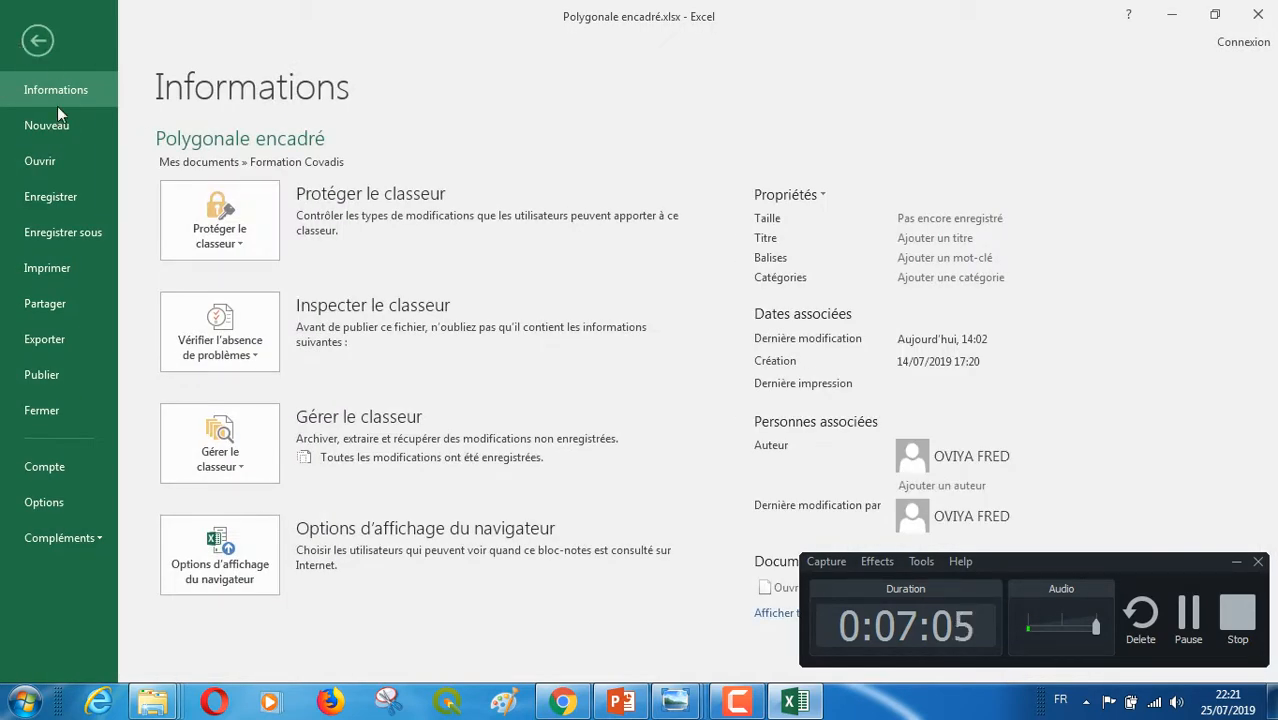
{"action": "left_click", "coordinate": [73, 231]}
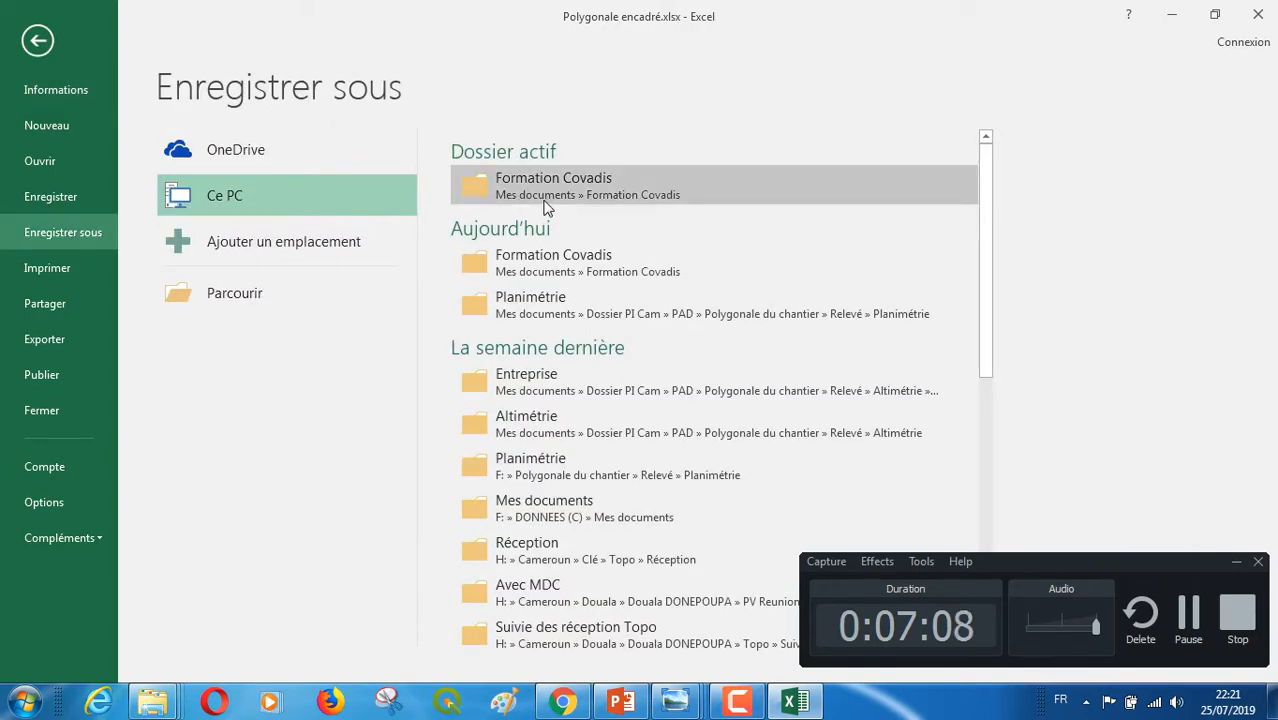
{"action": "left_click", "coordinate": [547, 200]}
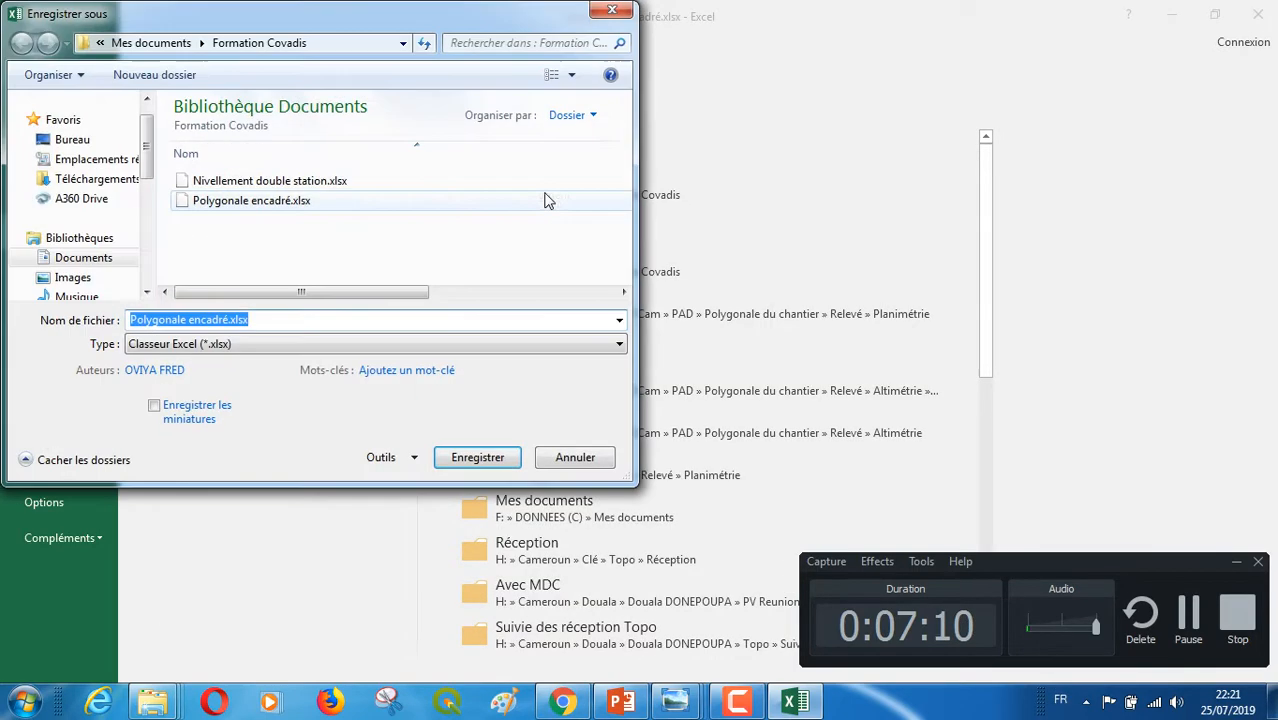
{"action": "left_click", "coordinate": [598, 344]}
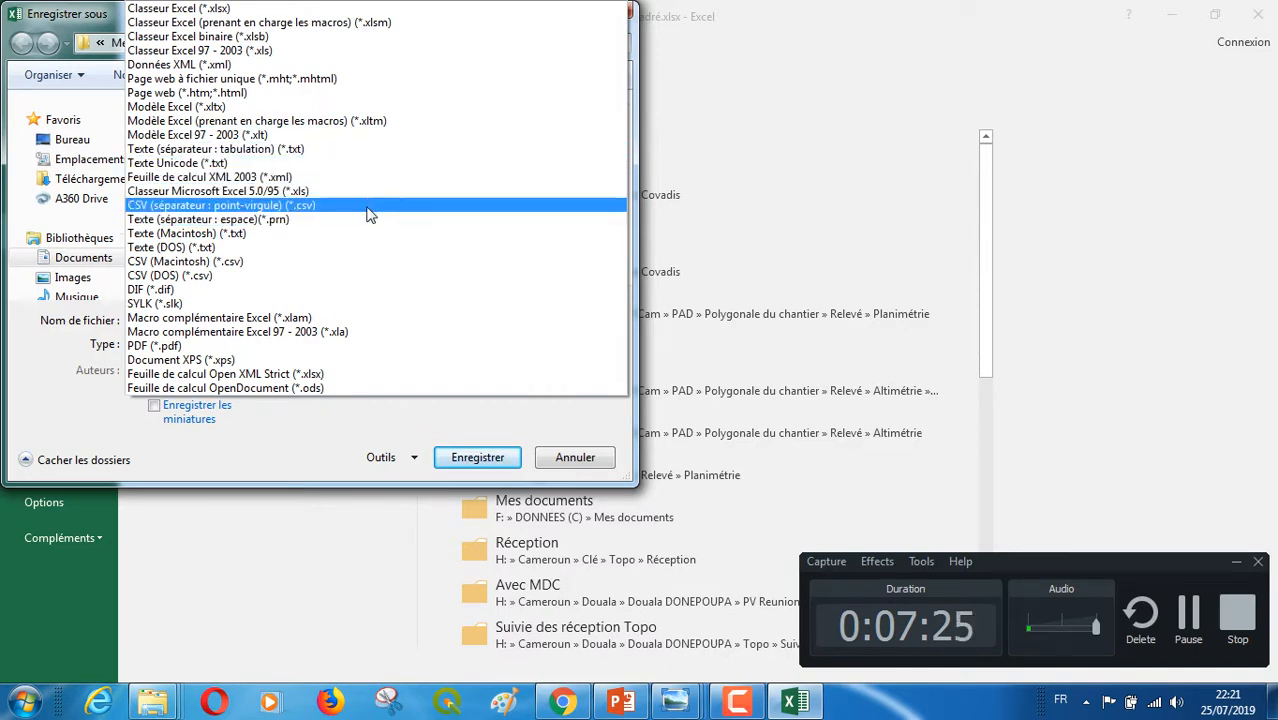
{"action": "left_click", "coordinate": [388, 150]}
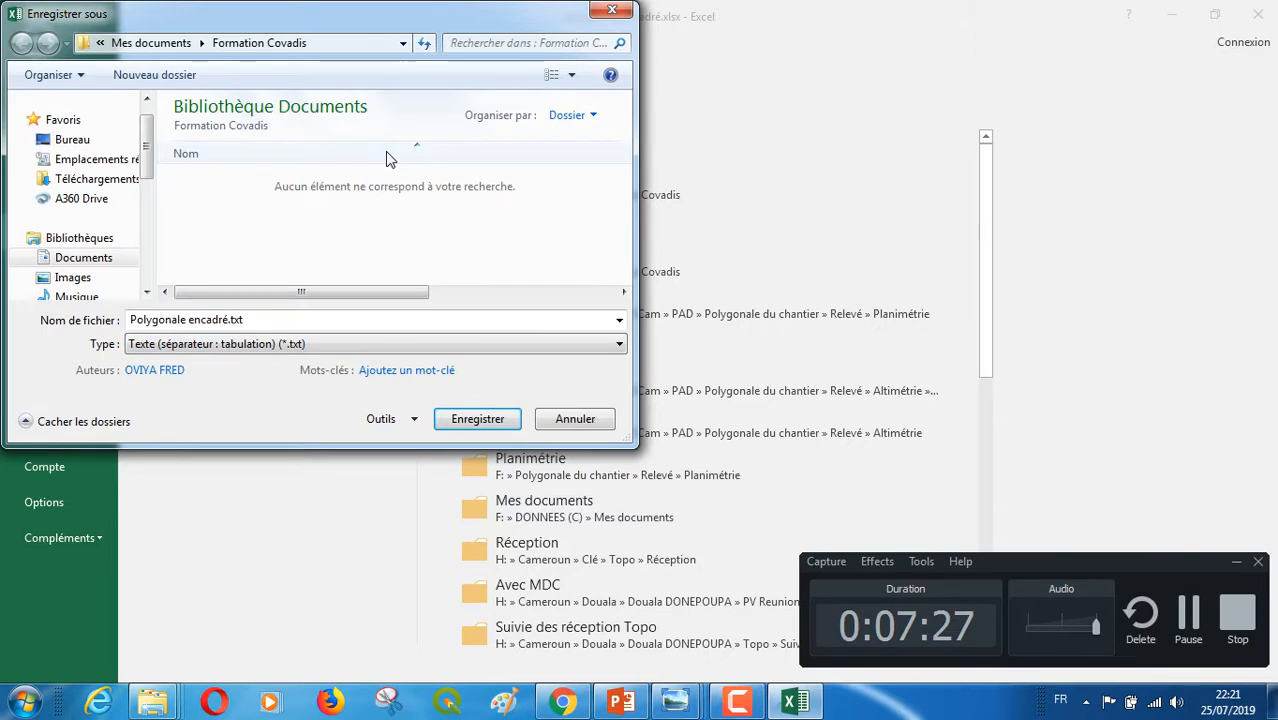
{"action": "left_click", "coordinate": [490, 415]}
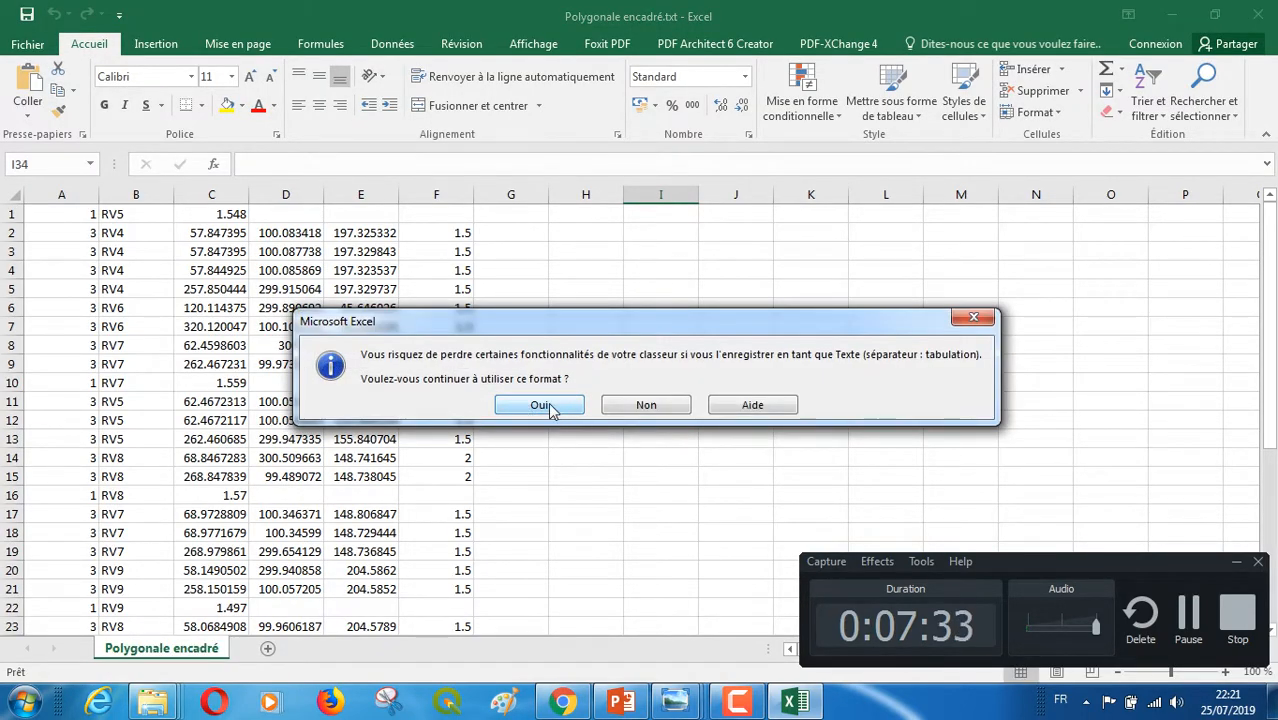
{"action": "left_click", "coordinate": [550, 406]}
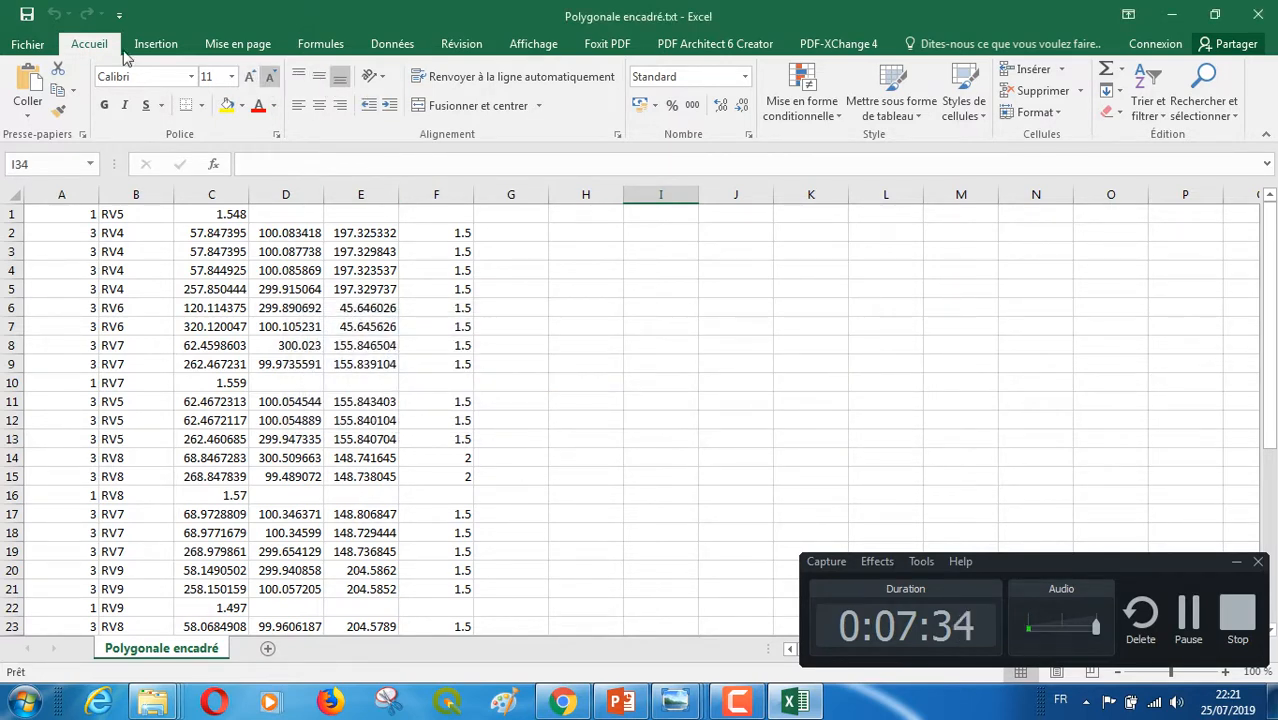
- Close Polygonale encadré.txt with its changes saved in text format, and exit Excel
{"action": "left_click", "coordinate": [30, 45]}
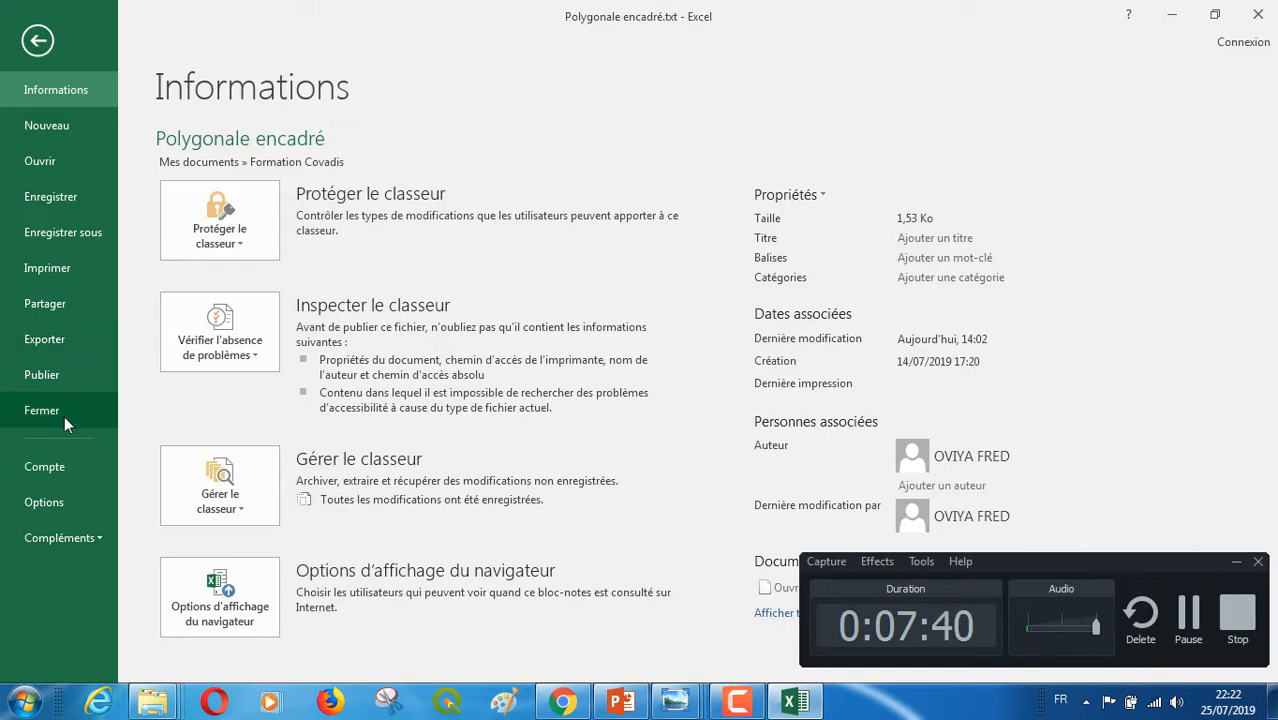
{"action": "left_click", "coordinate": [71, 406]}
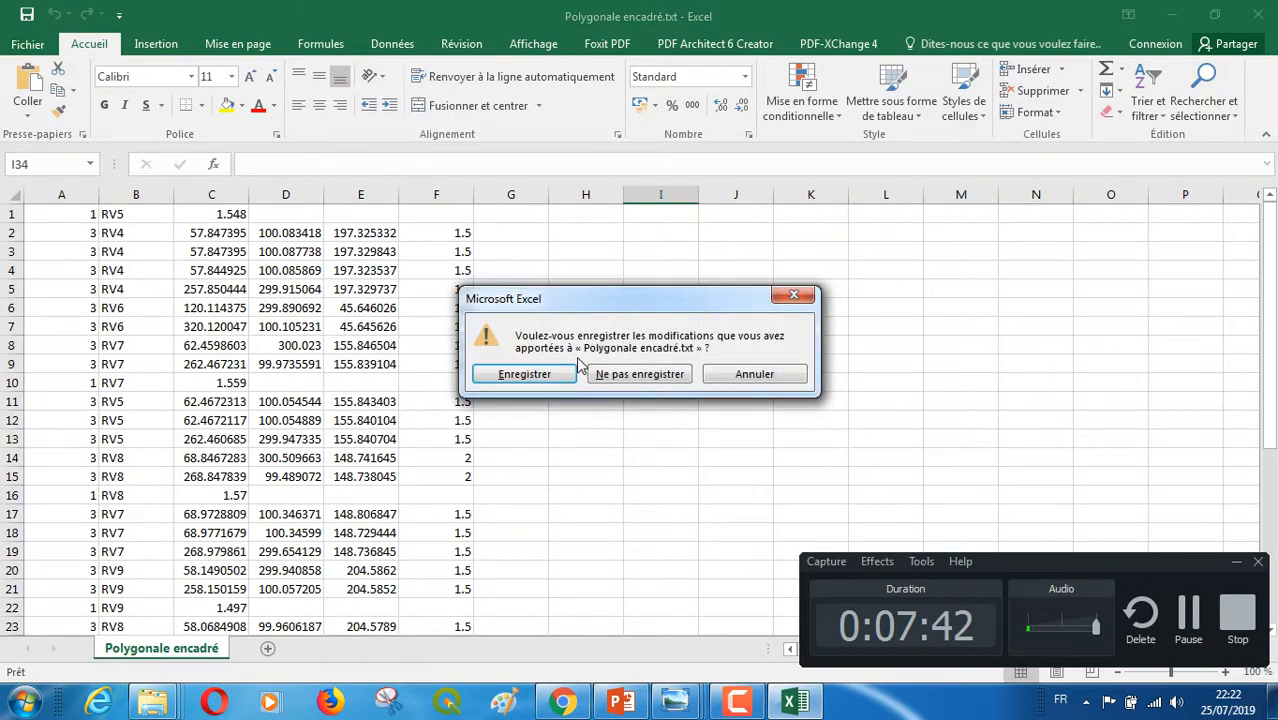
{"action": "left_click", "coordinate": [524, 374]}
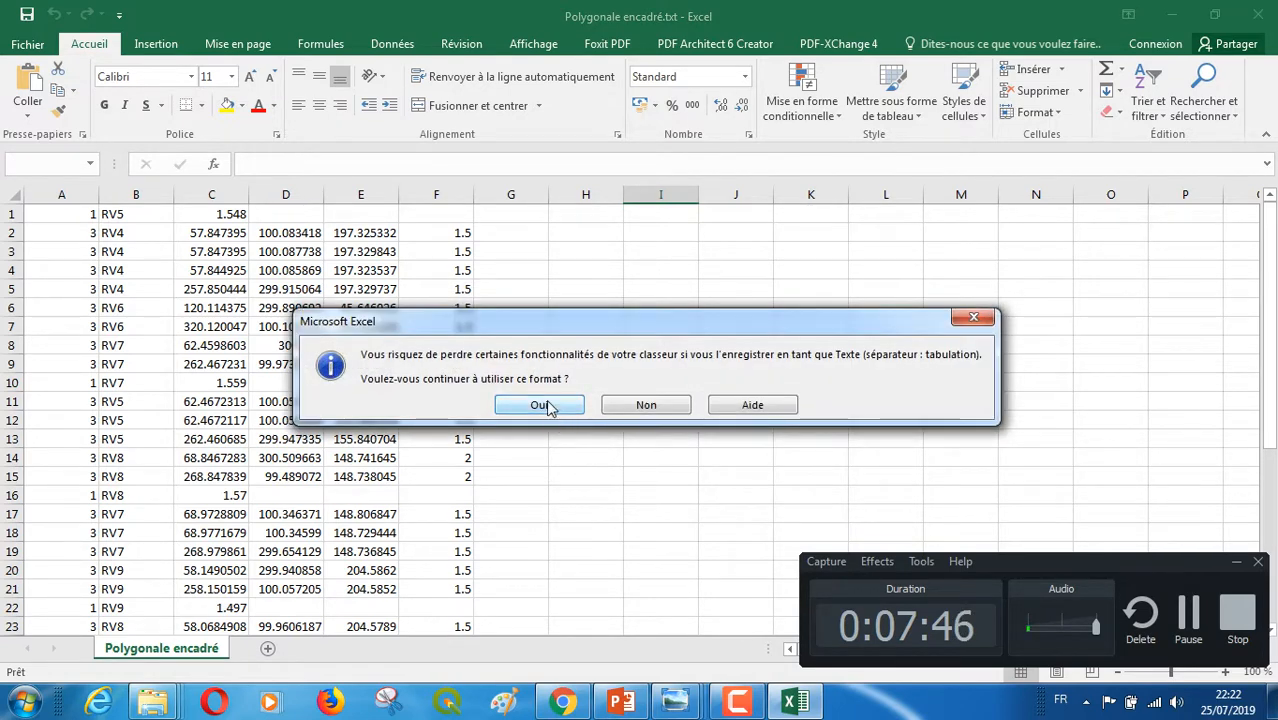
{"action": "left_click", "coordinate": [546, 405]}
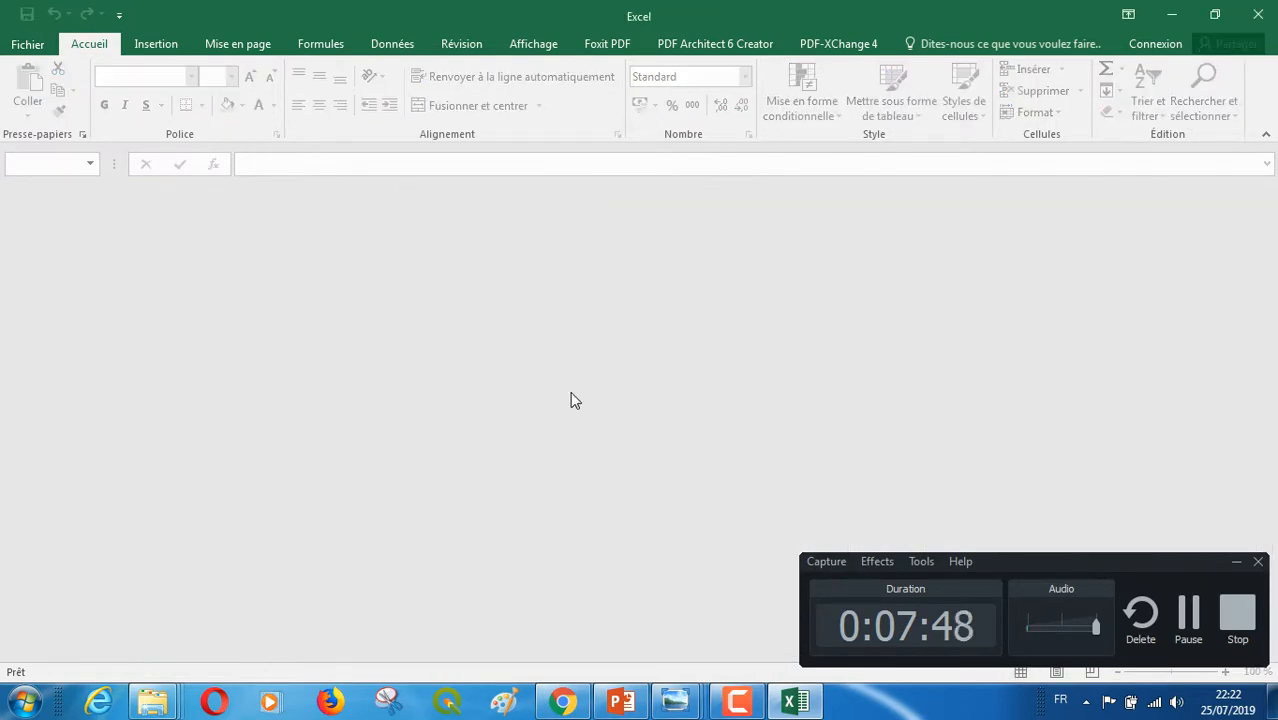
{"action": "left_click", "coordinate": [1258, 15]}
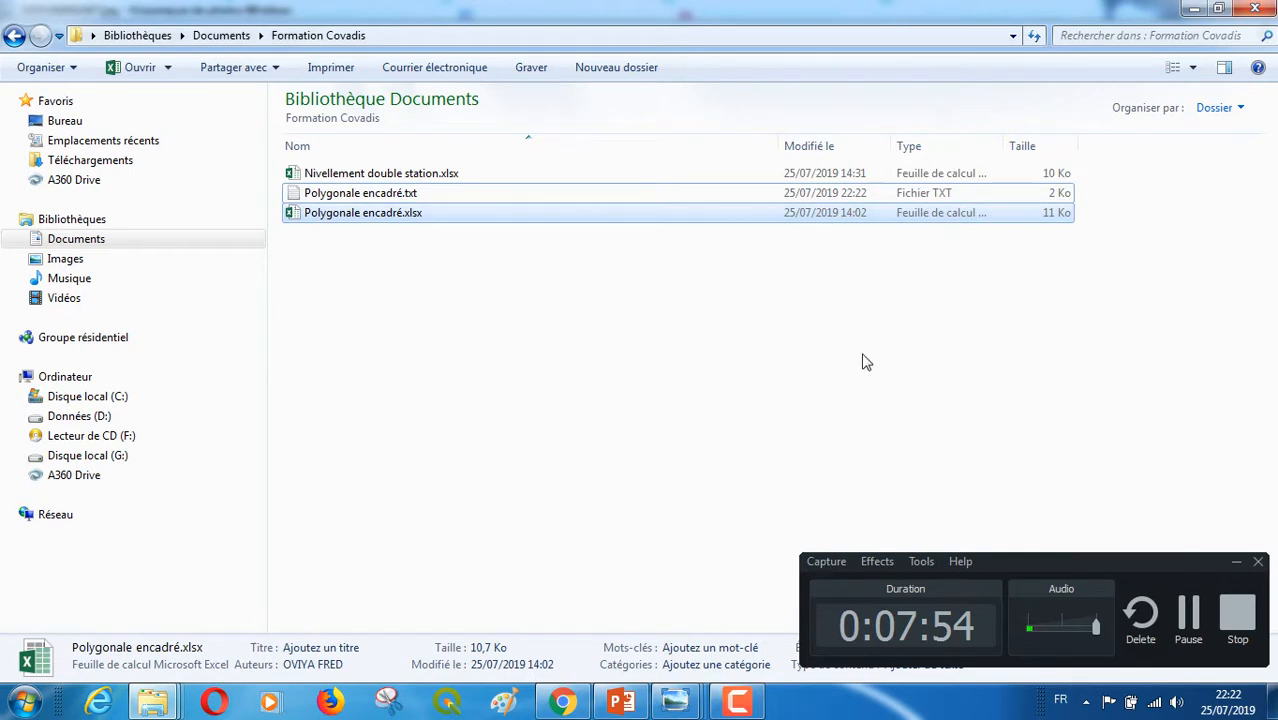
{"action": "left_click", "coordinate": [862, 345]}
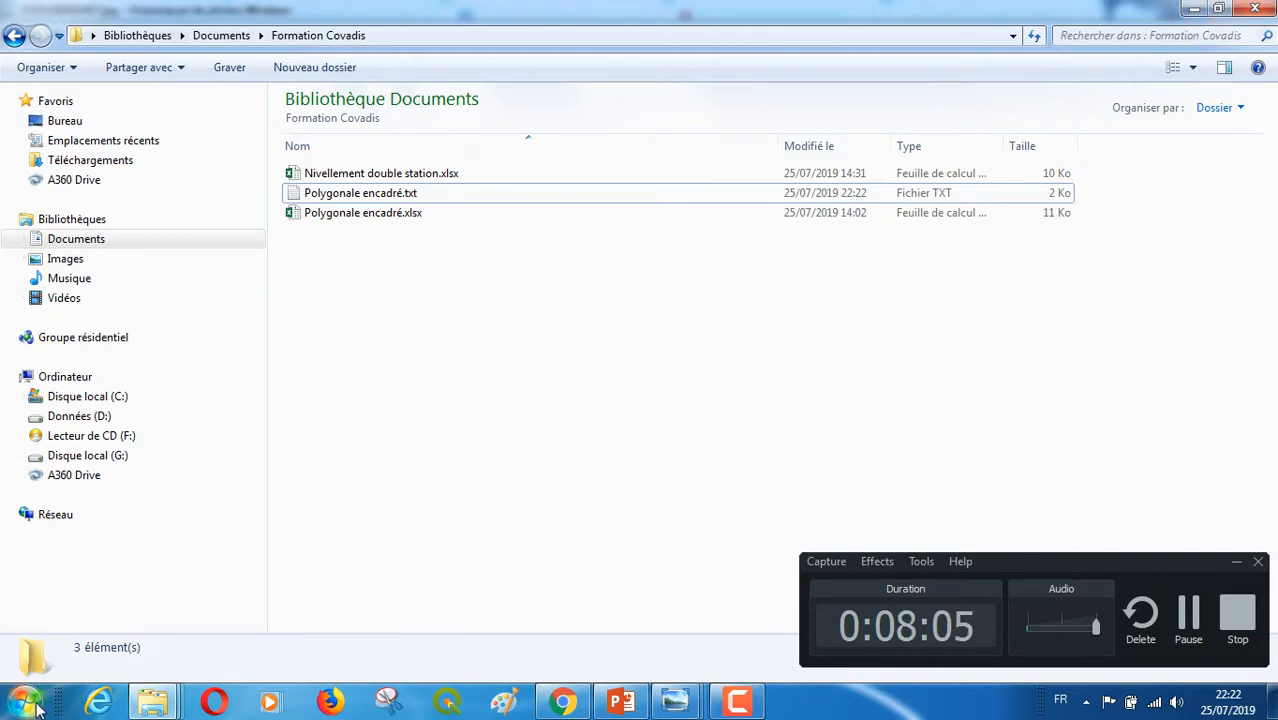
- Clear the desktop by minimizing the folder, photo viewer and browser windows, closing the chat pop-up on the Facebook page
{"action": "left_click", "coordinate": [1196, 11]}
{"action": "left_click", "coordinate": [1196, 11]}
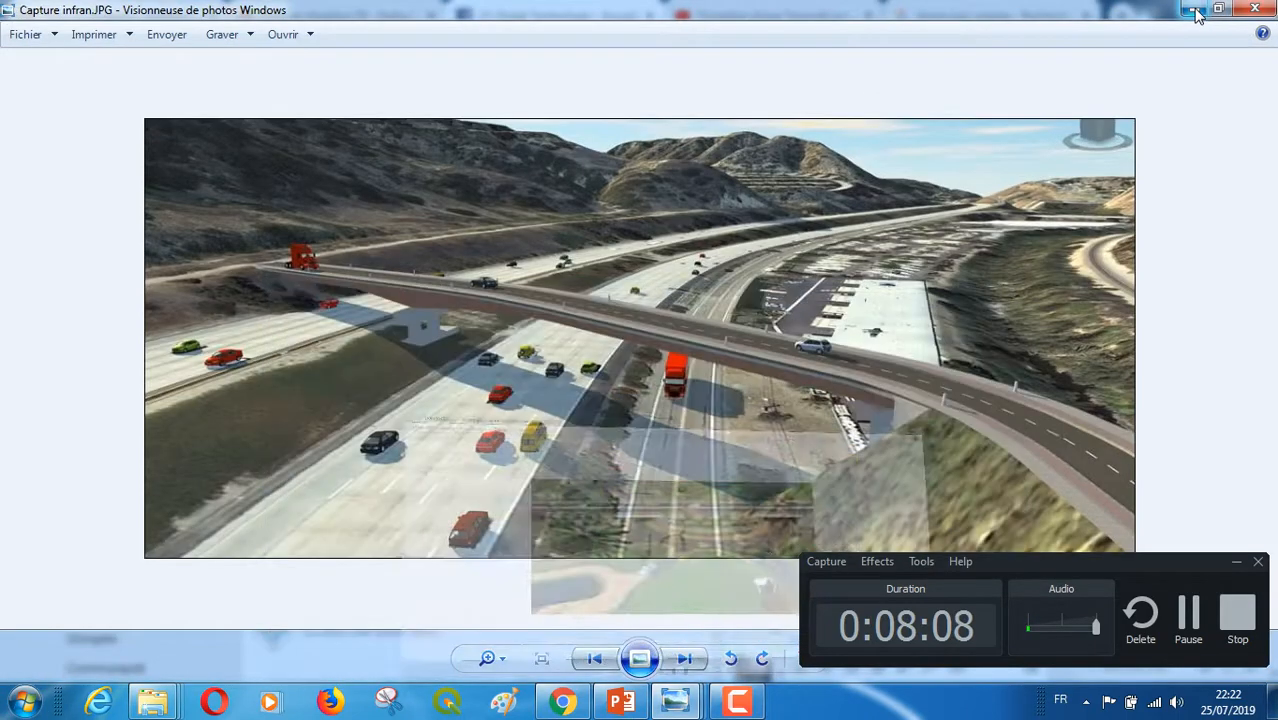
{"action": "left_click", "coordinate": [1196, 11]}
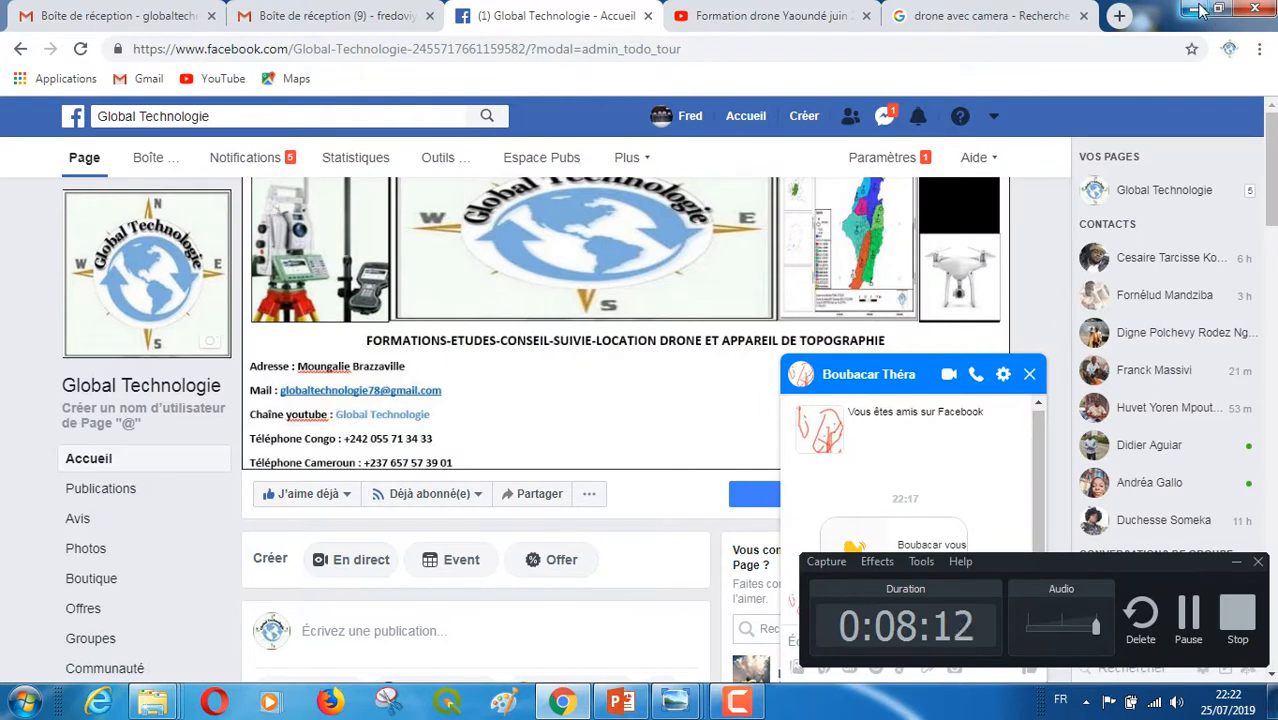
{"action": "left_click", "coordinate": [1237, 568]}
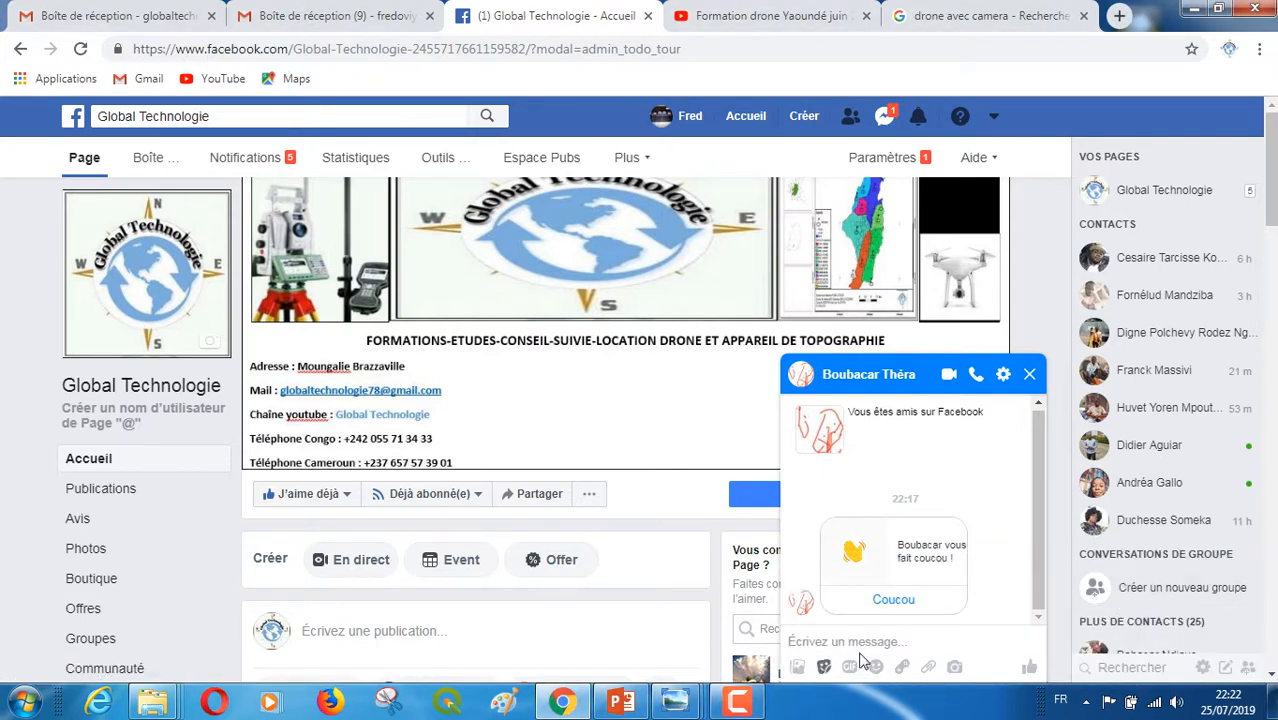
{"action": "left_click", "coordinate": [747, 690]}
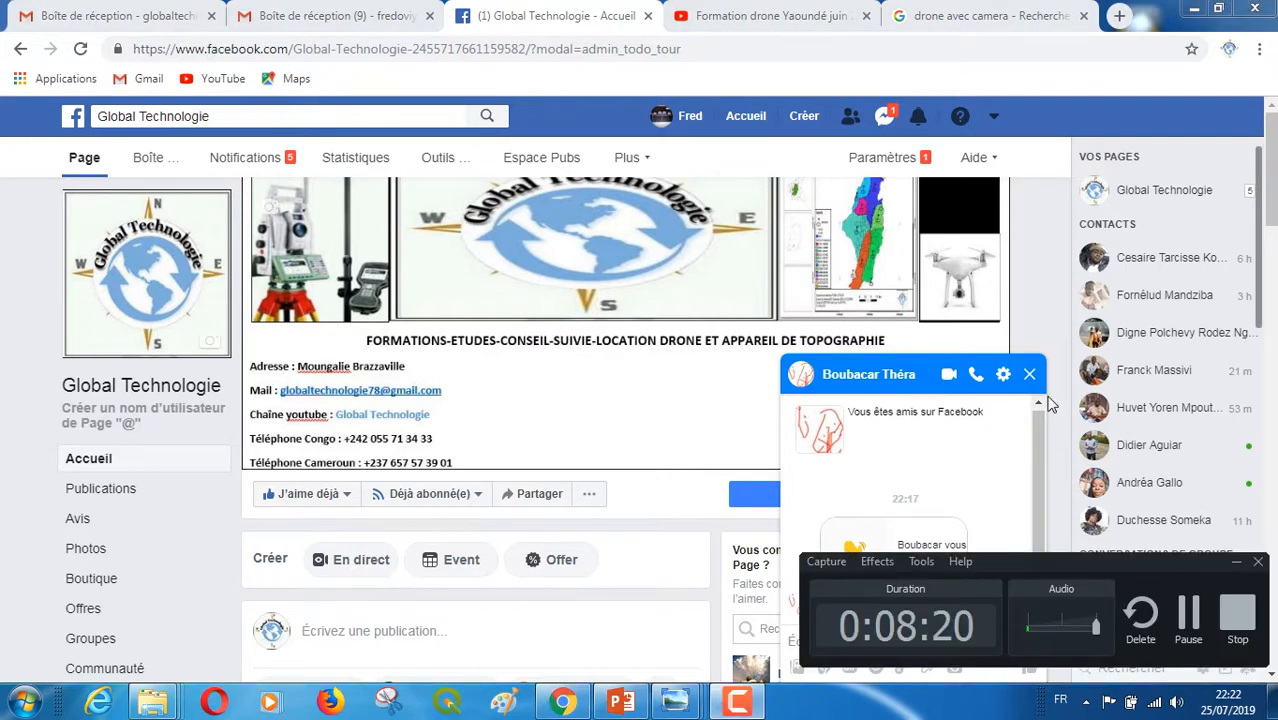
{"action": "left_click", "coordinate": [1029, 374]}
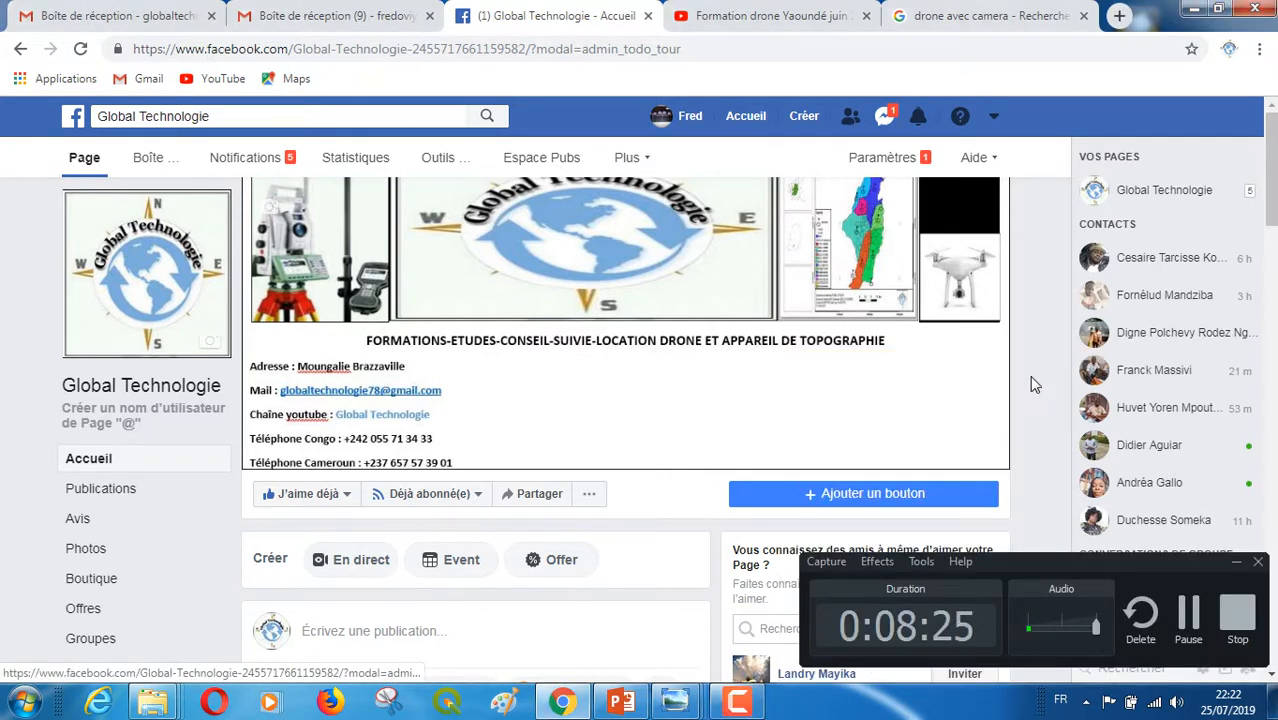
{"action": "left_click", "coordinate": [1193, 8]}
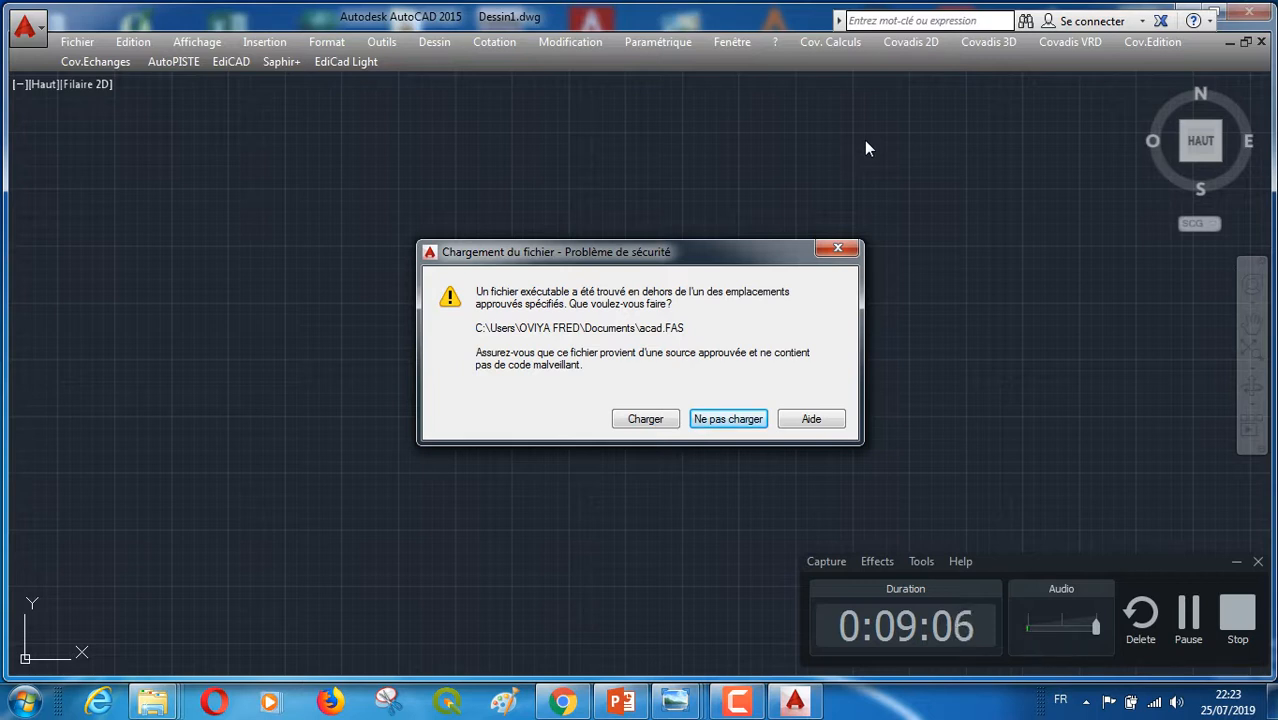
- Decline loading the unapproved executables acad.FAS and acad.mnl, and accept a scale of 1000 for the new drawing
{"action": "left_click", "coordinate": [838, 251]}
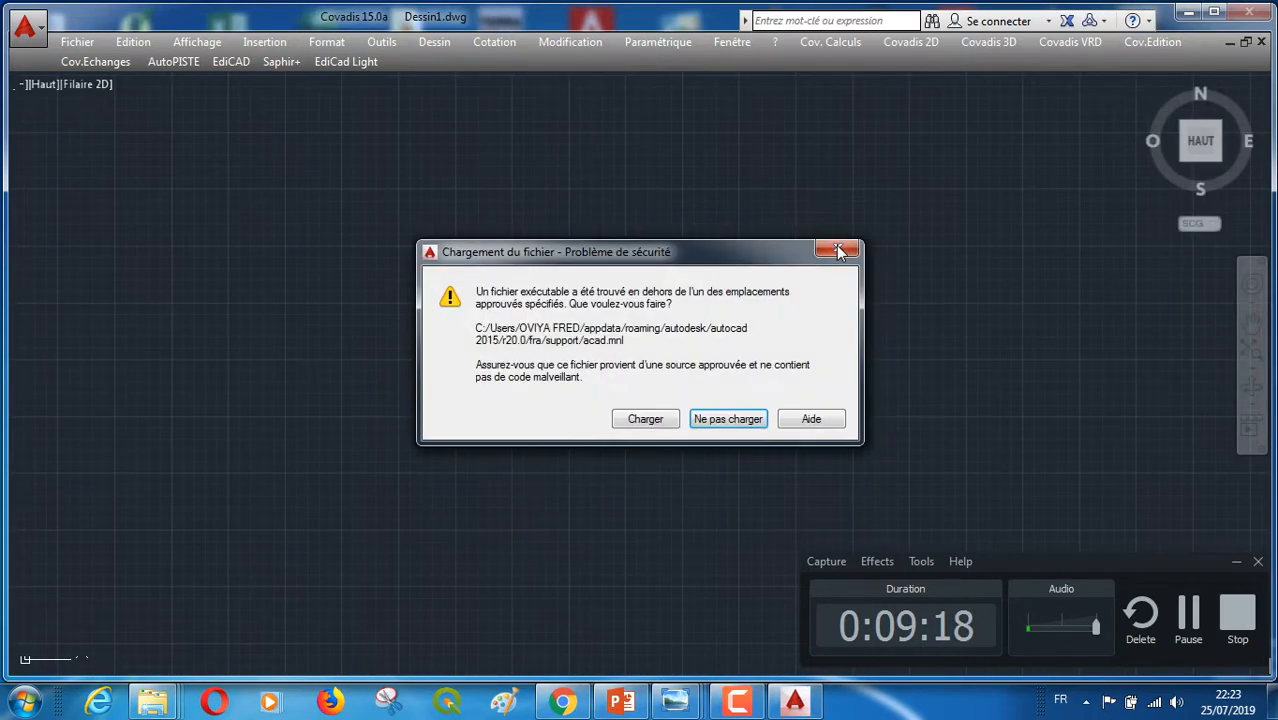
{"action": "key", "text": "Return"}
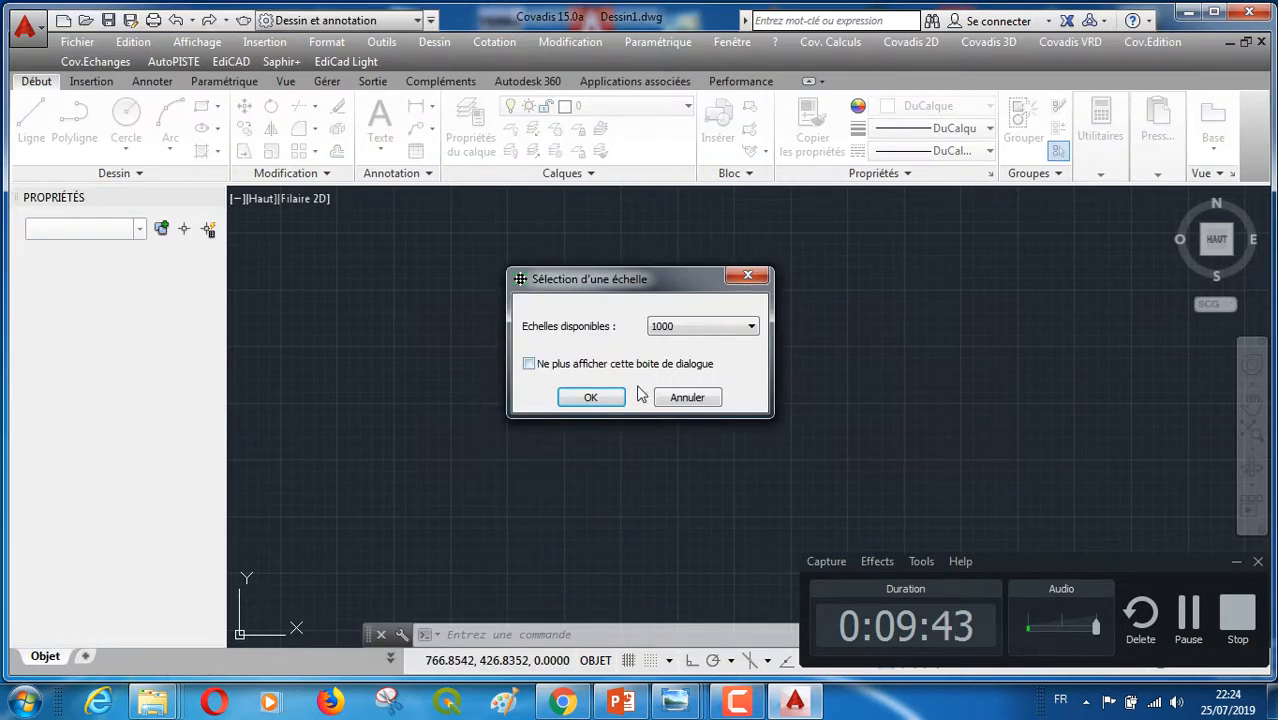
{"action": "left_click", "coordinate": [591, 398]}
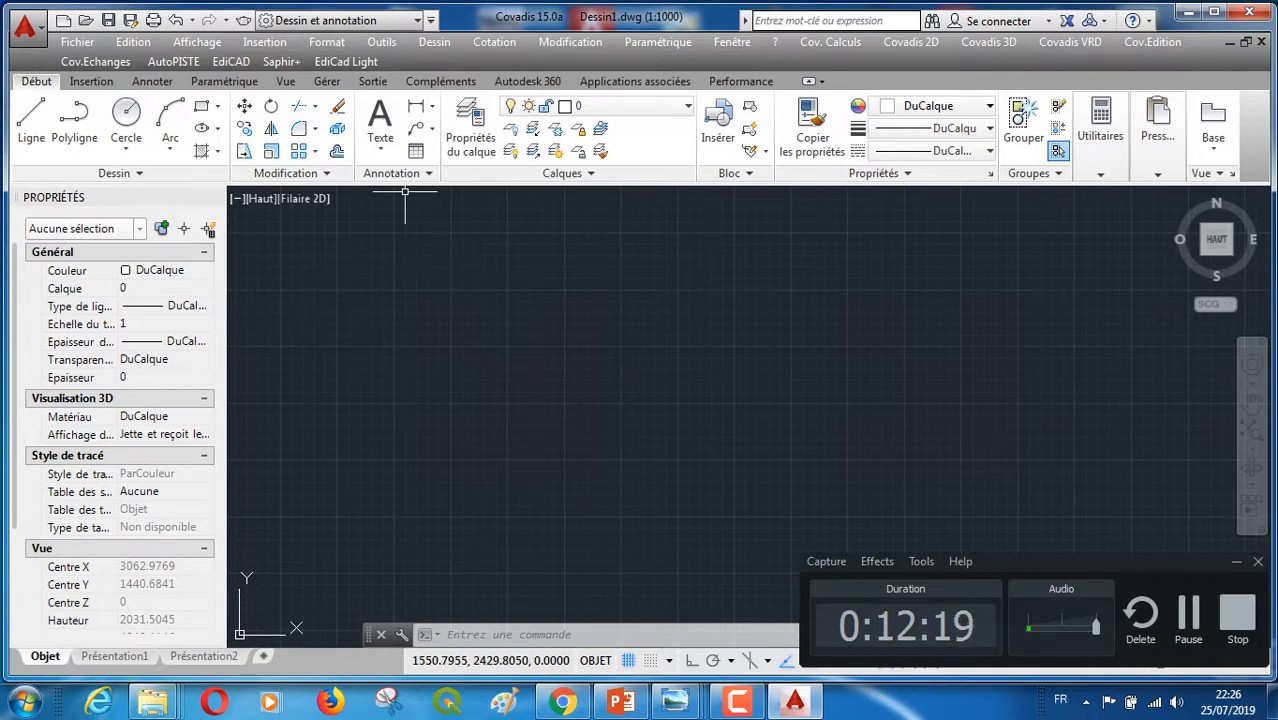
- Read Polygonale encadré.txt from the Formation Covadis folder as a Nikon/Psion raw notebook to create its GéoBase
{"action": "left_click", "coordinate": [867, 49]}
{"action": "mouse_move", "coordinate": [830, 65]}
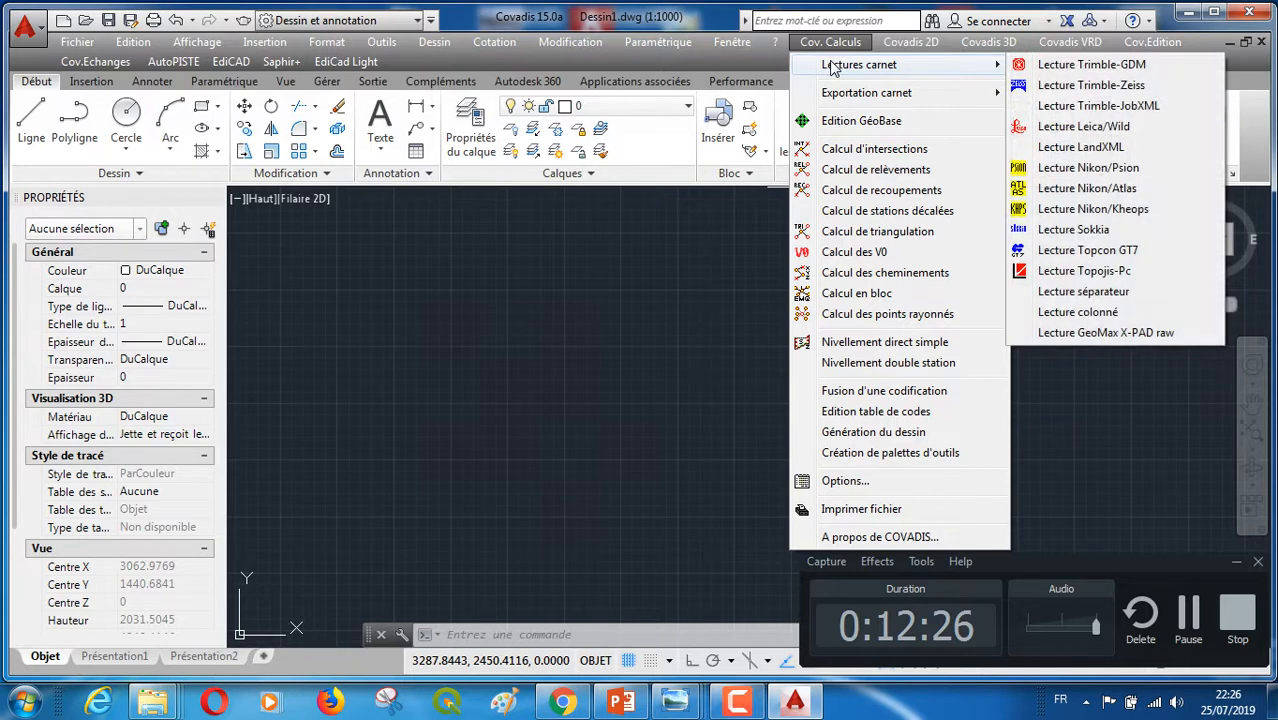
{"action": "left_click", "coordinate": [1123, 169]}
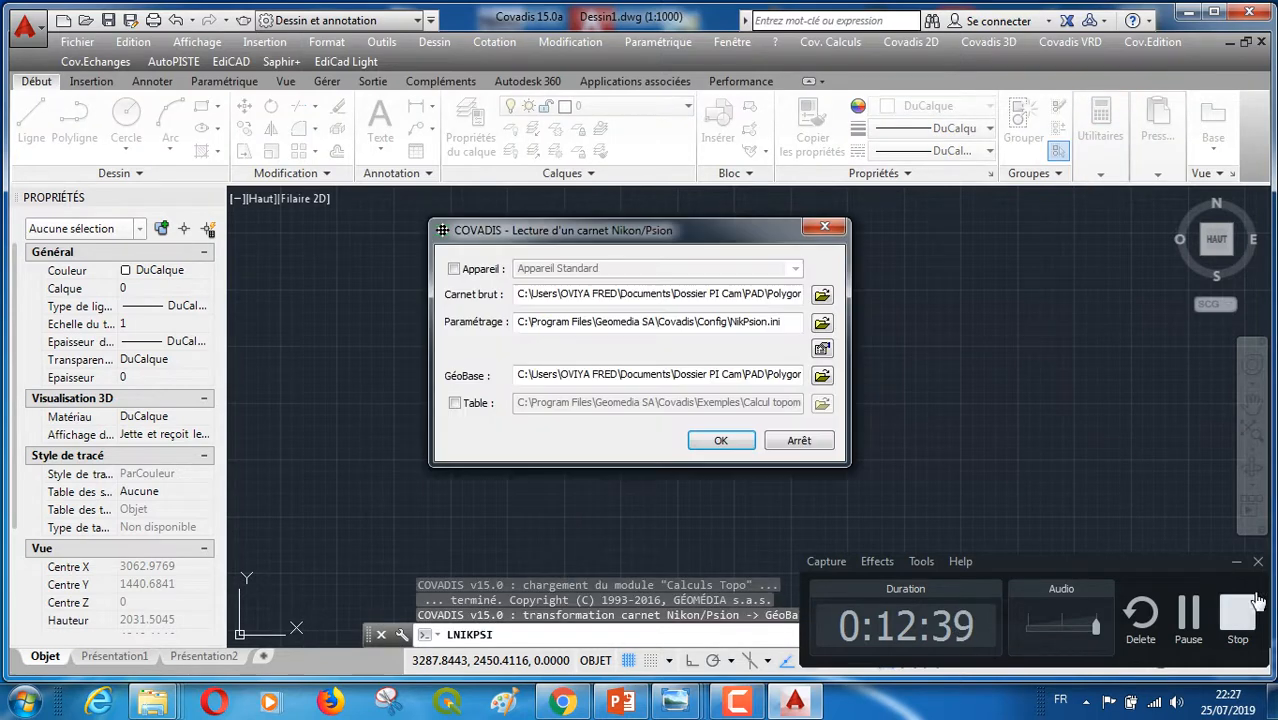
{"action": "left_click", "coordinate": [1236, 563]}
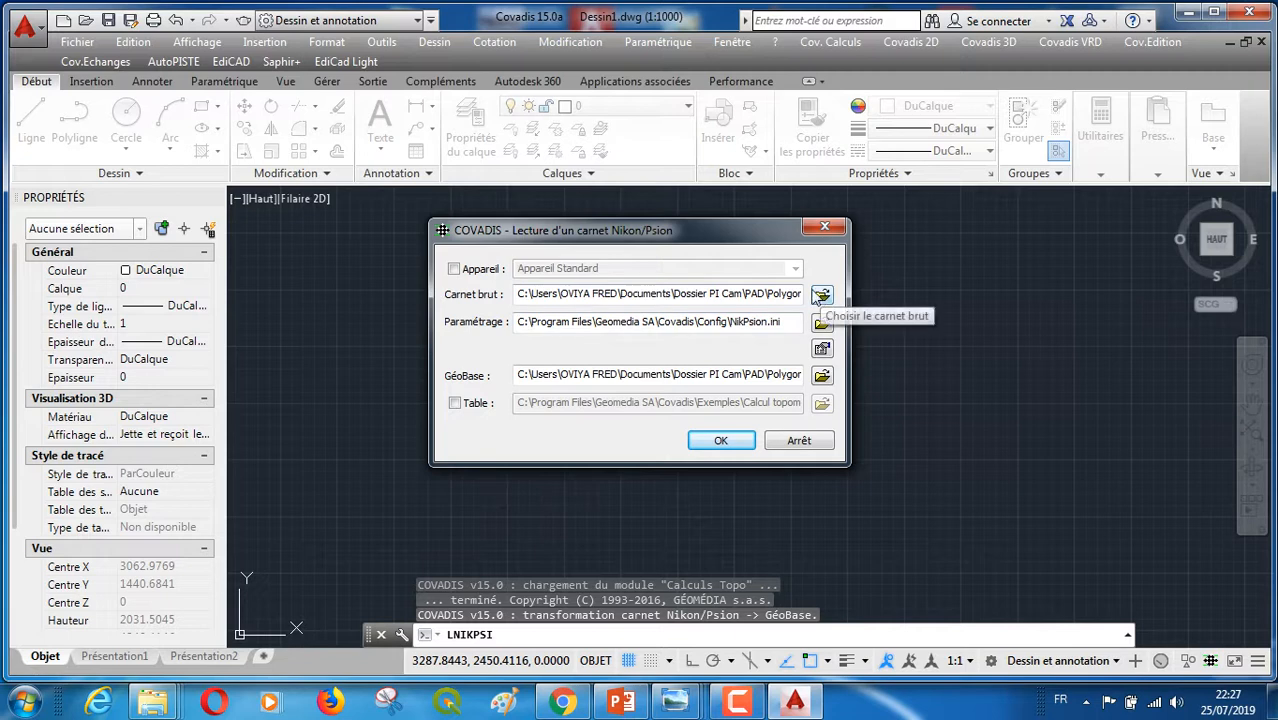
{"action": "left_click", "coordinate": [821, 296]}
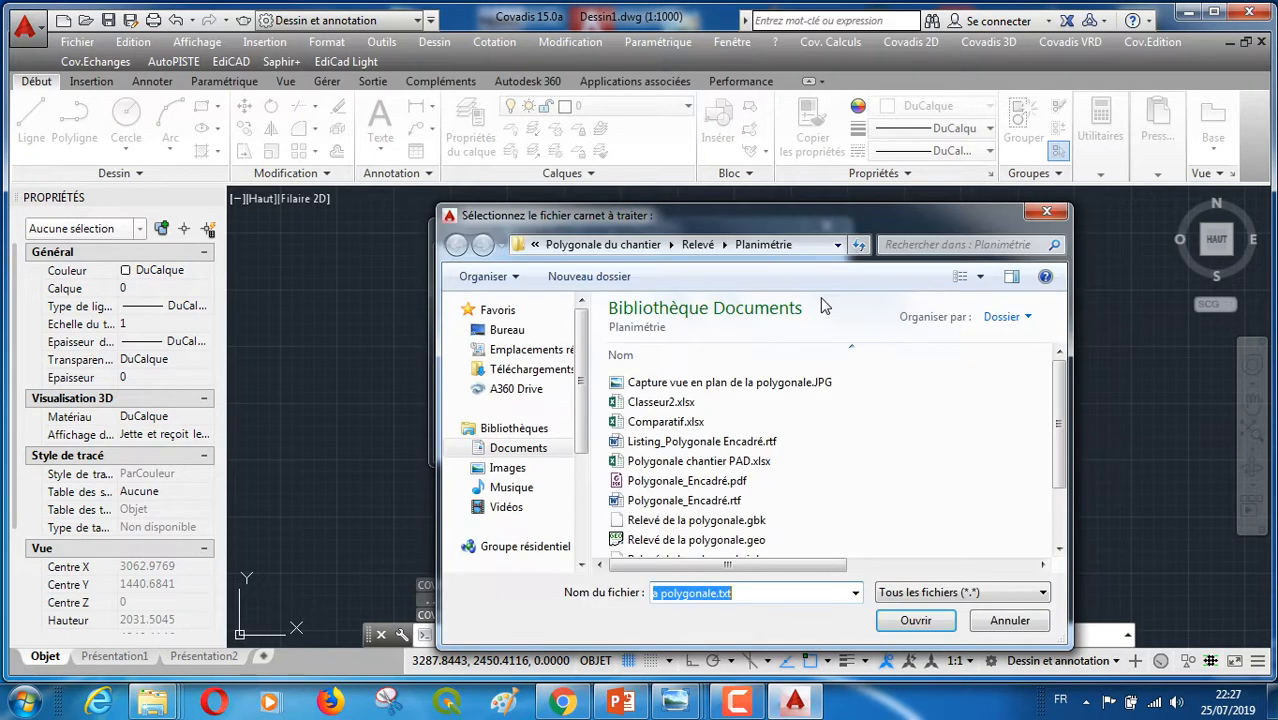
{"action": "left_click", "coordinate": [544, 454]}
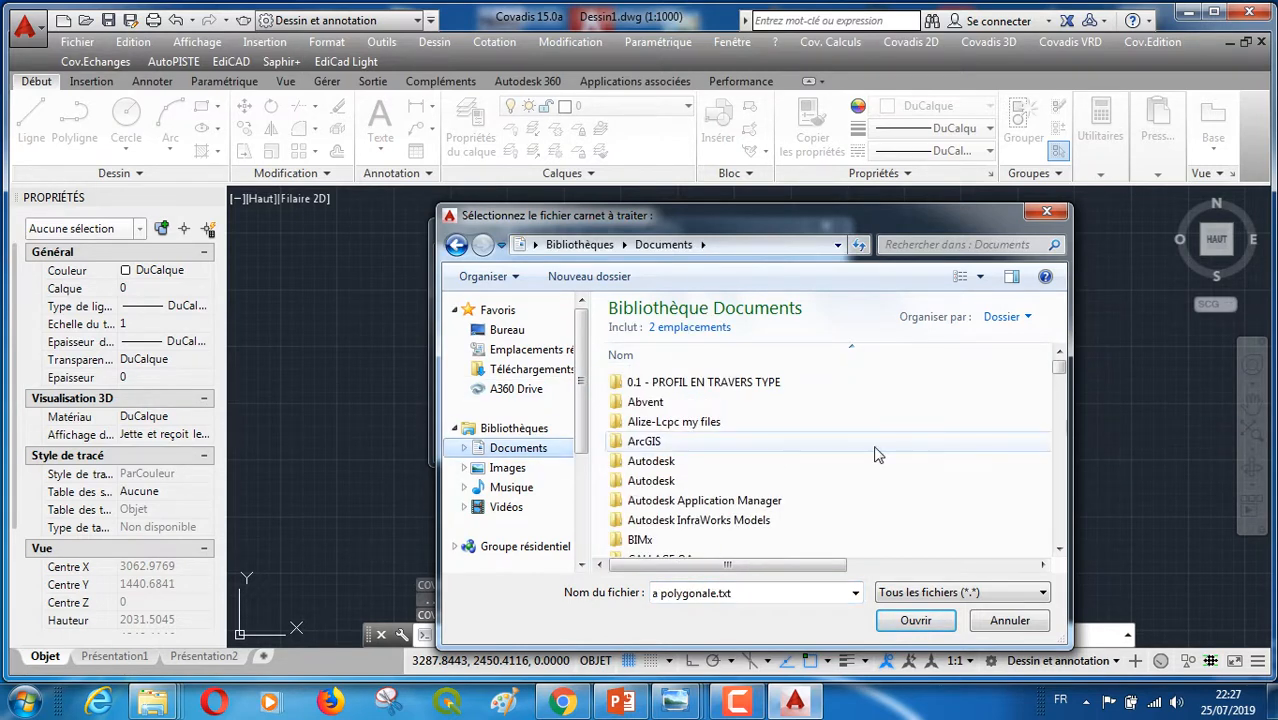
{"action": "left_click", "coordinate": [1057, 550]}
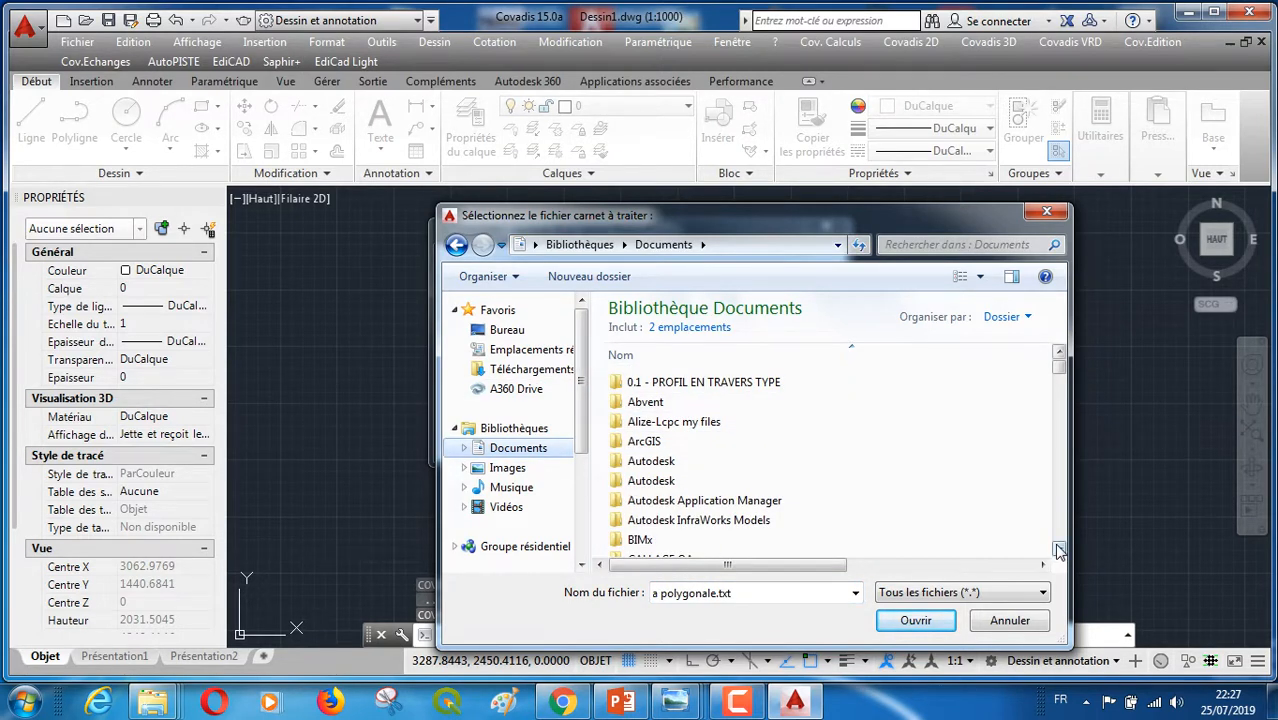
{"action": "left_click", "coordinate": [1059, 551]}
{"action": "left_click", "coordinate": [1059, 551]}
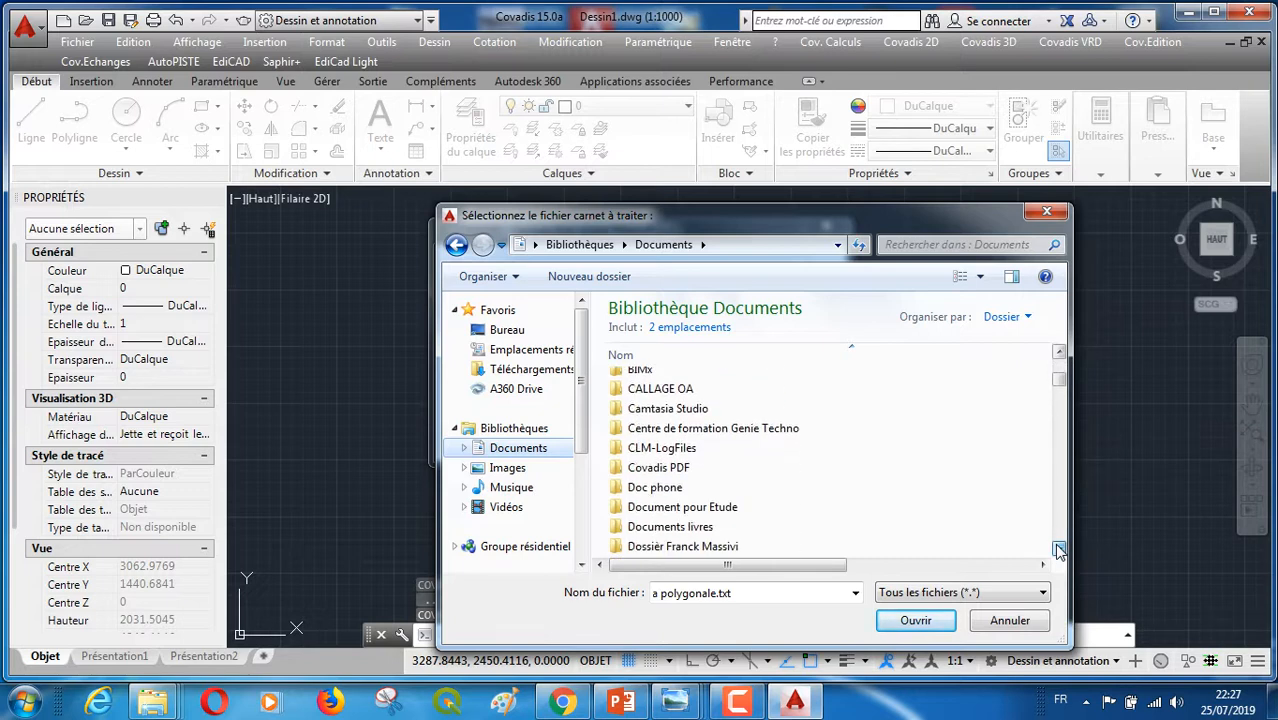
{"action": "left_click", "coordinate": [1059, 551]}
{"action": "left_click", "coordinate": [1059, 551]}
{"action": "left_click", "coordinate": [1059, 551]}
{"action": "left_click", "coordinate": [1059, 551]}
{"action": "left_click", "coordinate": [1059, 551]}
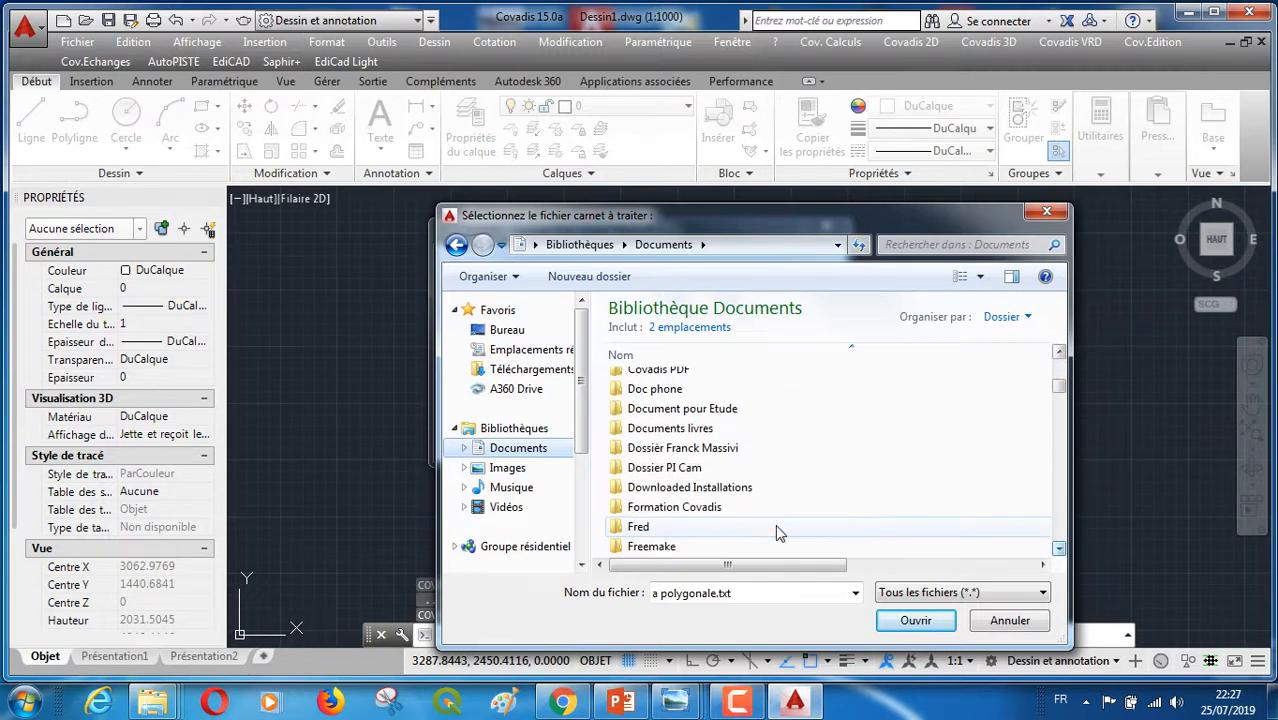
{"action": "double_click", "coordinate": [717, 510]}
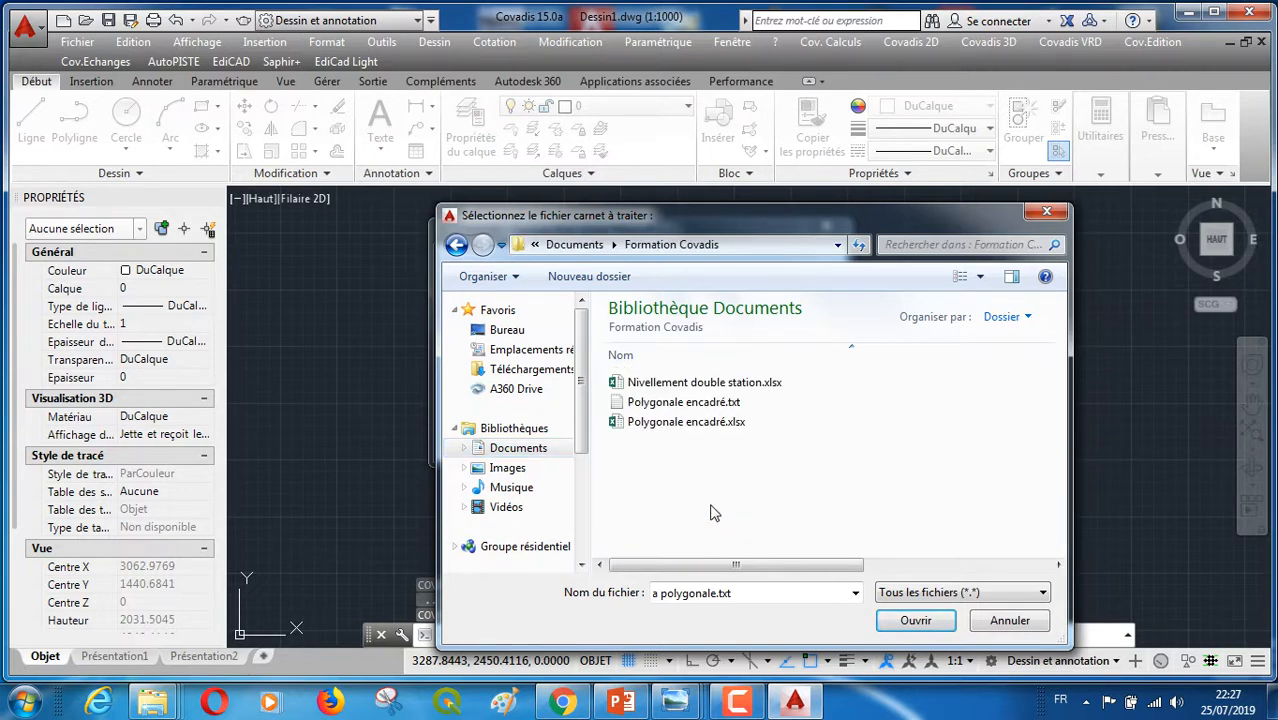
{"action": "left_click", "coordinate": [716, 404]}
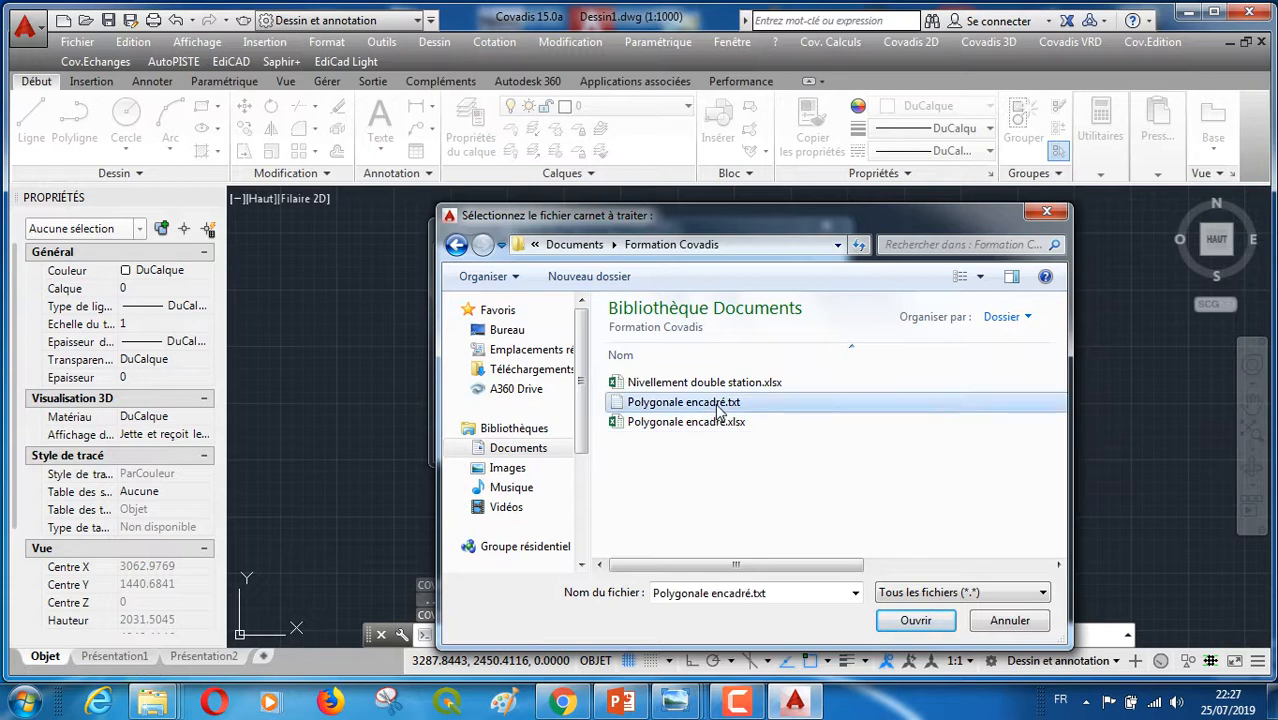
{"action": "left_click", "coordinate": [915, 621]}
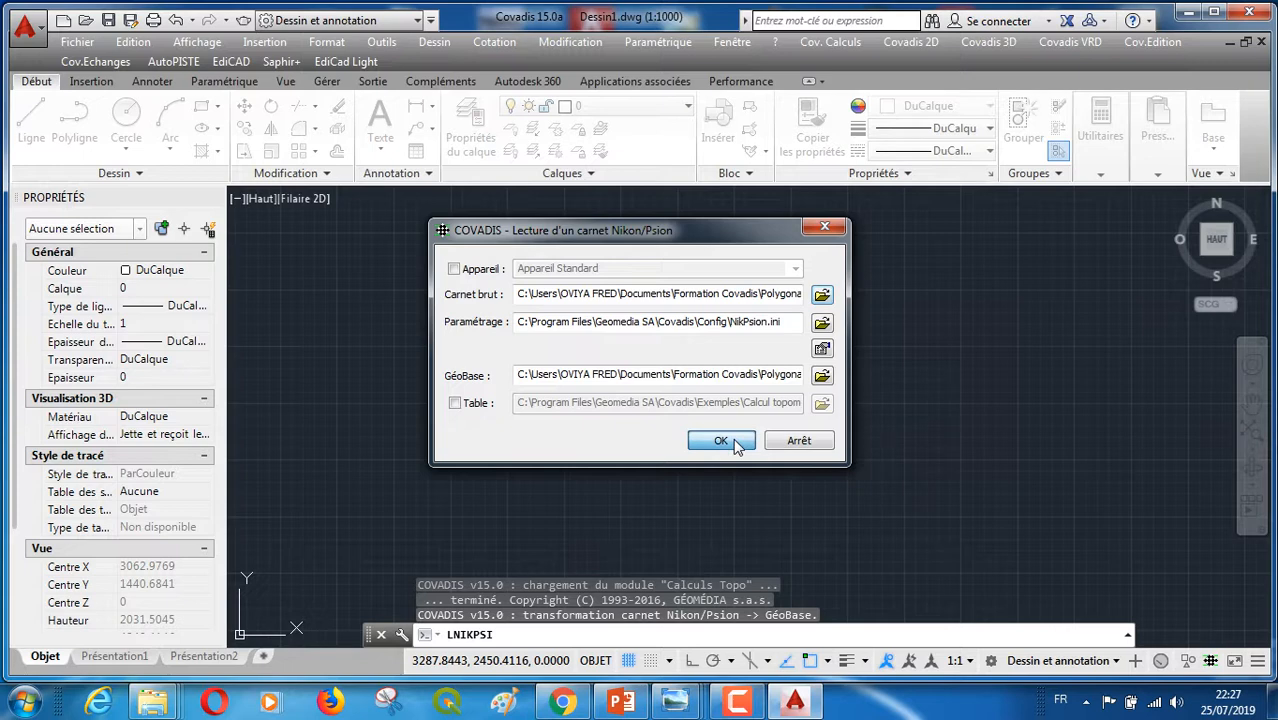
{"action": "left_click", "coordinate": [735, 444]}
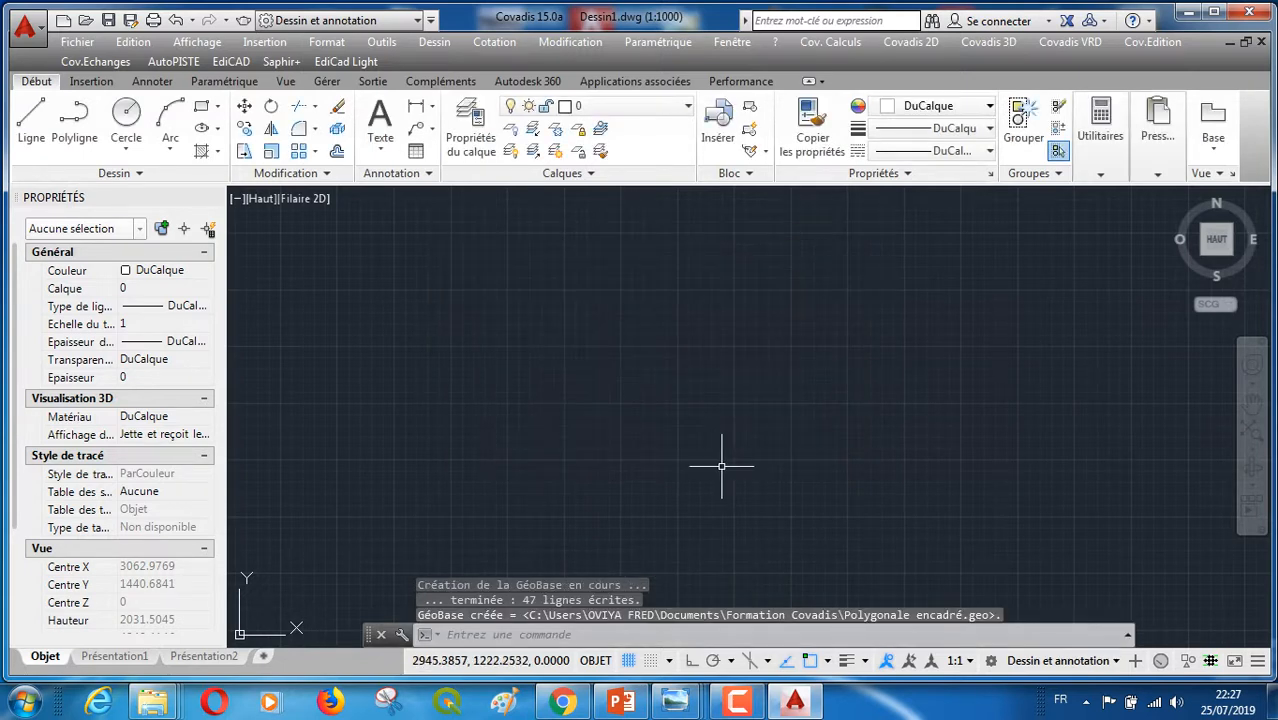
- Open the GéoBase for editing and review its station and reference lines down to the known points
{"action": "left_click", "coordinate": [855, 42]}
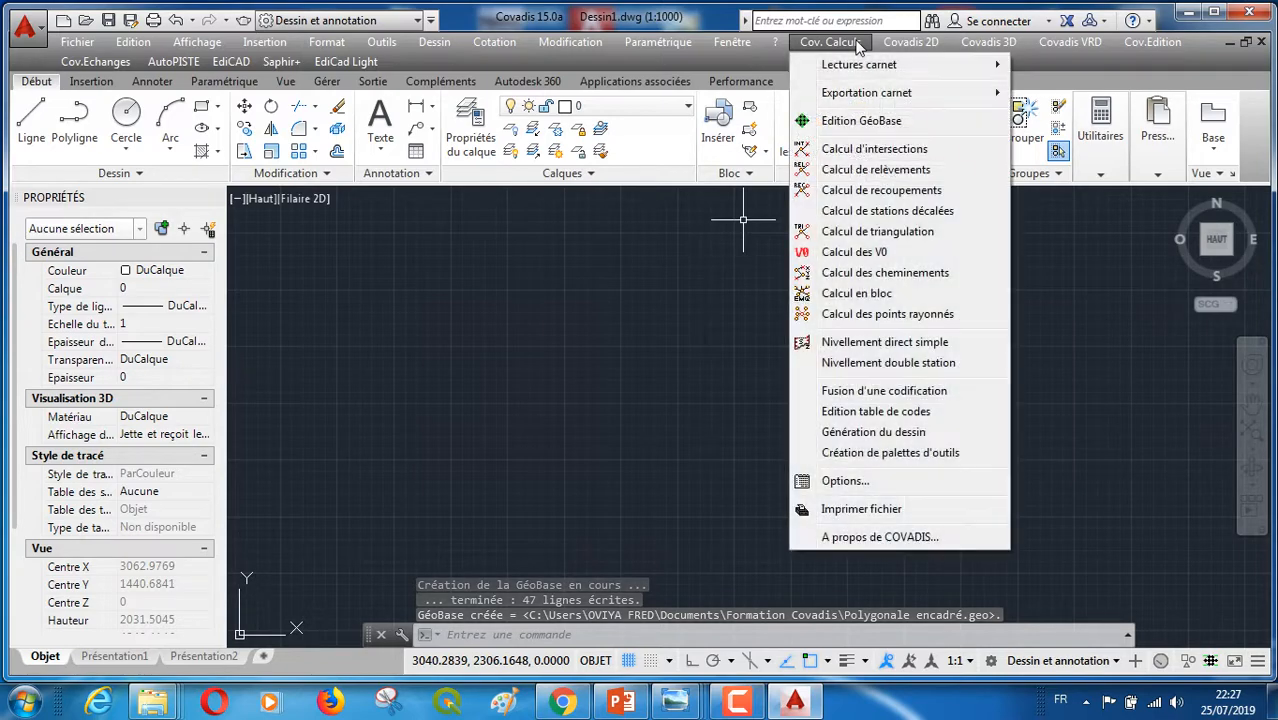
{"action": "left_click", "coordinate": [866, 121]}
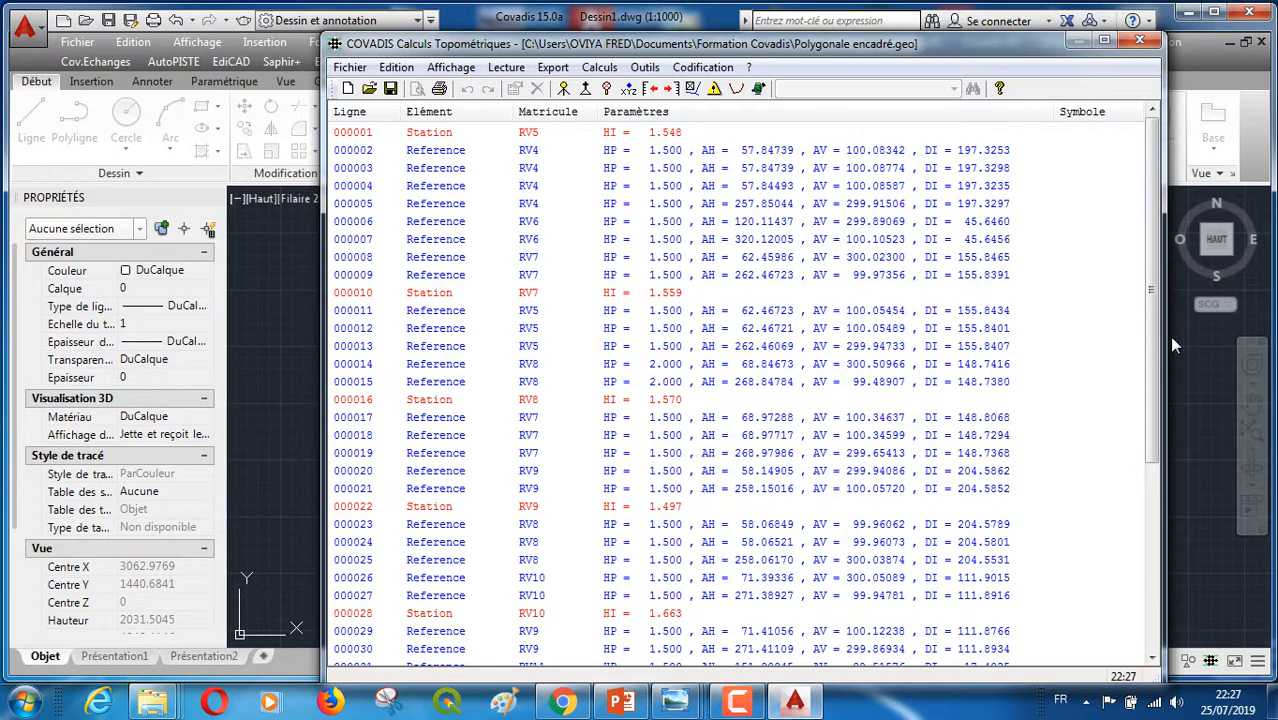
{"action": "left_click_drag", "start_coordinate": [1151, 348], "coordinate": [1155, 528]}
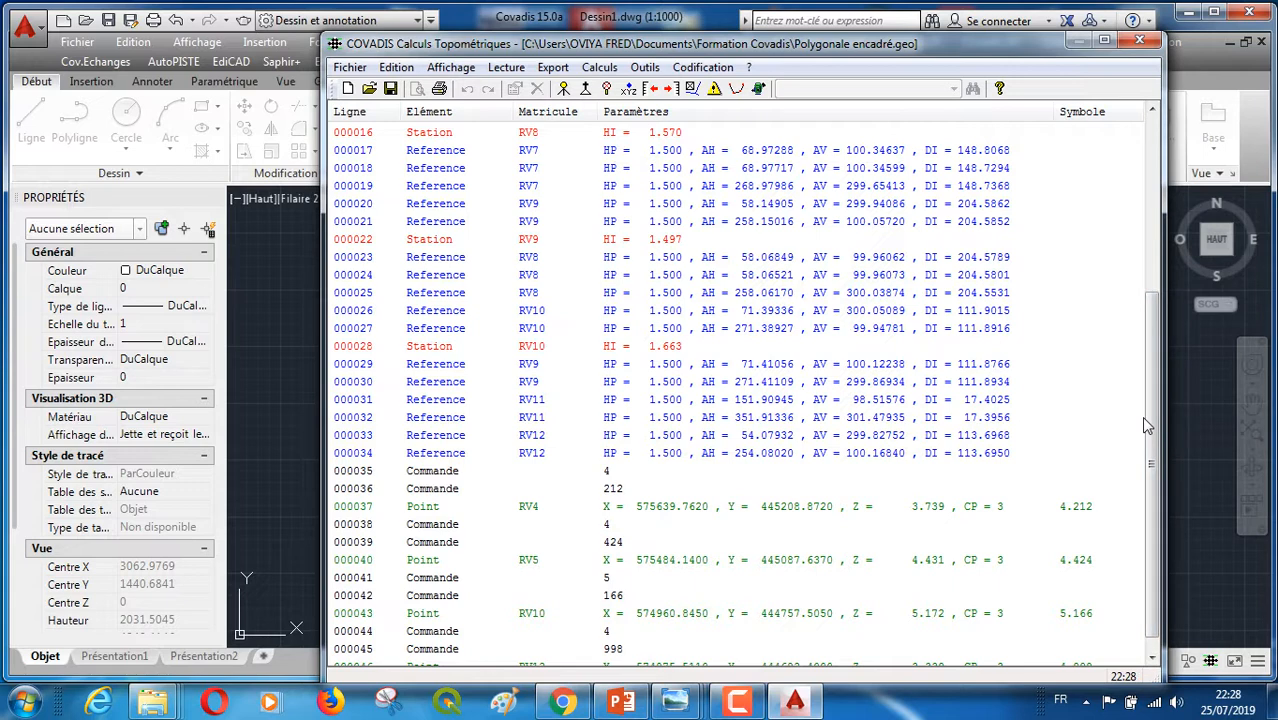
- Open Polygonale encadré.xlsx from the Formation Covadis folder in Excel and check the known-point coordinates in rows 36 to 39
{"action": "left_click", "coordinate": [155, 706]}
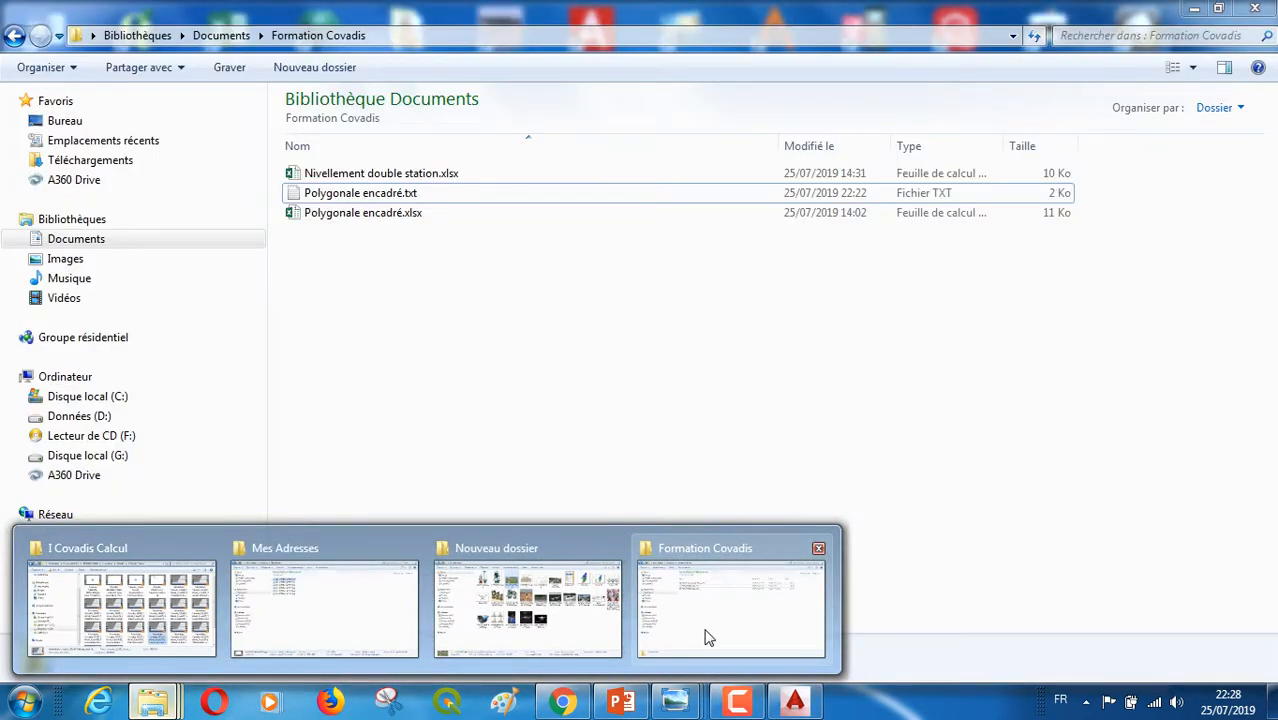
{"action": "left_click", "coordinate": [706, 635]}
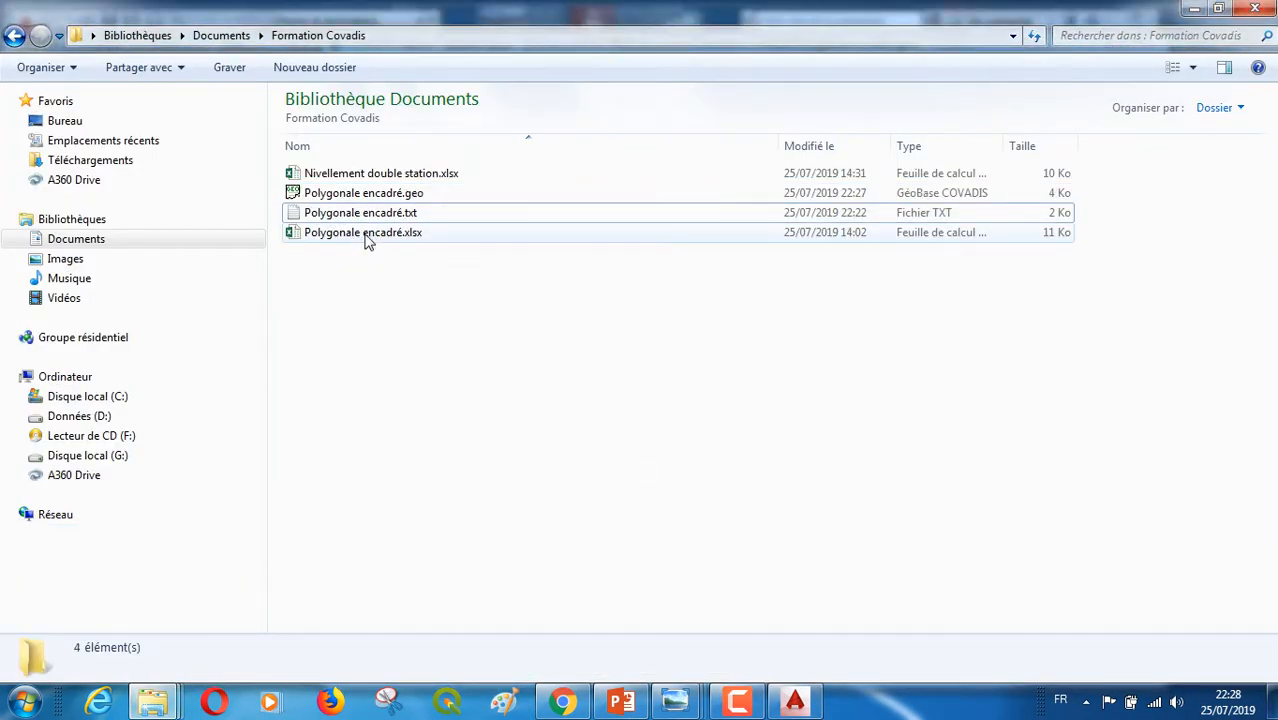
{"action": "double_click", "coordinate": [368, 234]}
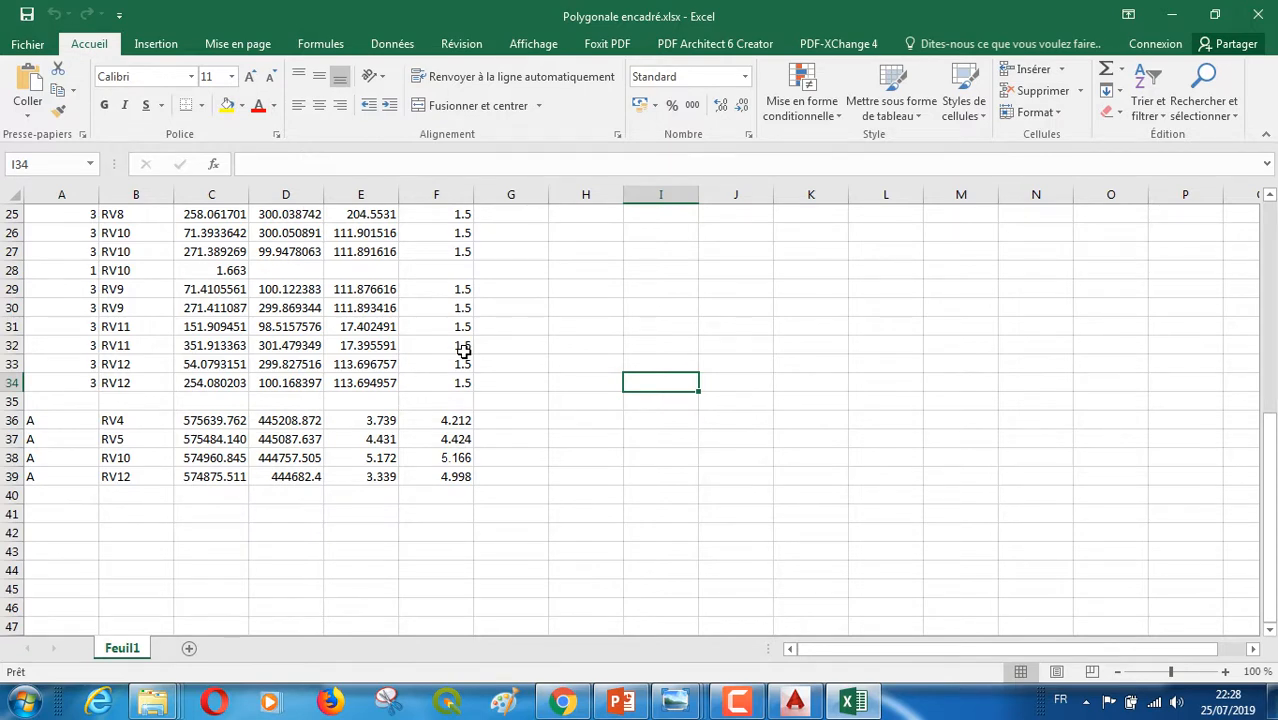
{"action": "scroll", "coordinate": [464, 350], "scroll_direction": "down", "scroll_amount": 1}
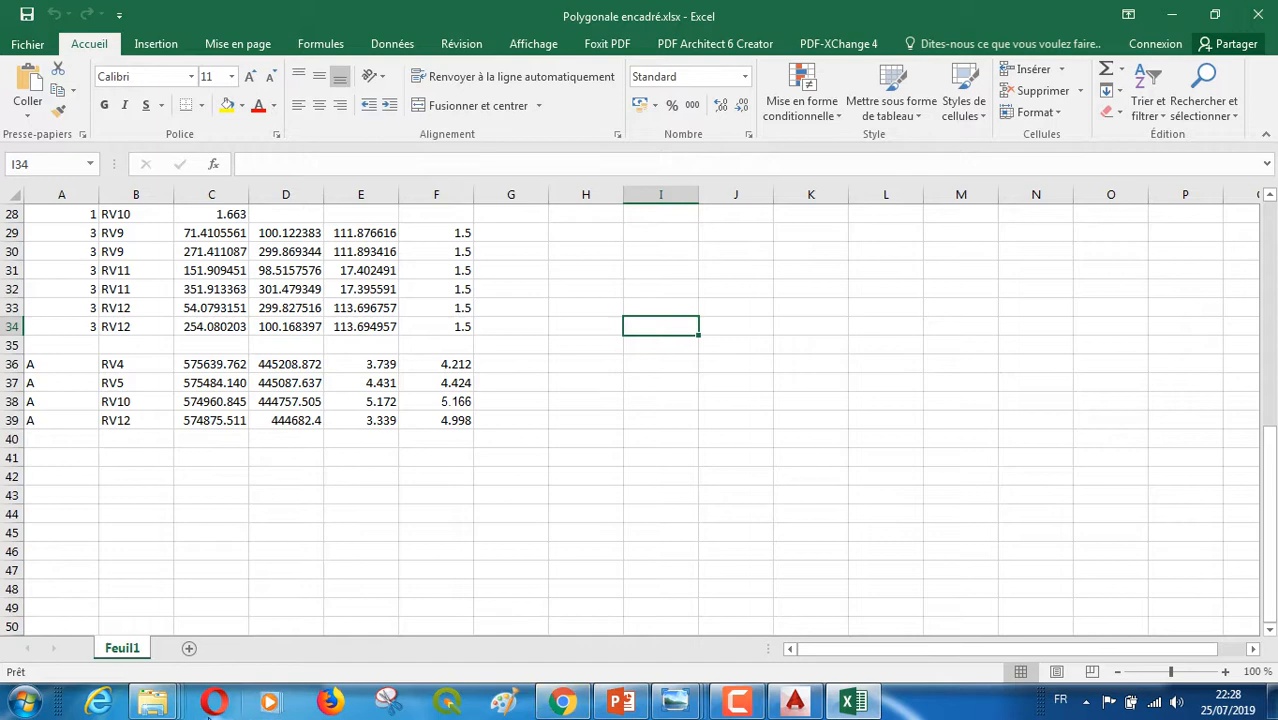
- Open Polygonale encadré.txt in Bloc-notes, check the sighting rows and known-point coordinates, and close it
{"action": "mouse_move", "coordinate": [152, 703]}
{"action": "left_click", "coordinate": [703, 592]}
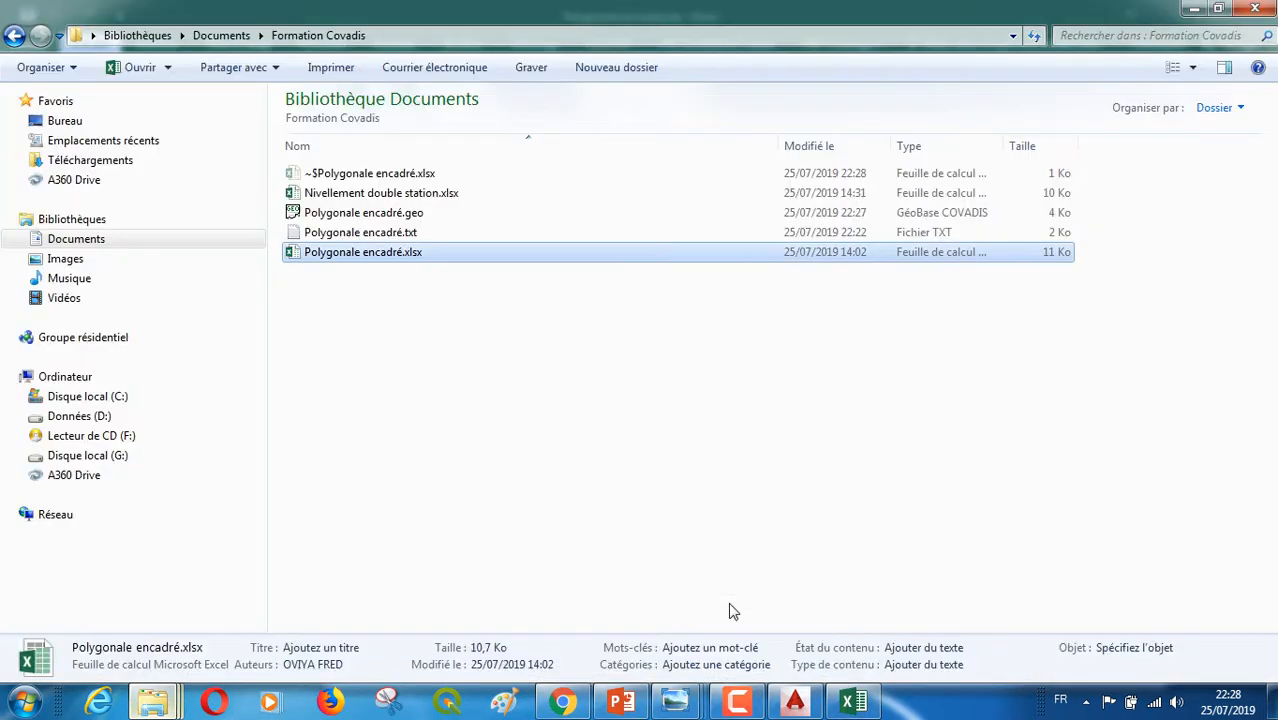
{"action": "left_click", "coordinate": [380, 236]}
{"action": "double_click", "coordinate": [380, 240]}
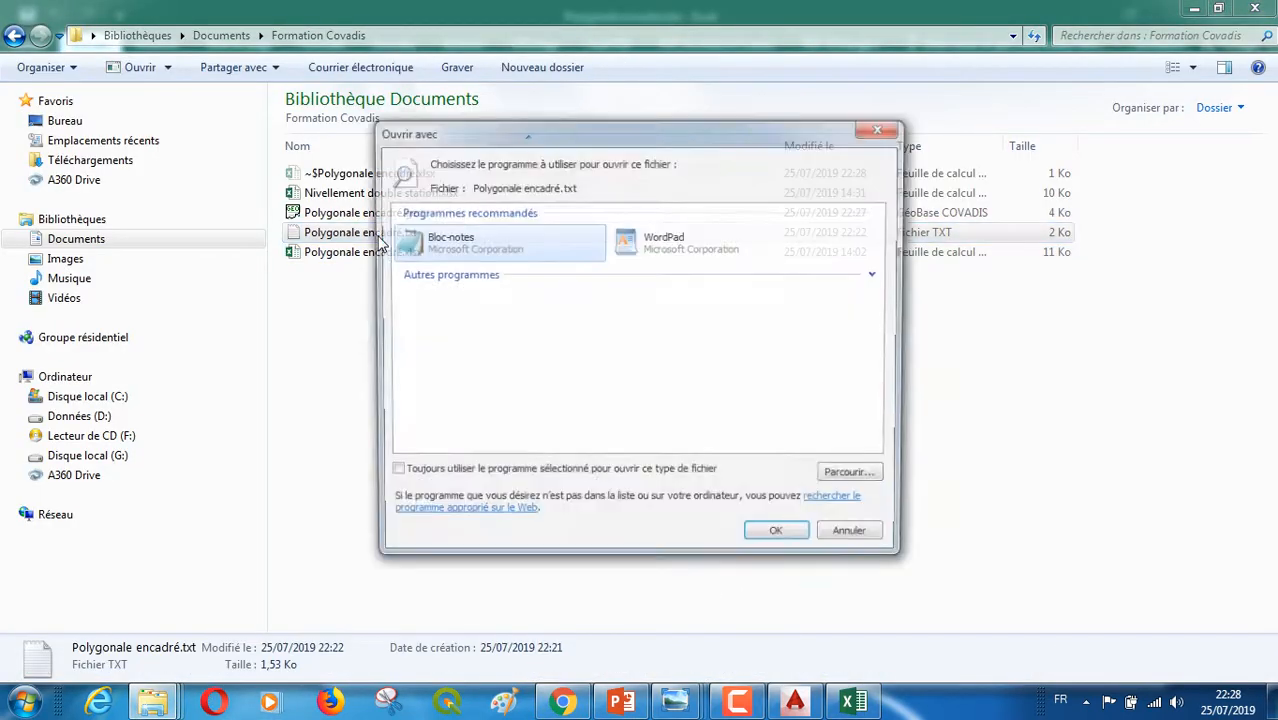
{"action": "left_click", "coordinate": [781, 538]}
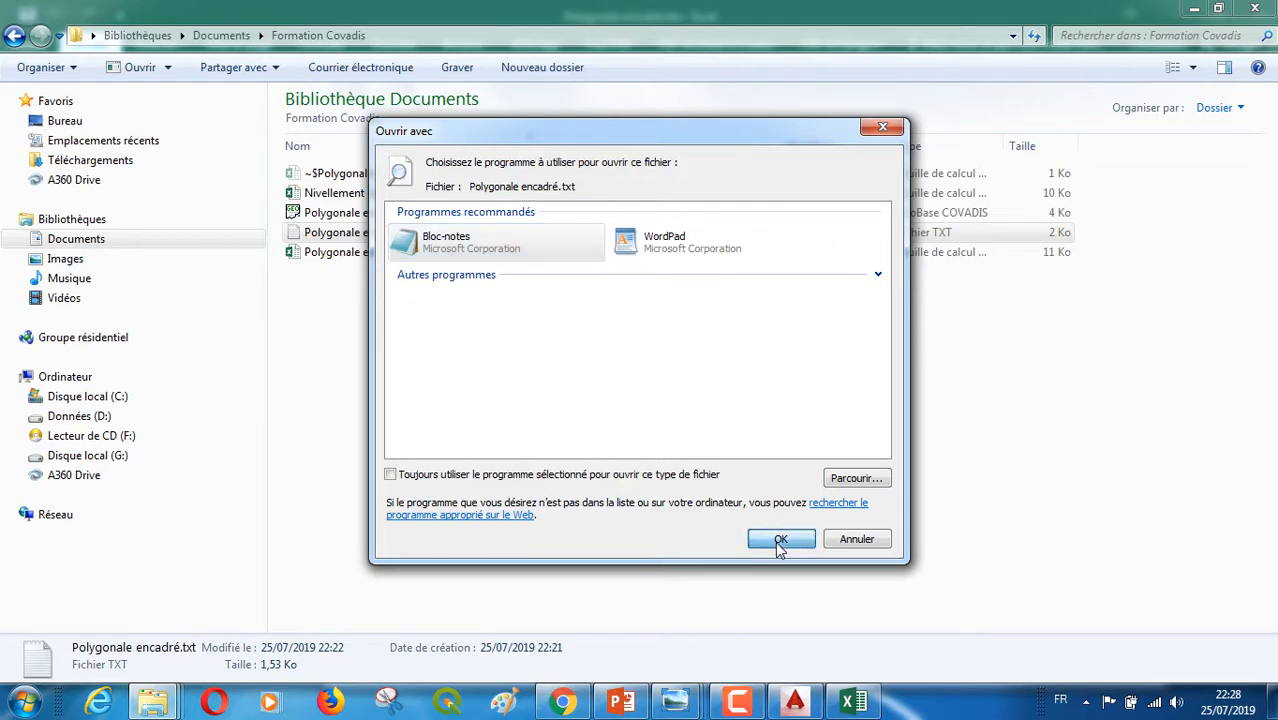
{"action": "scroll", "coordinate": [838, 361], "scroll_direction": "down", "scroll_amount": 5}
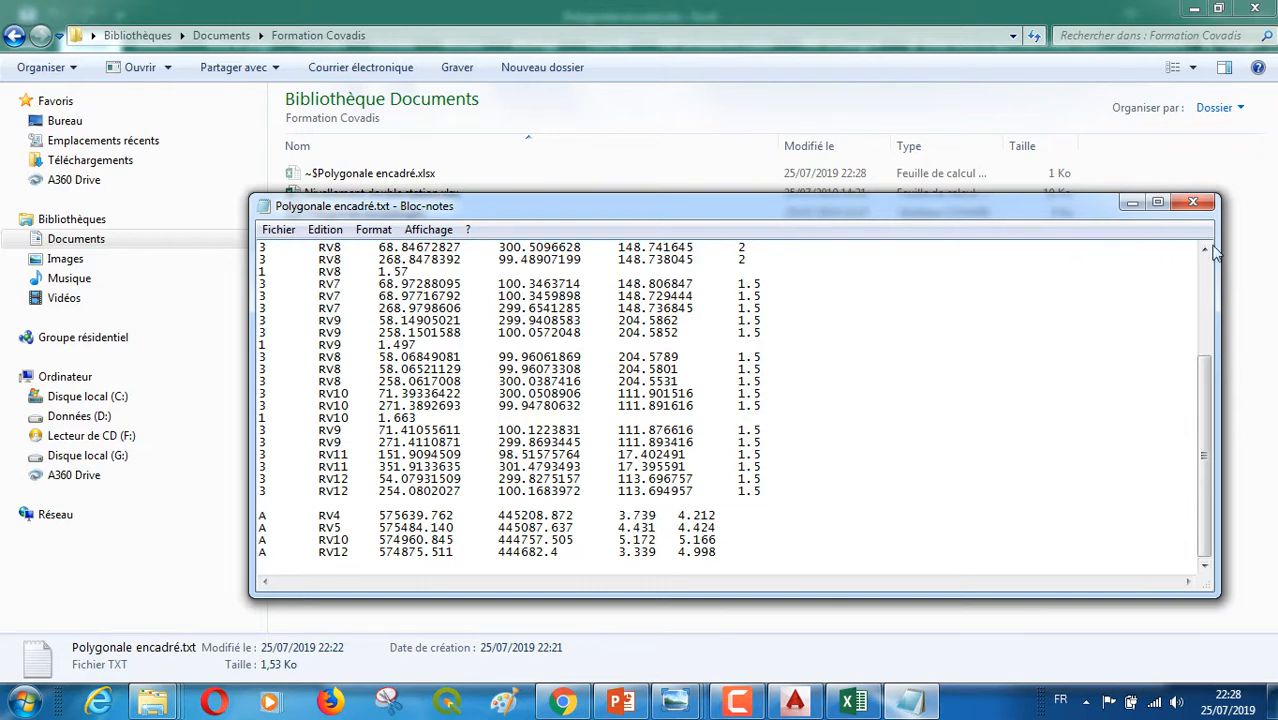
{"action": "left_click", "coordinate": [1194, 204]}
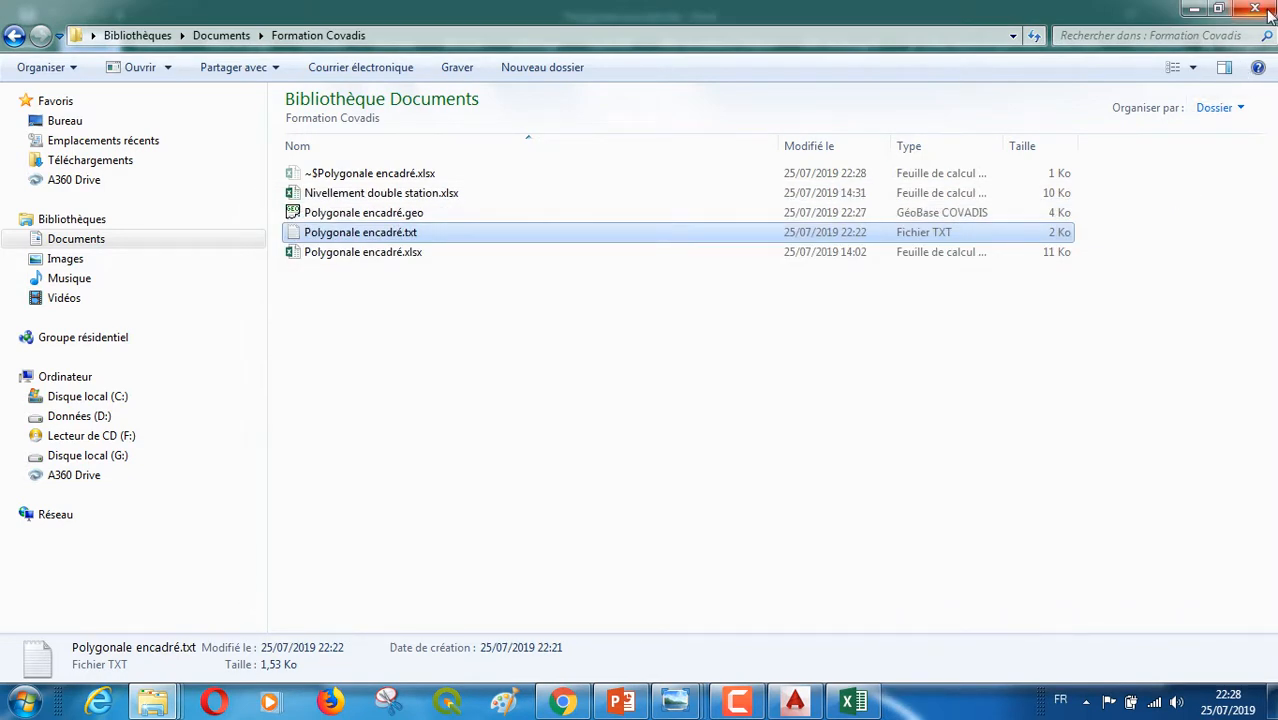
- Close the Polygonale encadré.xlsx workbook and return to the first station line of the GéoBase in Covadis
{"action": "left_click", "coordinate": [852, 701]}
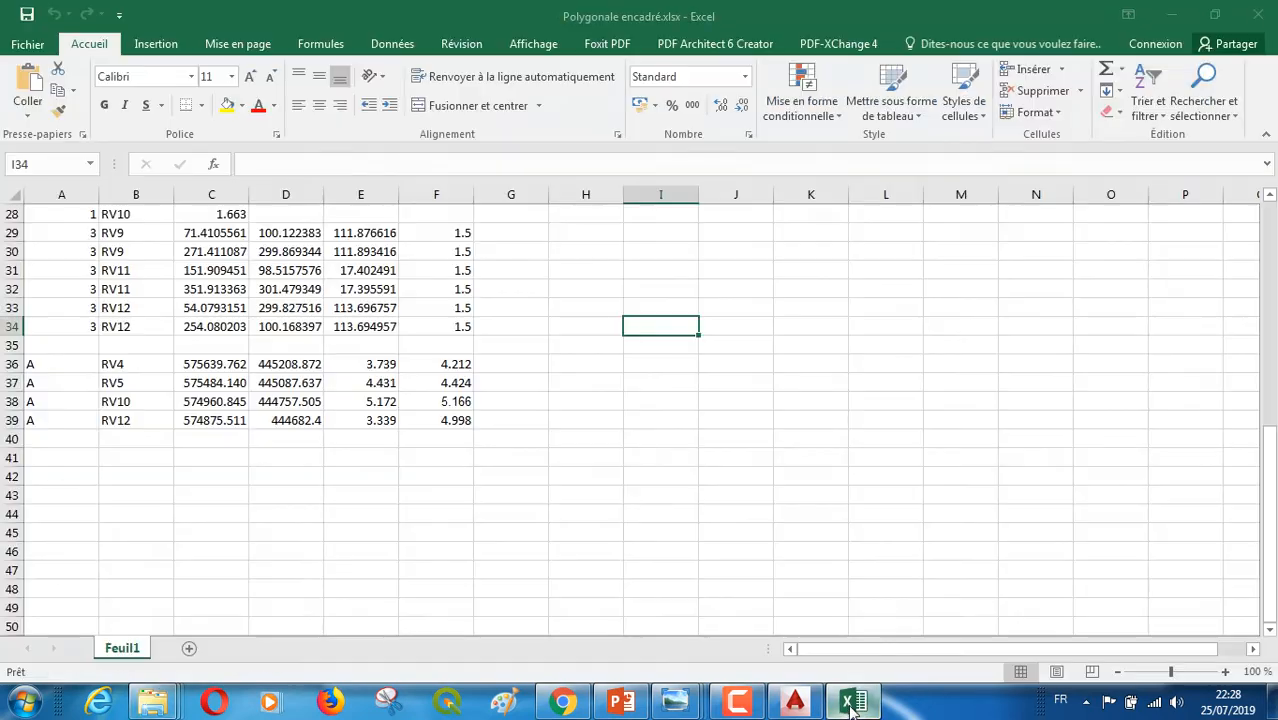
{"action": "left_click", "coordinate": [1262, 14]}
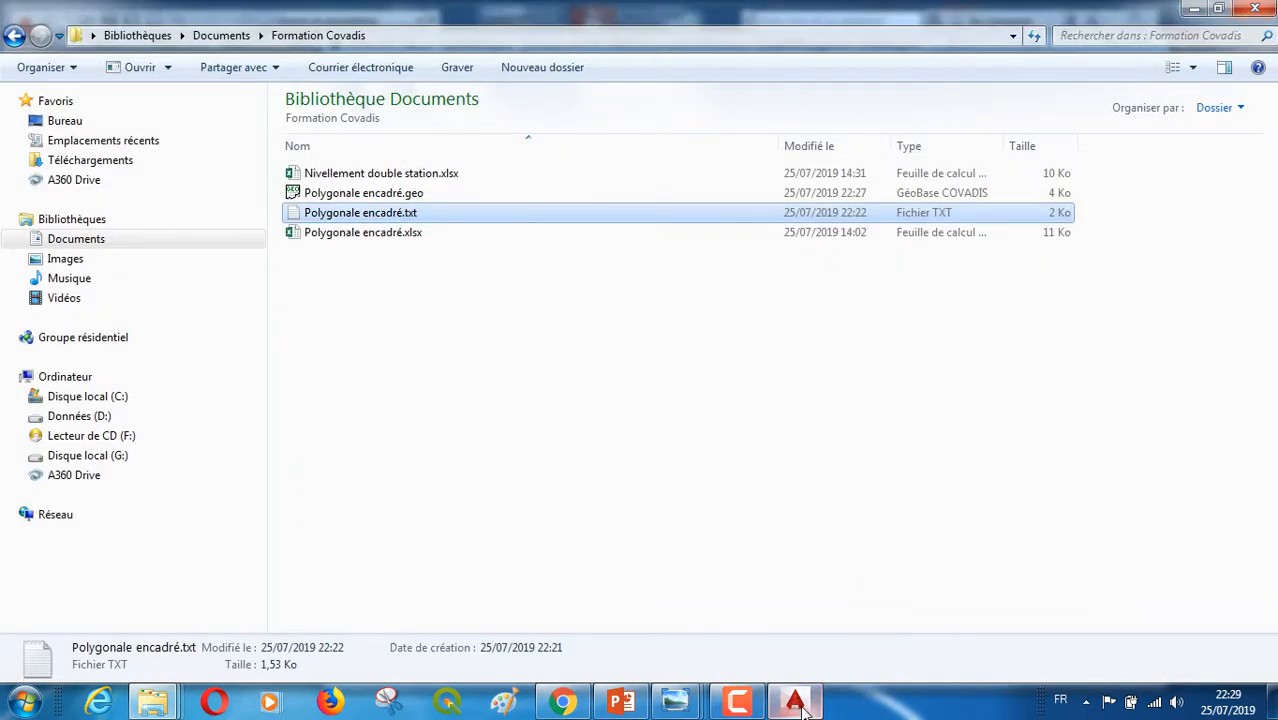
{"action": "left_click", "coordinate": [798, 704]}
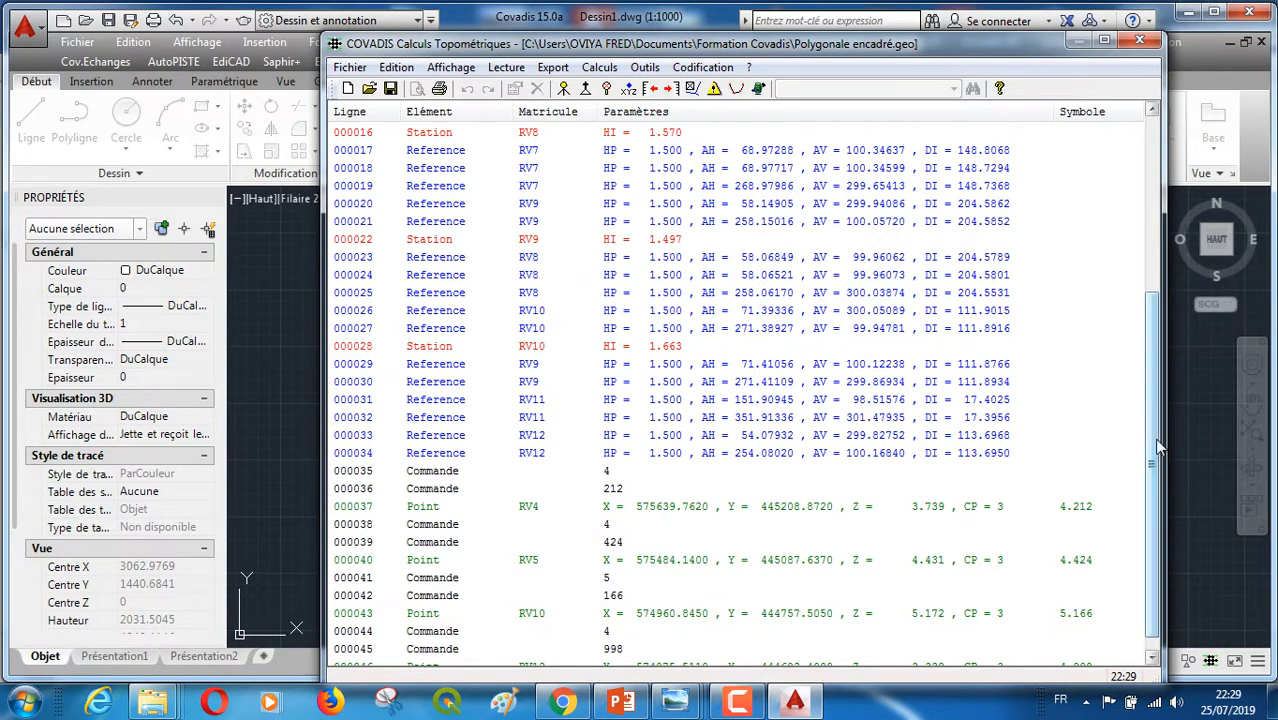
{"action": "left_click_drag", "start_coordinate": [1152, 420], "coordinate": [1168, 236]}
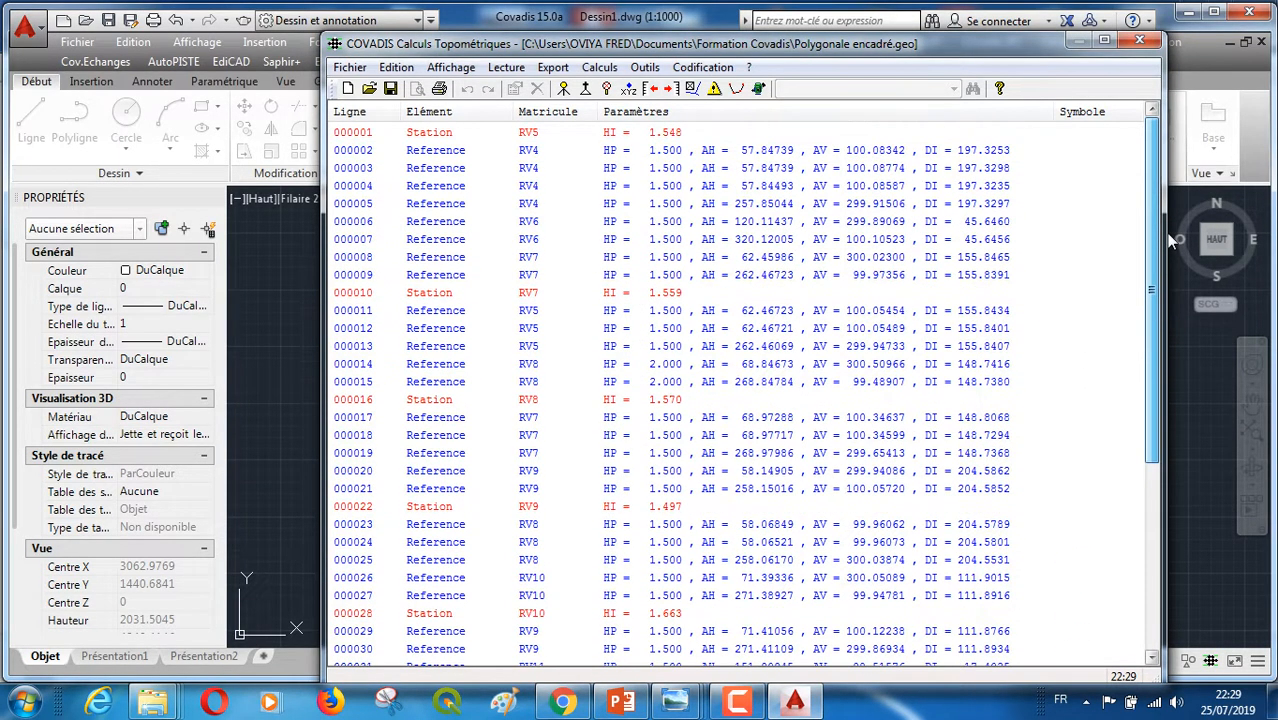
- Display the graphical view of the traverse and examine the sightings between stations RV5, RV7, RV8, RV9 and RV10
{"action": "left_click", "coordinate": [646, 69]}
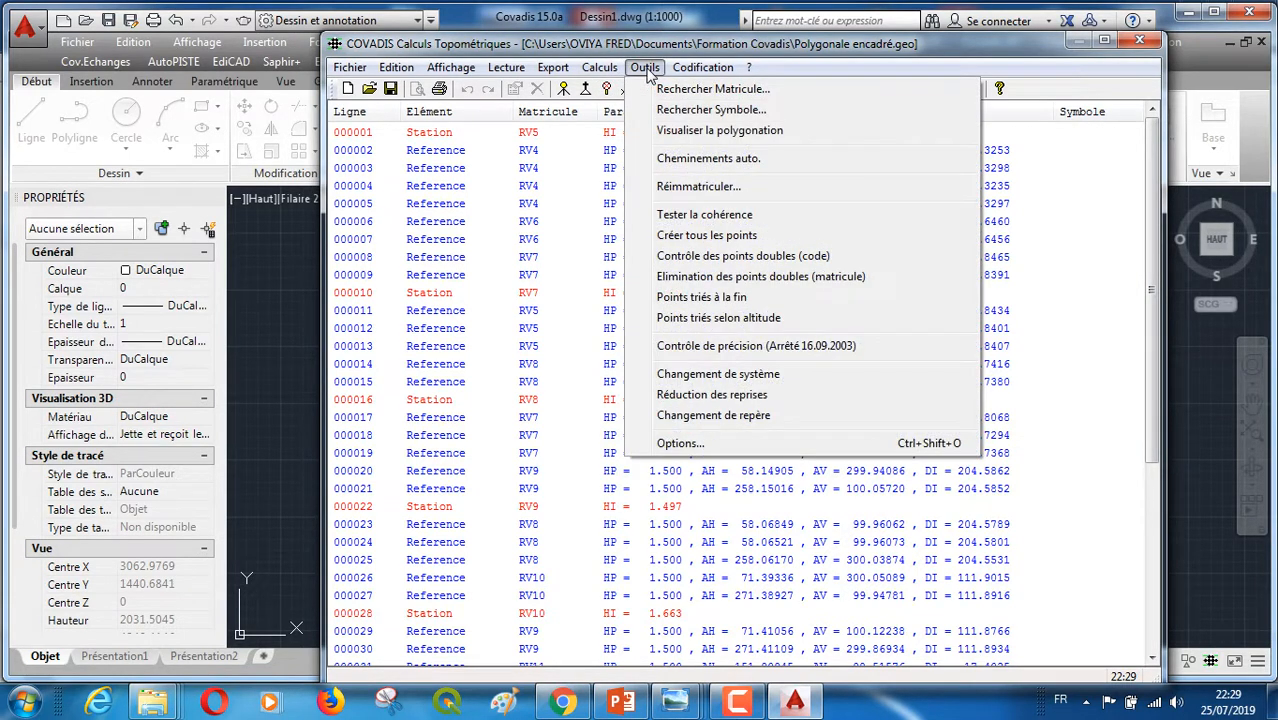
{"action": "left_click", "coordinate": [707, 133]}
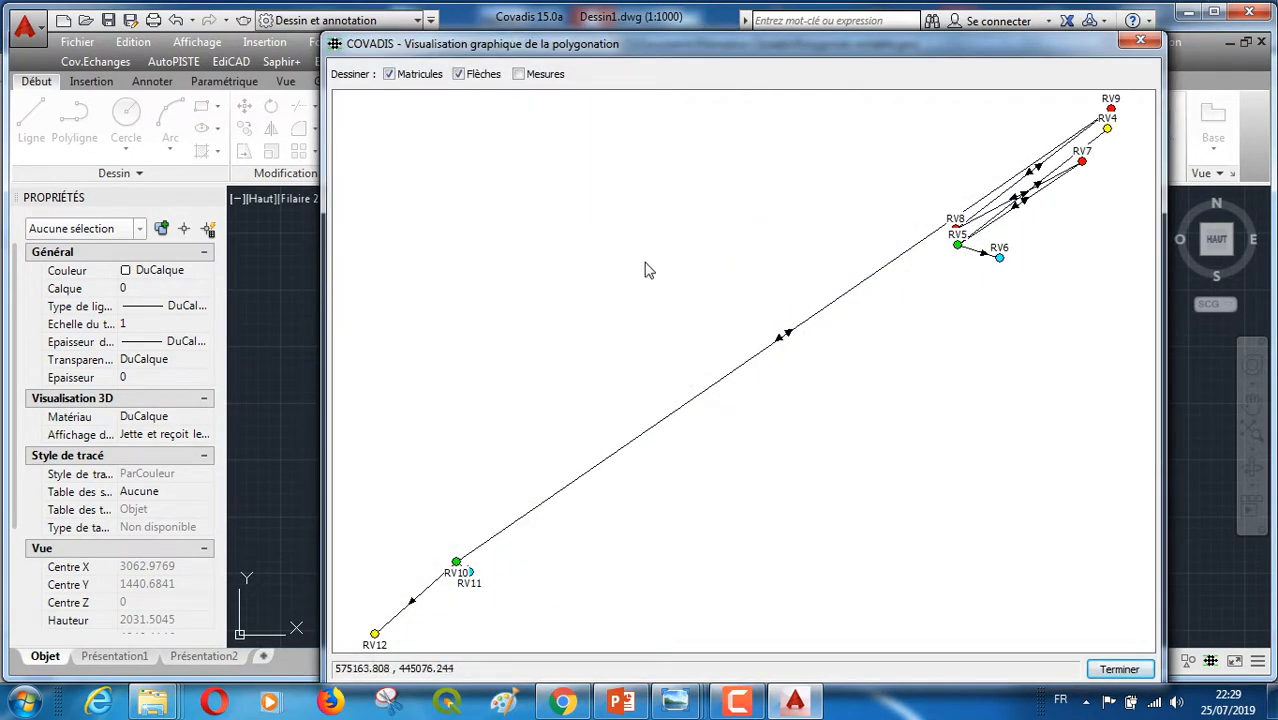
{"action": "scroll", "coordinate": [650, 270], "scroll_direction": "down", "scroll_amount": 3}
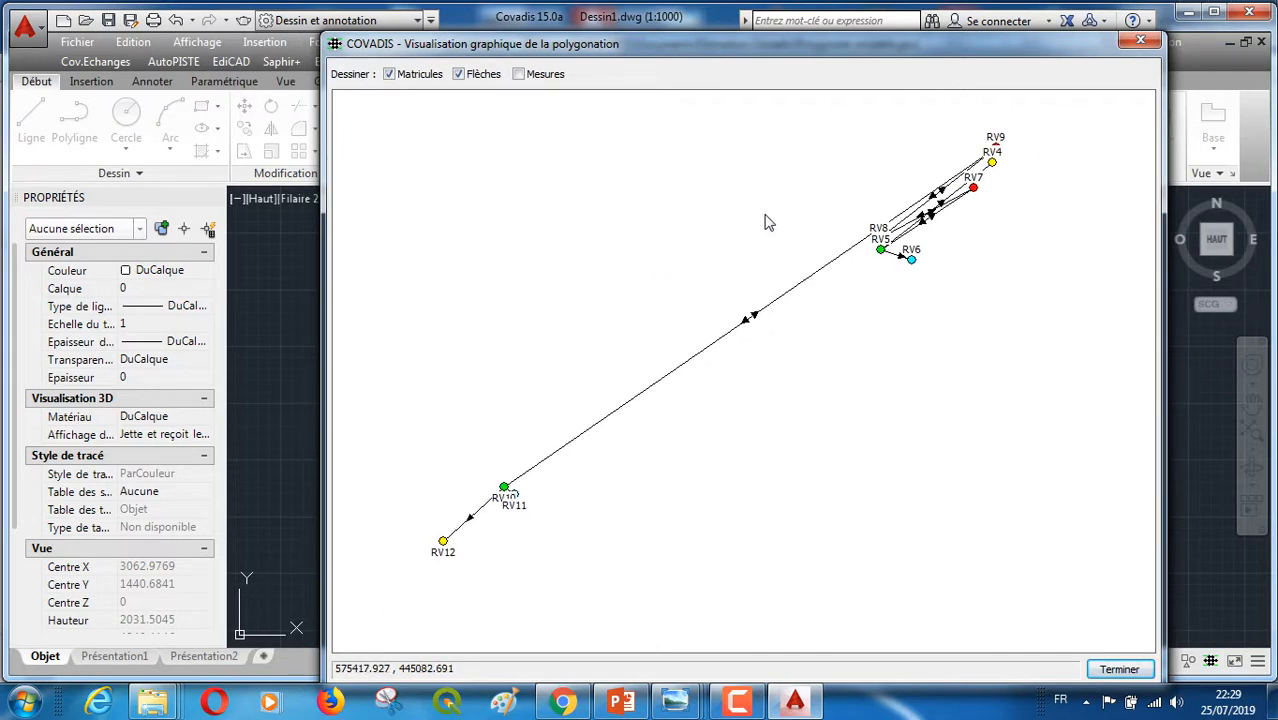
{"action": "scroll", "coordinate": [910, 212], "scroll_direction": "up", "scroll_amount": 2}
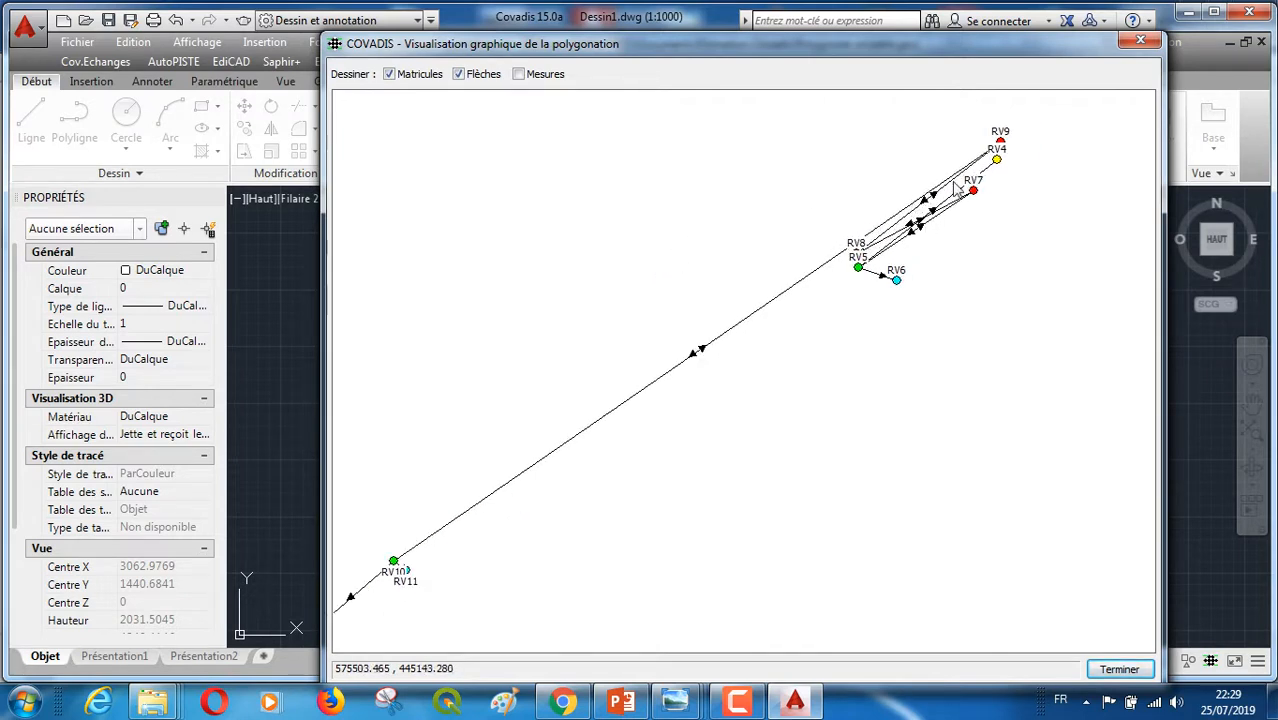
- Examine the full traverse layout from RV4 to RV12, including the RV10 to RV11 sighting, and close the graphical view
{"action": "scroll", "coordinate": [990, 175], "scroll_direction": "down", "scroll_amount": 1}
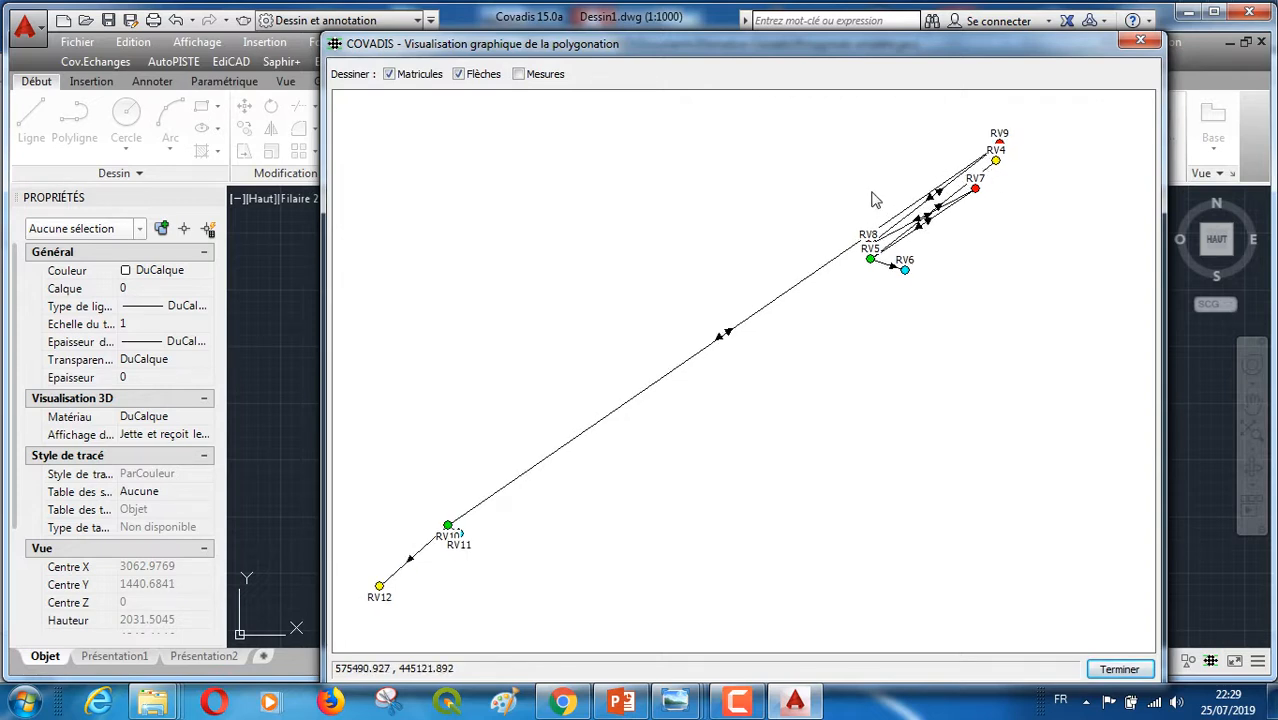
{"action": "scroll", "coordinate": [999, 222], "scroll_direction": "down", "scroll_amount": 1}
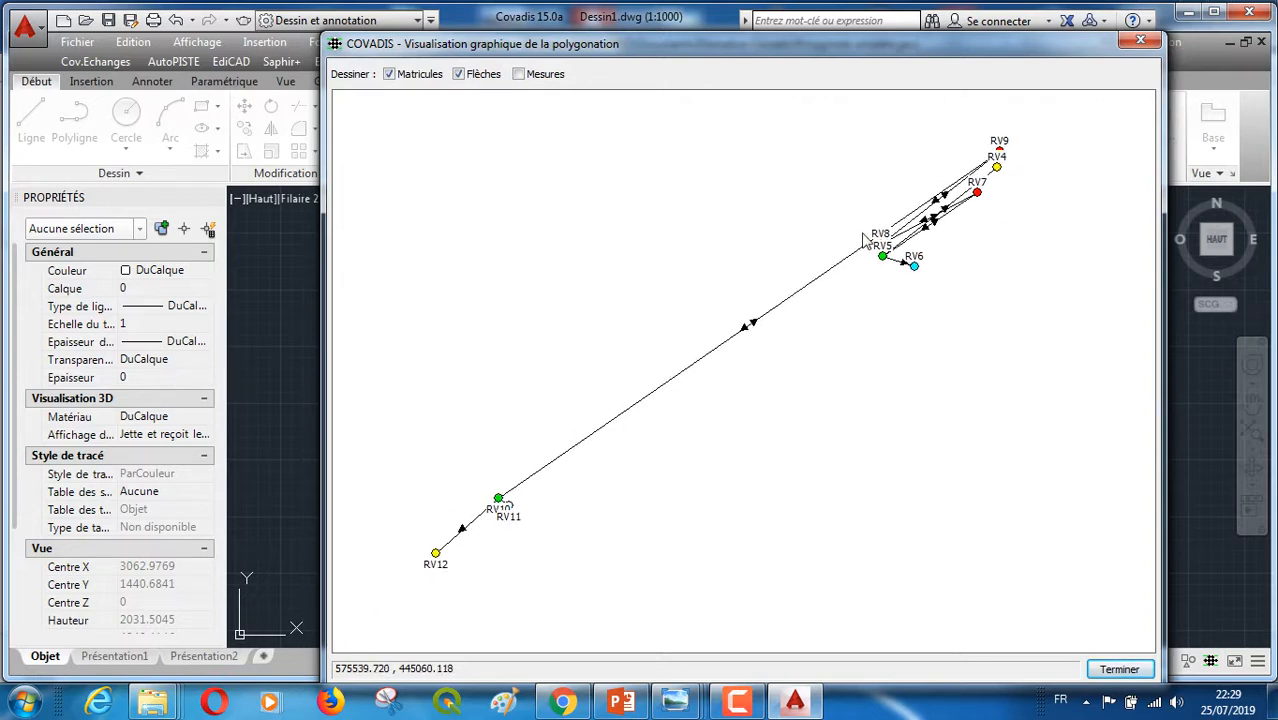
{"action": "scroll", "coordinate": [510, 500], "scroll_direction": "up", "scroll_amount": 1}
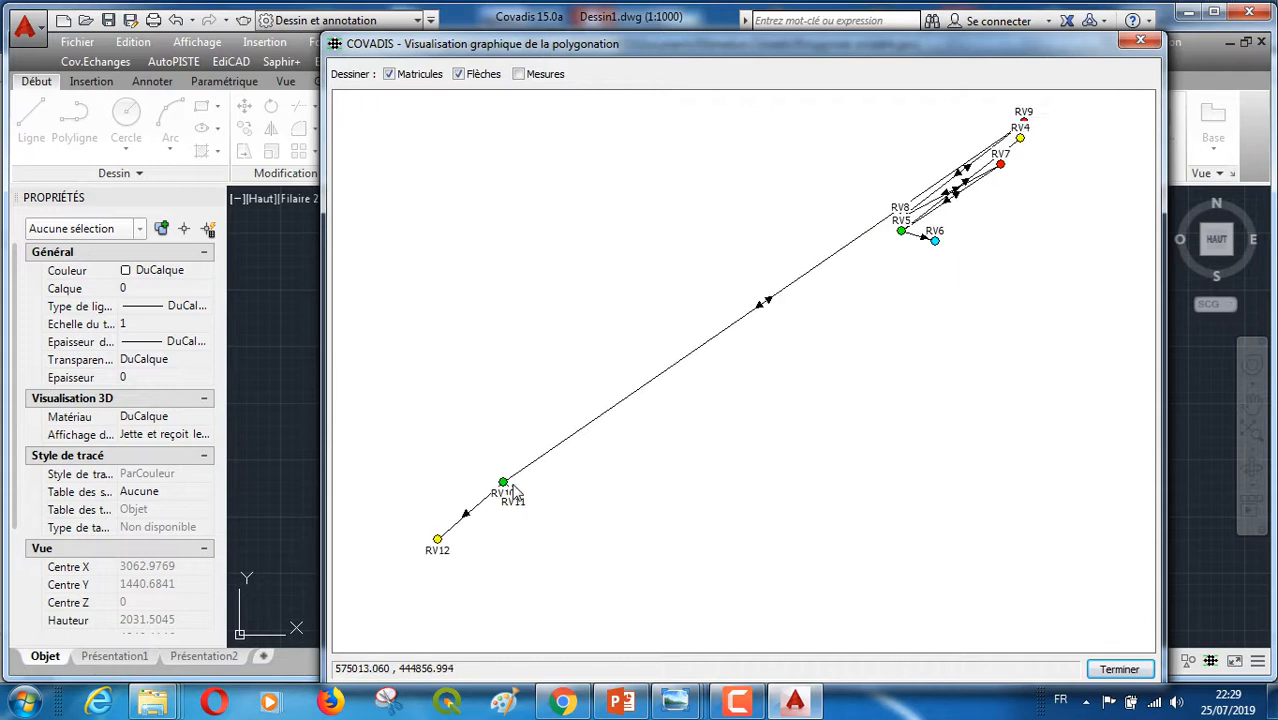
{"action": "scroll", "coordinate": [512, 490], "scroll_direction": "up", "scroll_amount": 1}
{"action": "scroll", "coordinate": [528, 480], "scroll_direction": "up", "scroll_amount": 1}
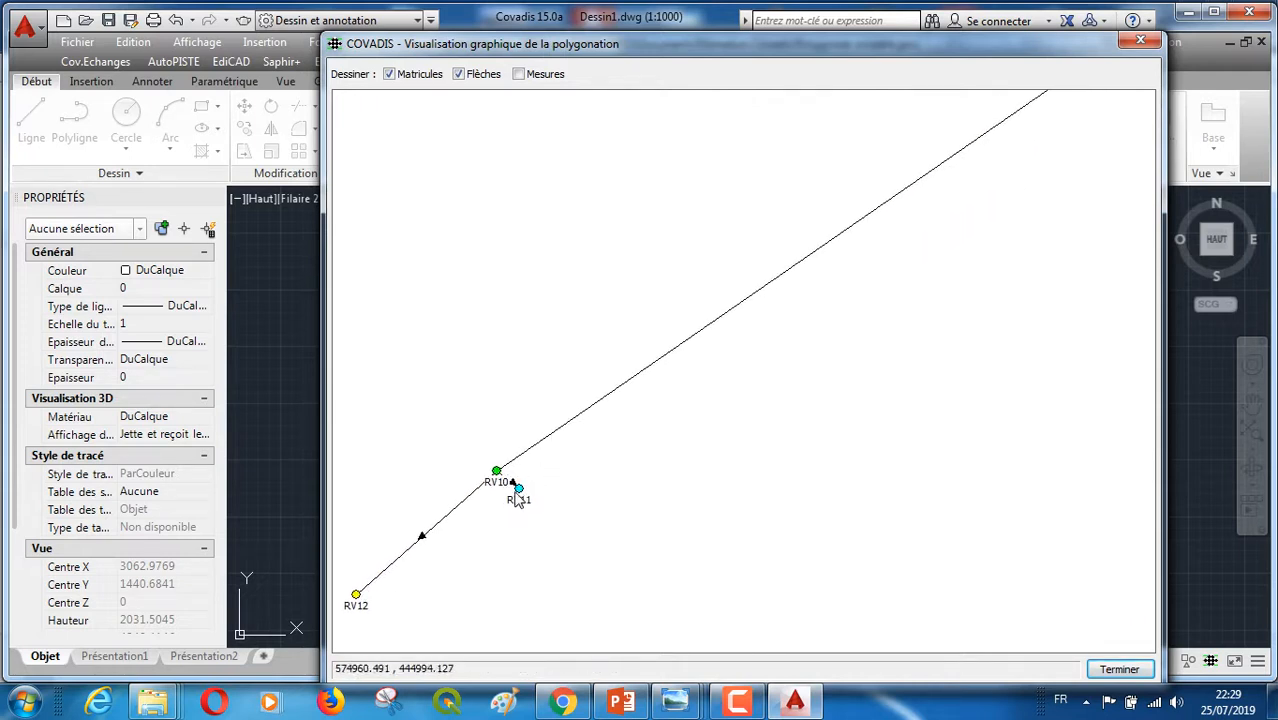
{"action": "scroll", "coordinate": [516, 500], "scroll_direction": "down", "scroll_amount": 2}
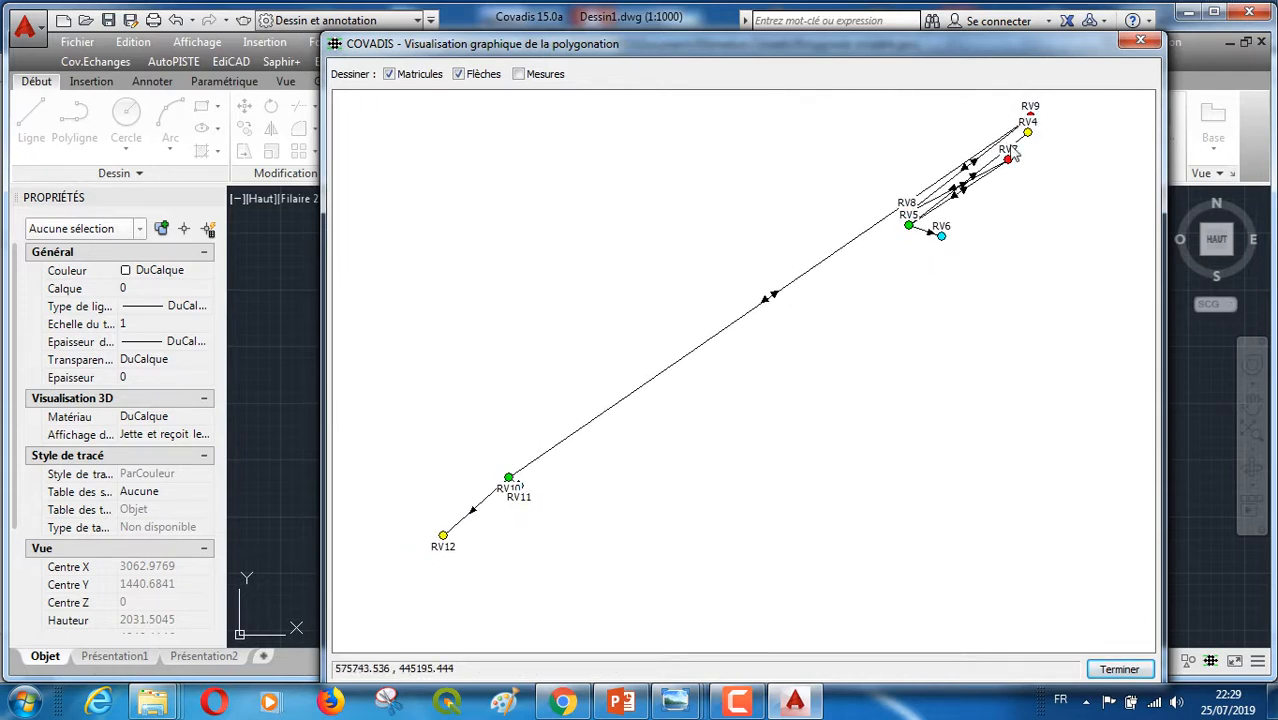
{"action": "left_click", "coordinate": [1142, 44]}
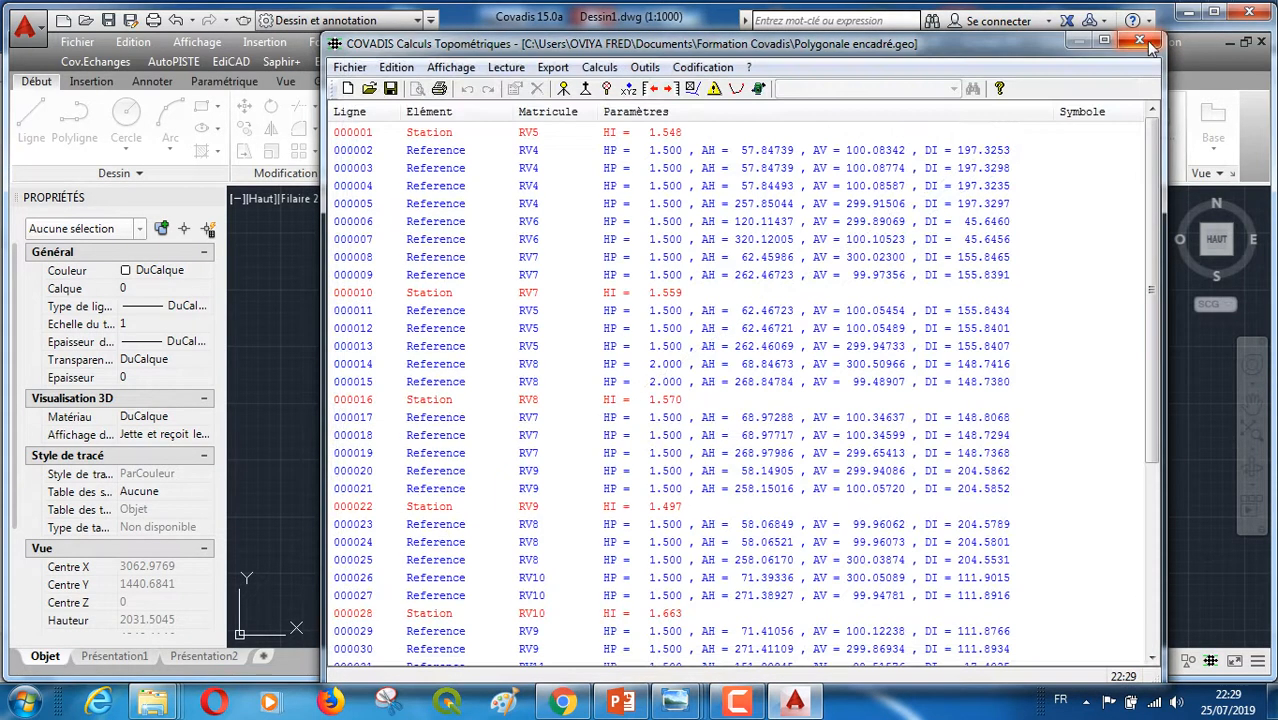
- Reduce the repeated stations from their common sightings and average the repeated measurements per station, accepting the tolerance warnings
{"action": "left_click", "coordinate": [645, 68]}
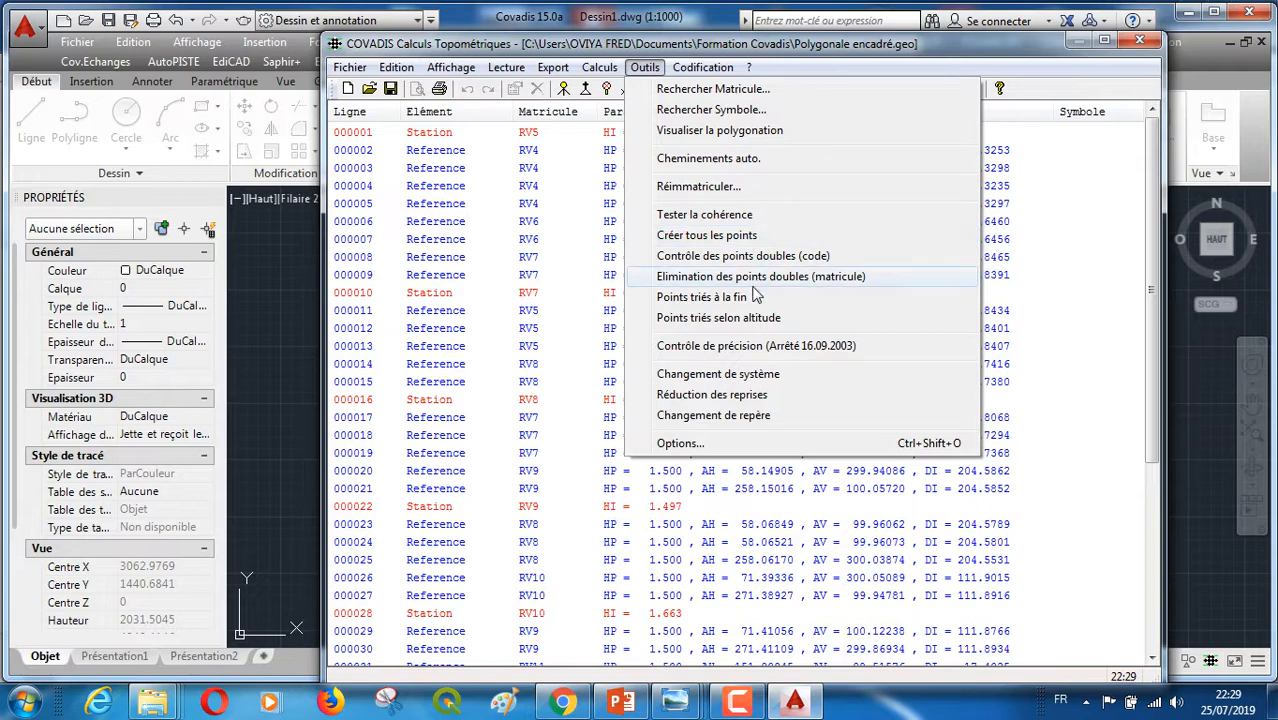
{"action": "left_click", "coordinate": [752, 398]}
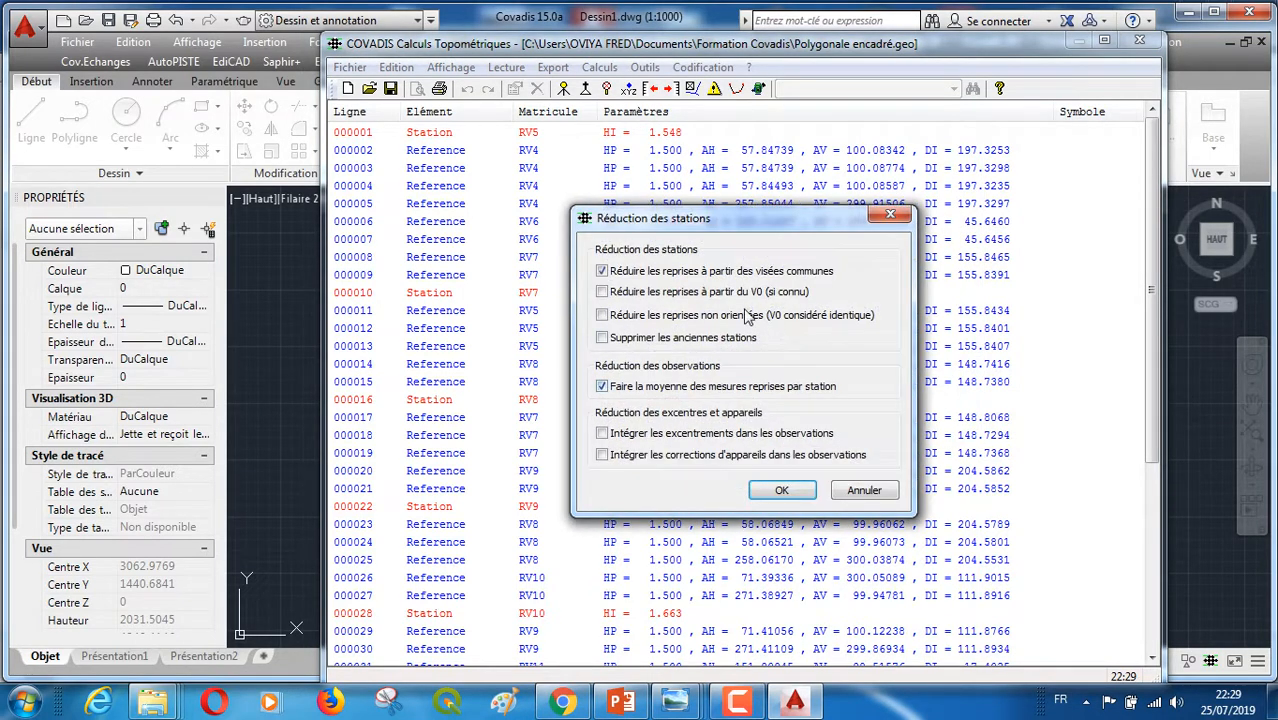
{"action": "left_click", "coordinate": [781, 491]}
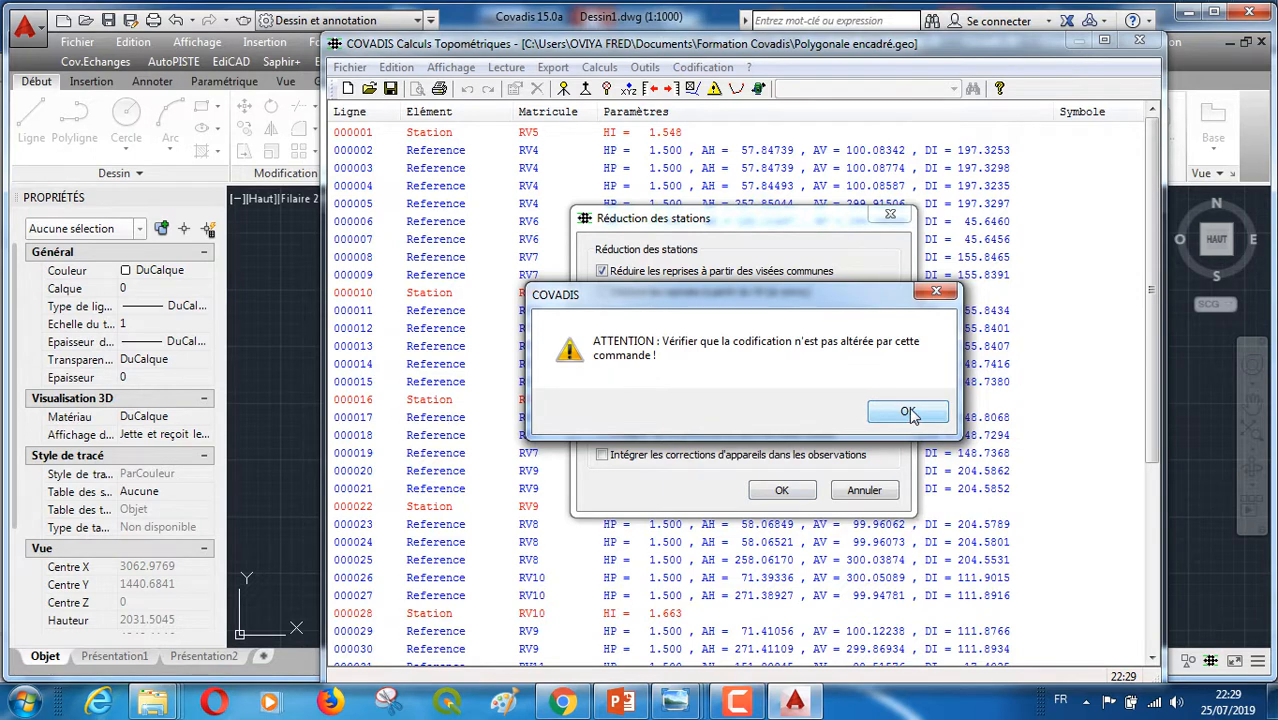
{"action": "left_click", "coordinate": [909, 414]}
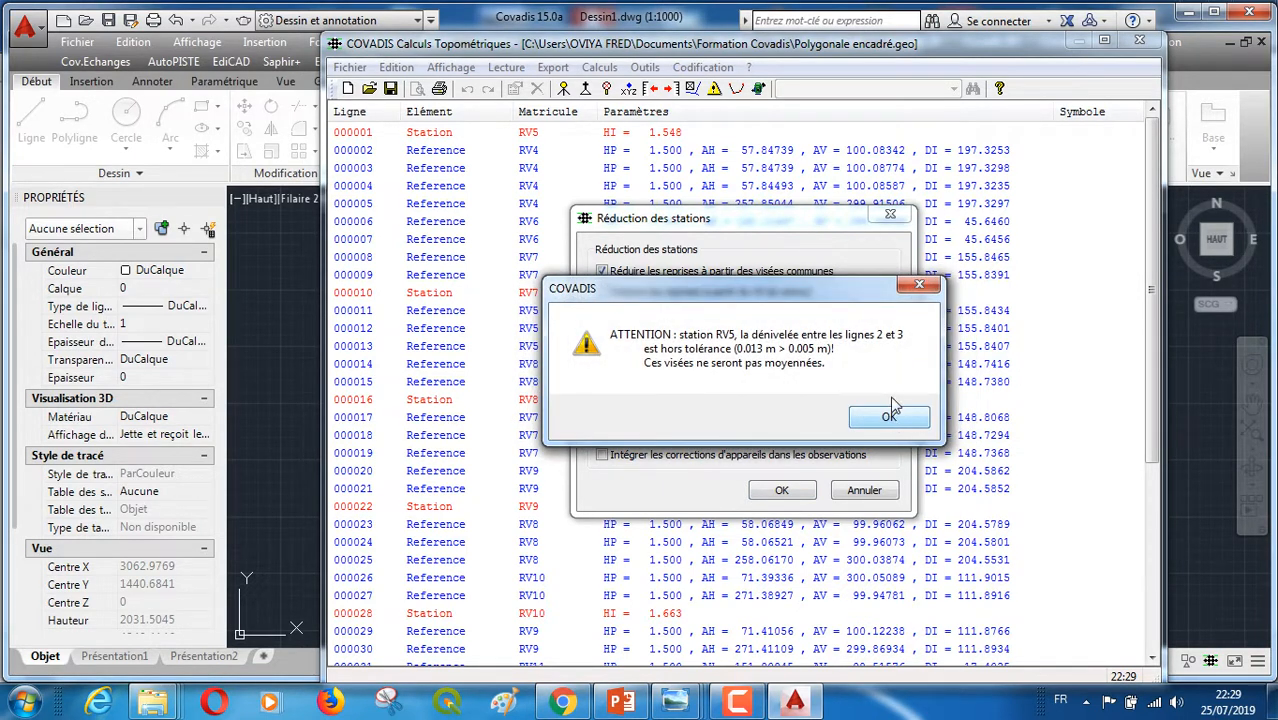
{"action": "left_click", "coordinate": [890, 416]}
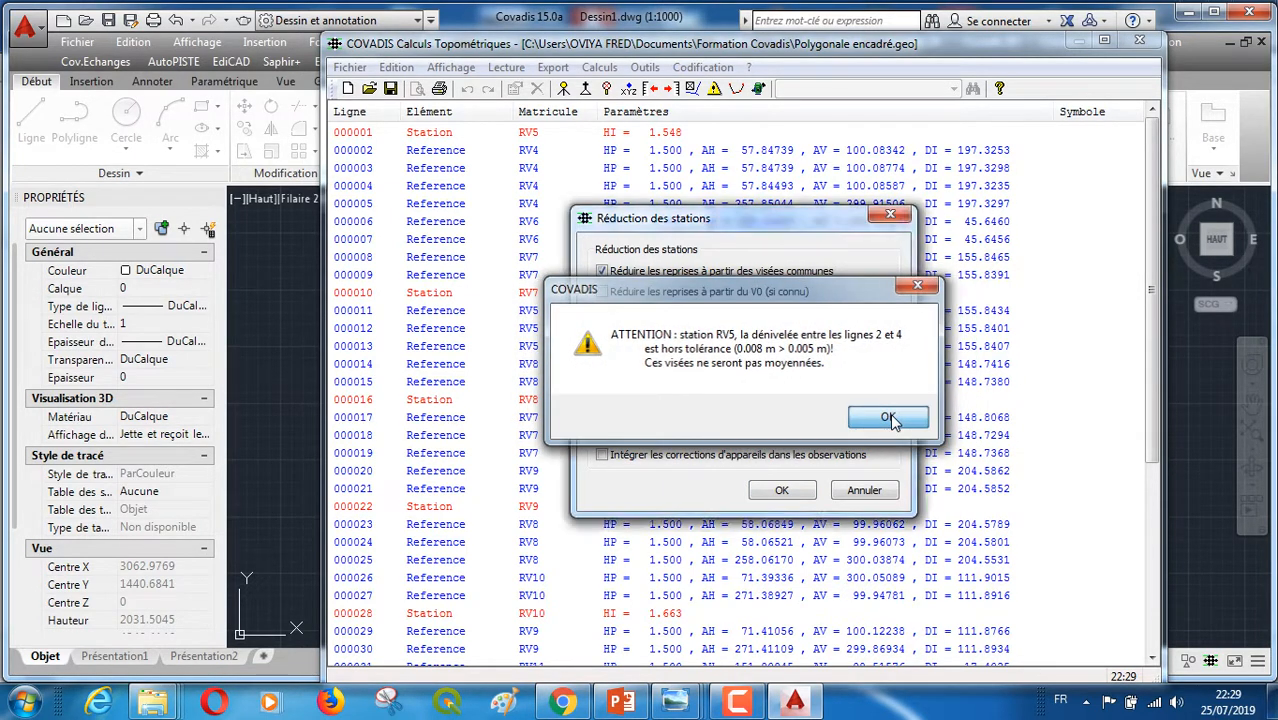
{"action": "left_click", "coordinate": [888, 417]}
{"action": "left_click", "coordinate": [890, 418]}
{"action": "left_click", "coordinate": [893, 419]}
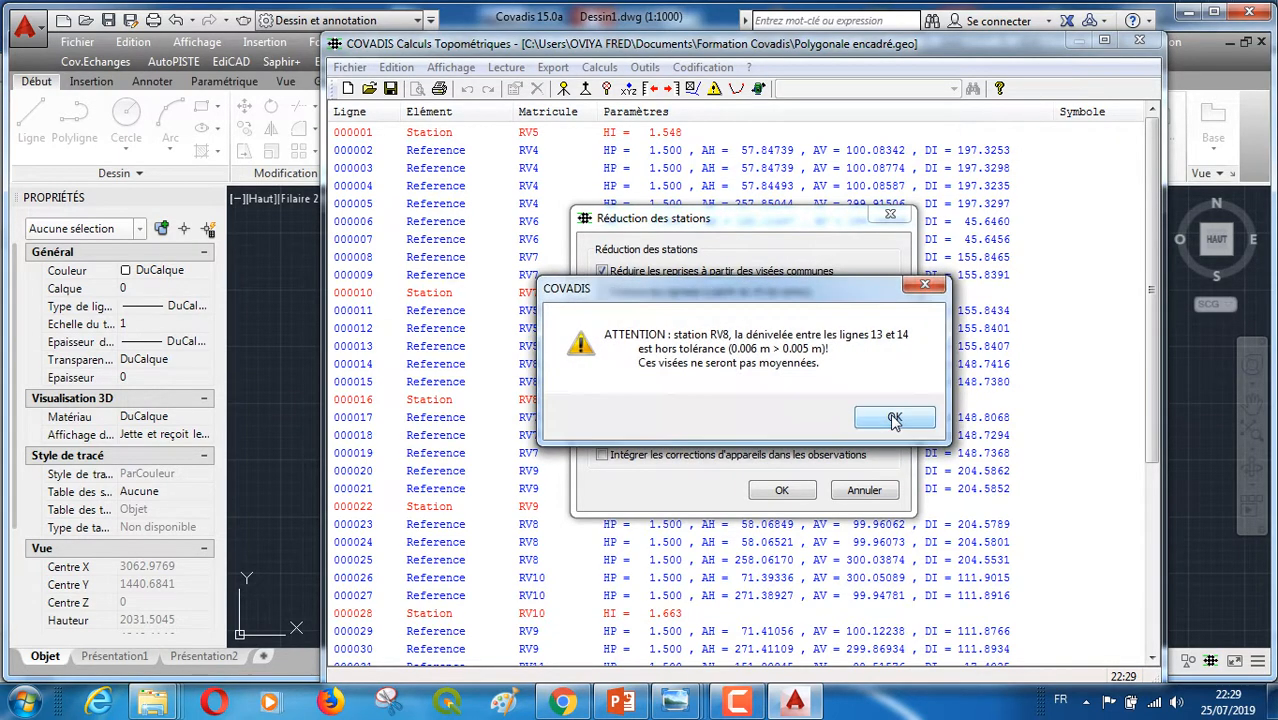
{"action": "left_click", "coordinate": [894, 419]}
{"action": "left_click", "coordinate": [894, 419]}
{"action": "left_click", "coordinate": [895, 420]}
{"action": "left_click", "coordinate": [896, 421]}
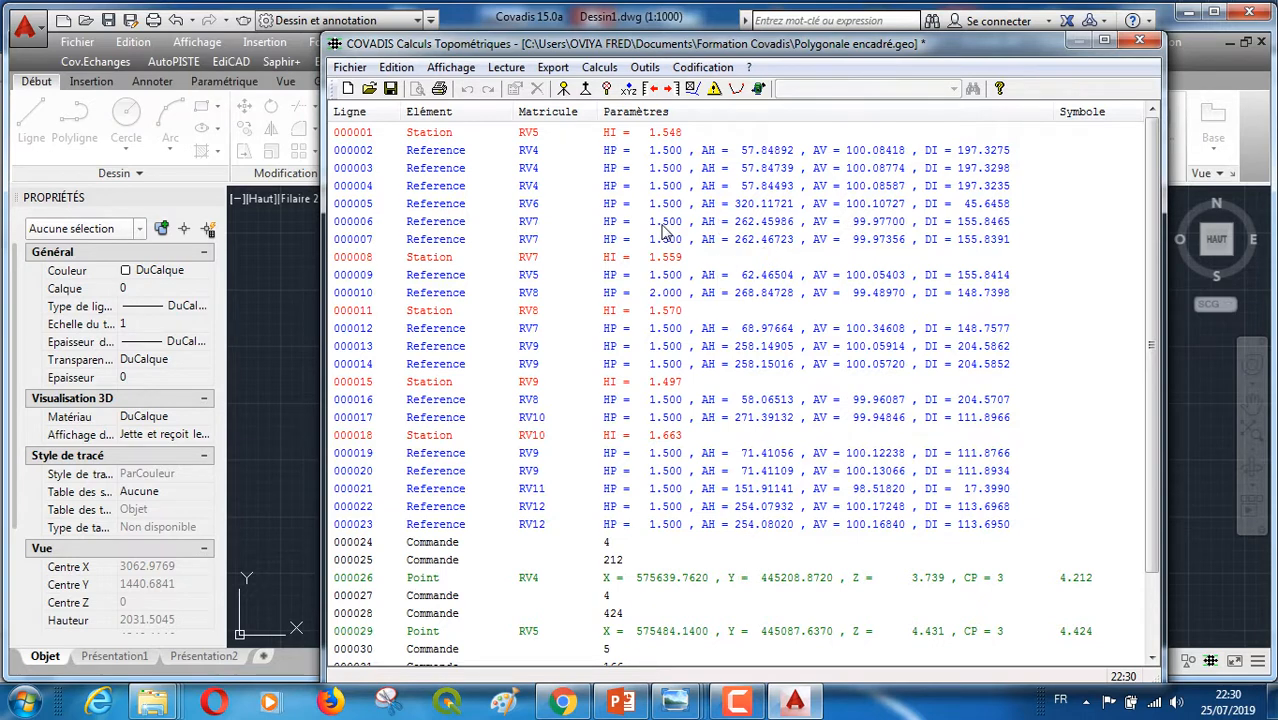
- Set the traverse tolerances to Cadastrales de 1988 in the calculation options and review the levelling tolerances and projection corrections
{"action": "left_click", "coordinate": [646, 68]}
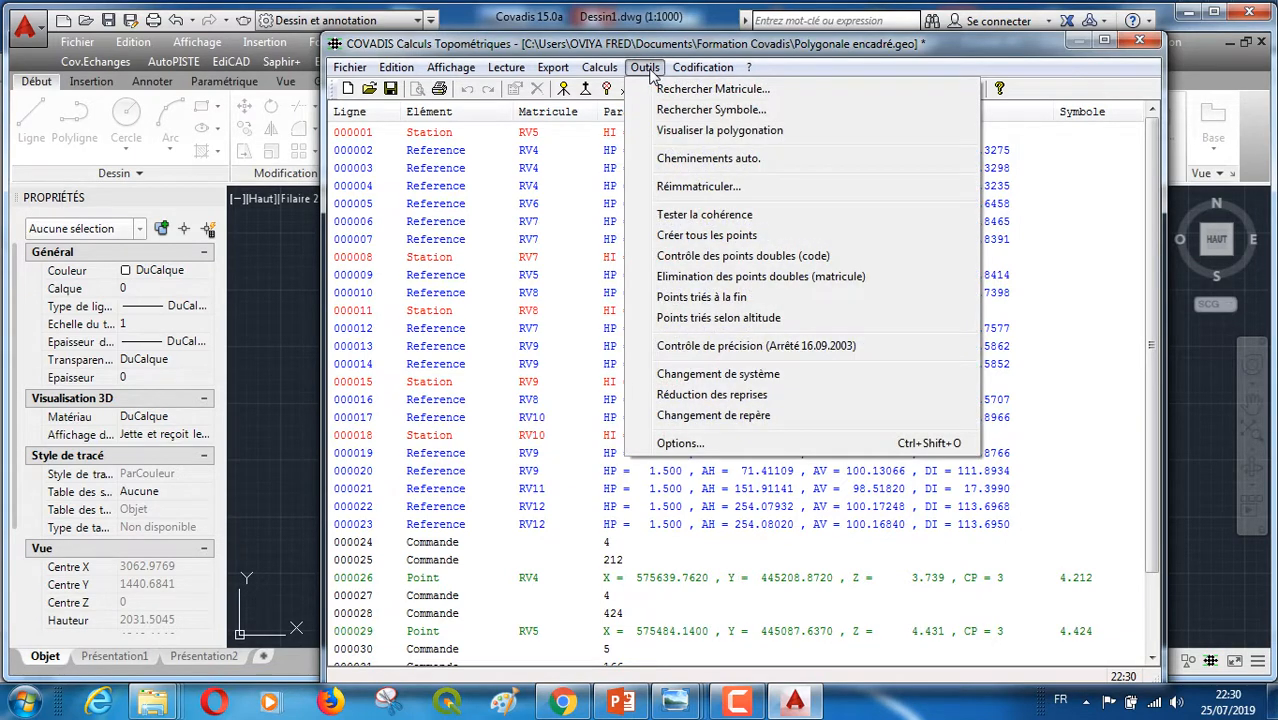
{"action": "left_click", "coordinate": [678, 443]}
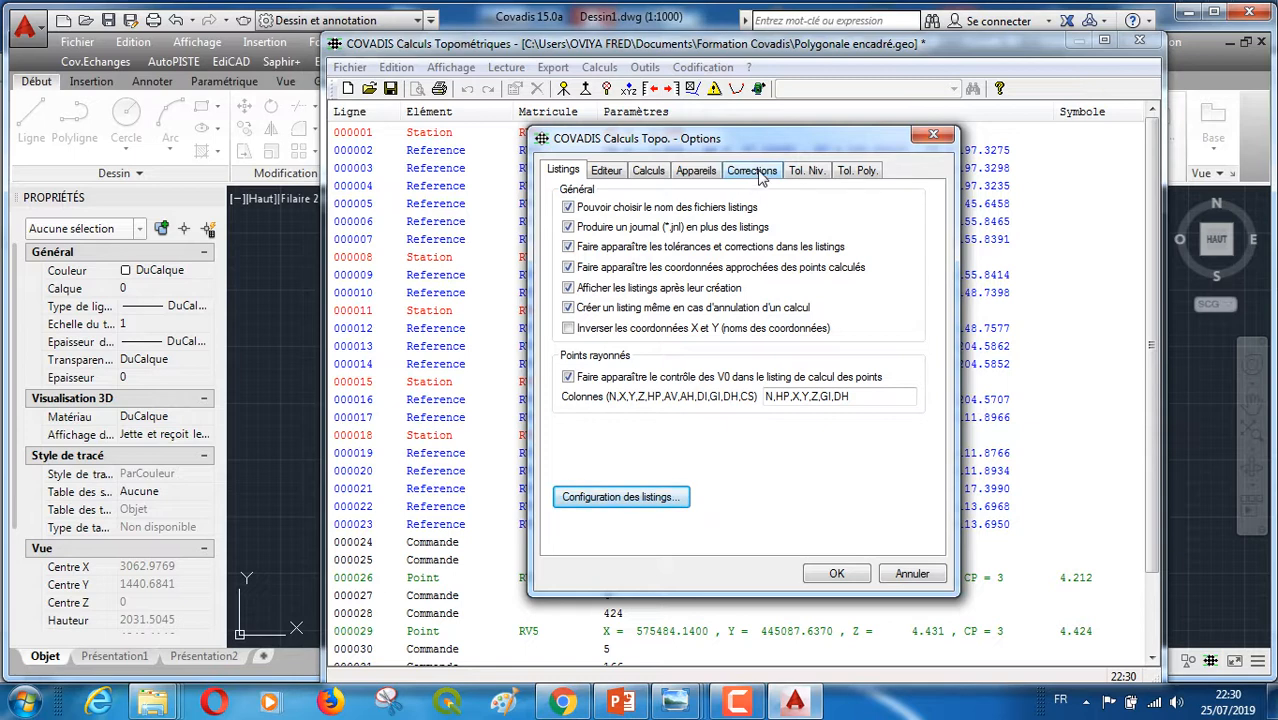
{"action": "left_click", "coordinate": [855, 173]}
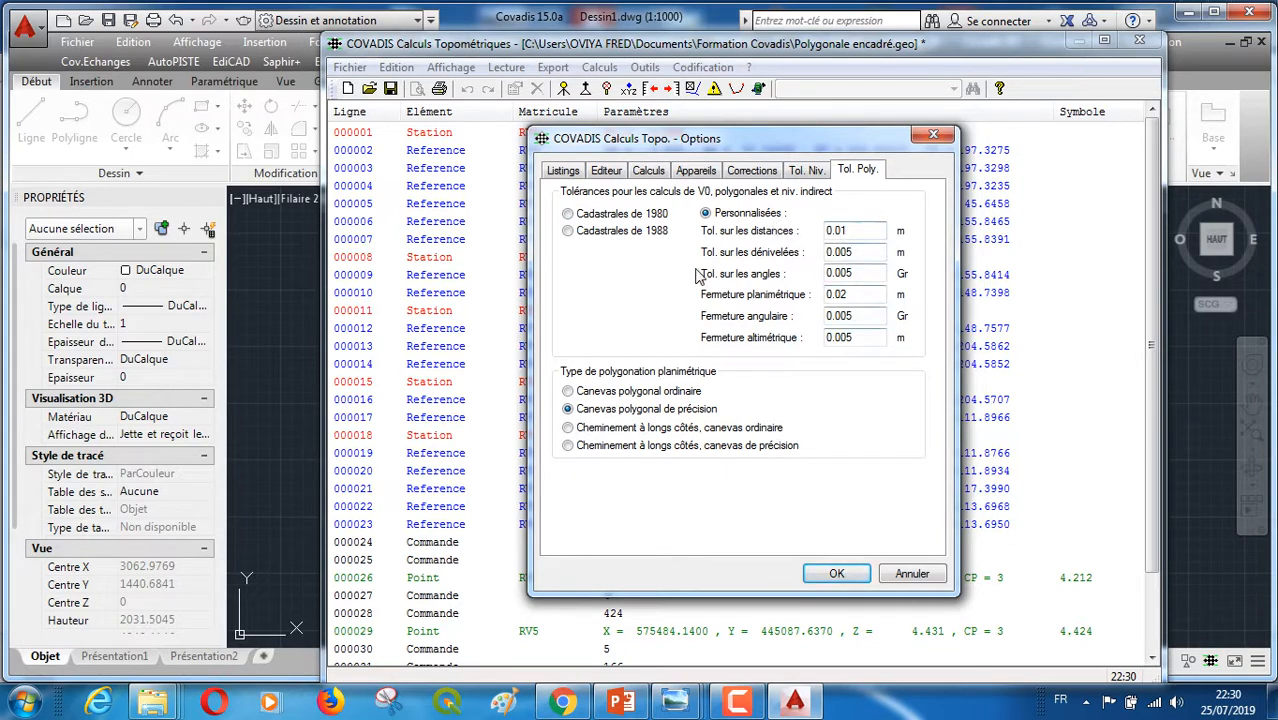
{"action": "left_click", "coordinate": [568, 231]}
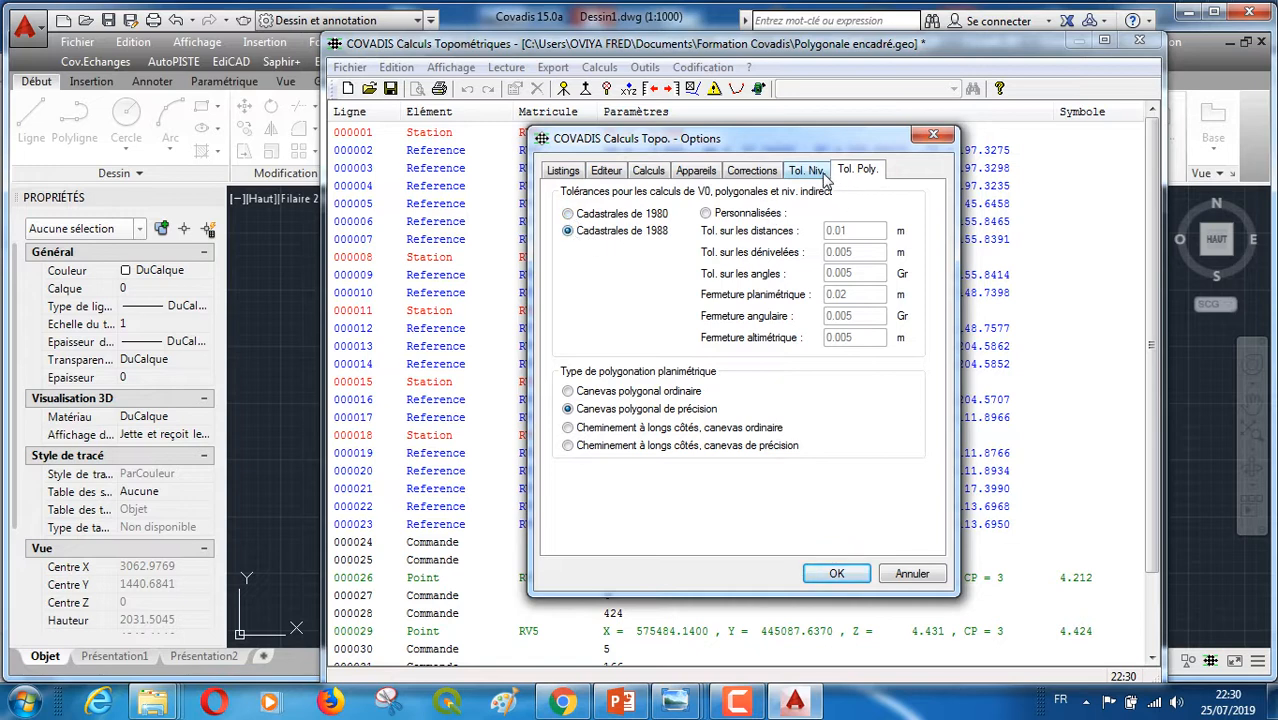
{"action": "left_click", "coordinate": [818, 172]}
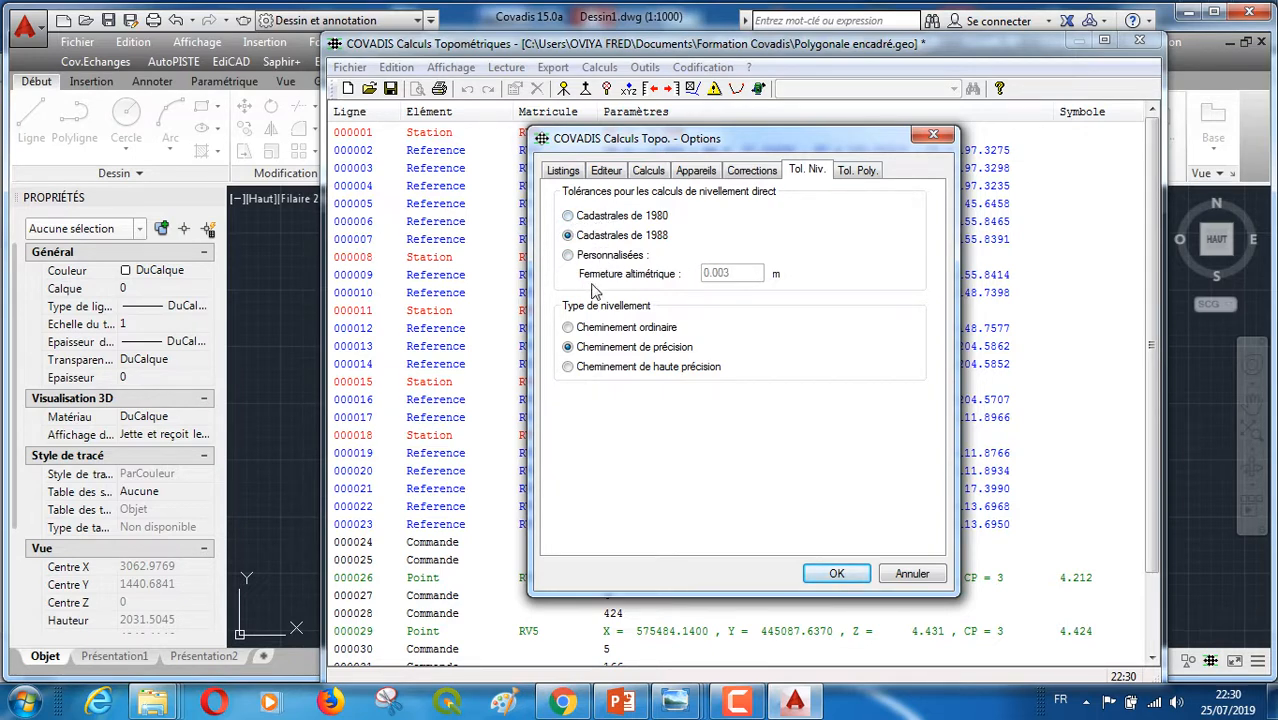
{"action": "left_click", "coordinate": [764, 174]}
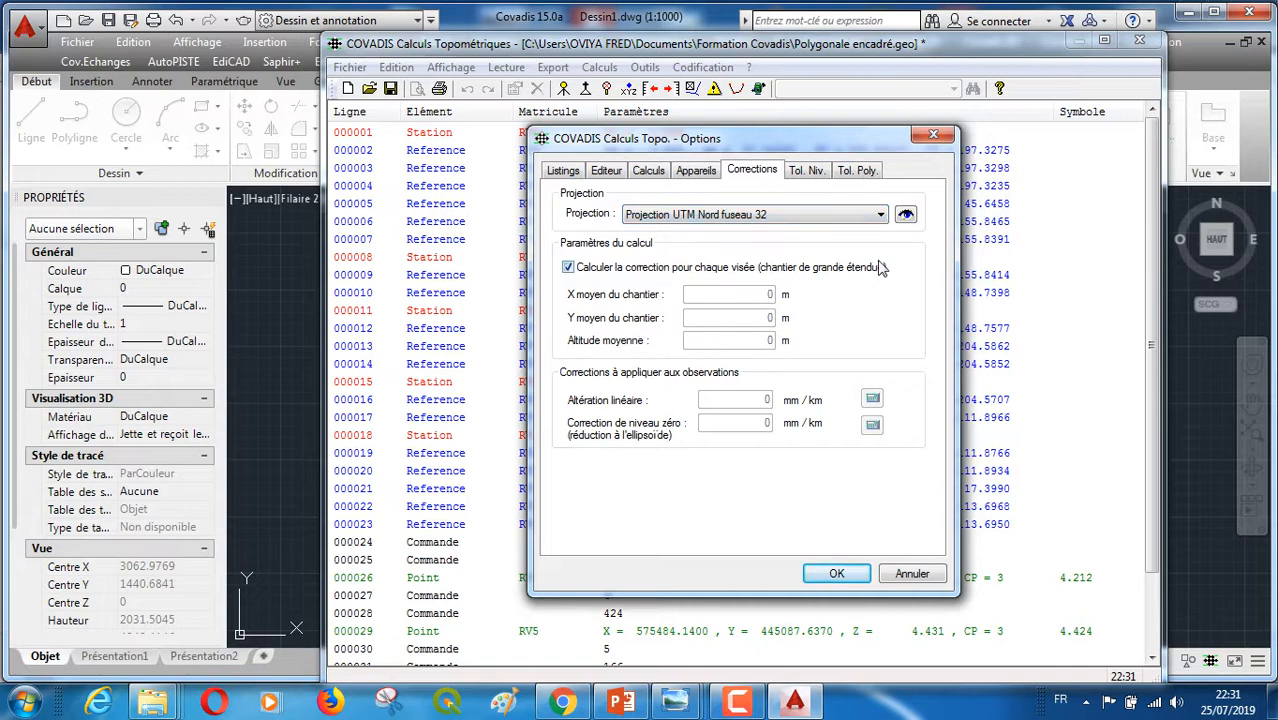
- Review the field instrument settings, add a new instrument and delete it again
{"action": "left_click", "coordinate": [697, 172]}
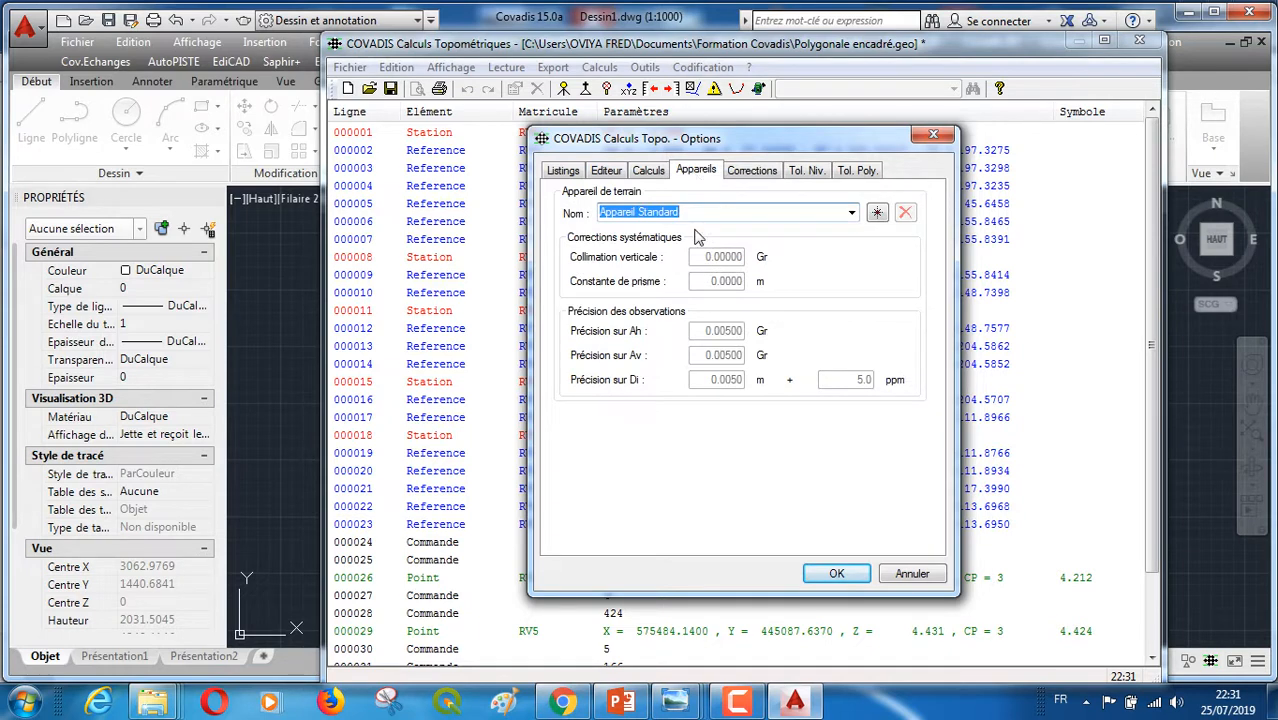
{"action": "left_click", "coordinate": [853, 213]}
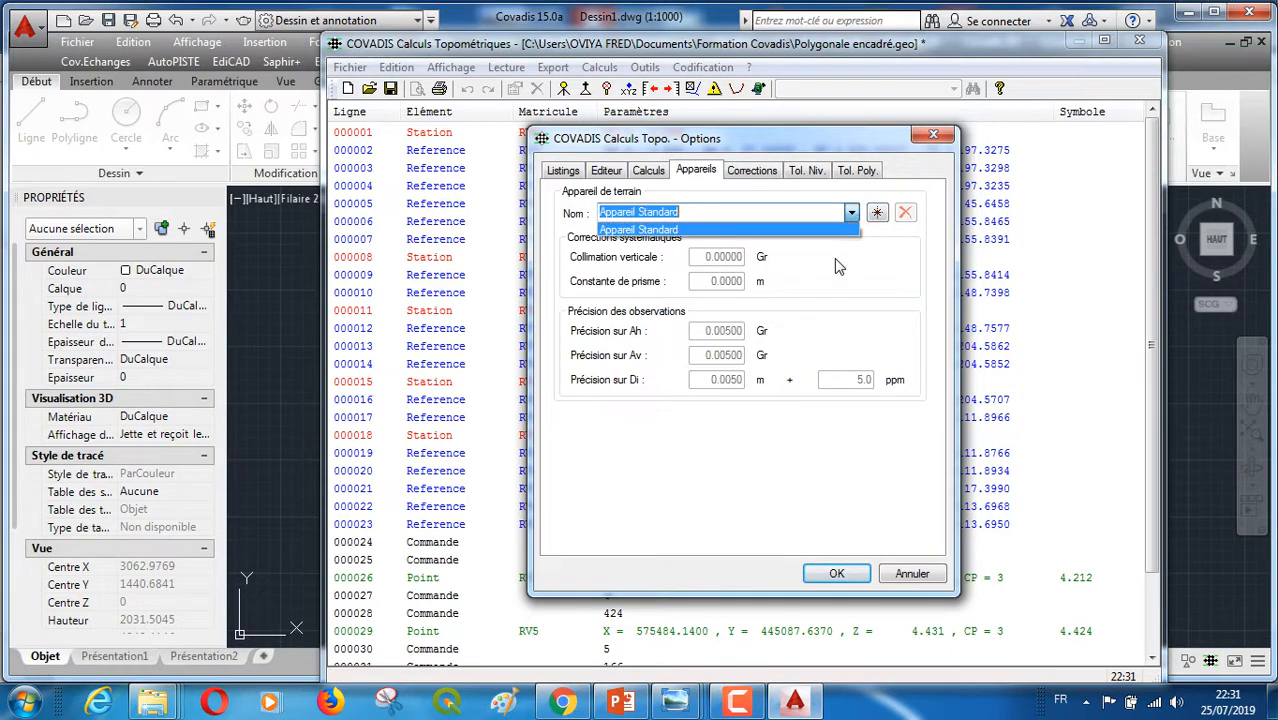
{"action": "left_click", "coordinate": [840, 240]}
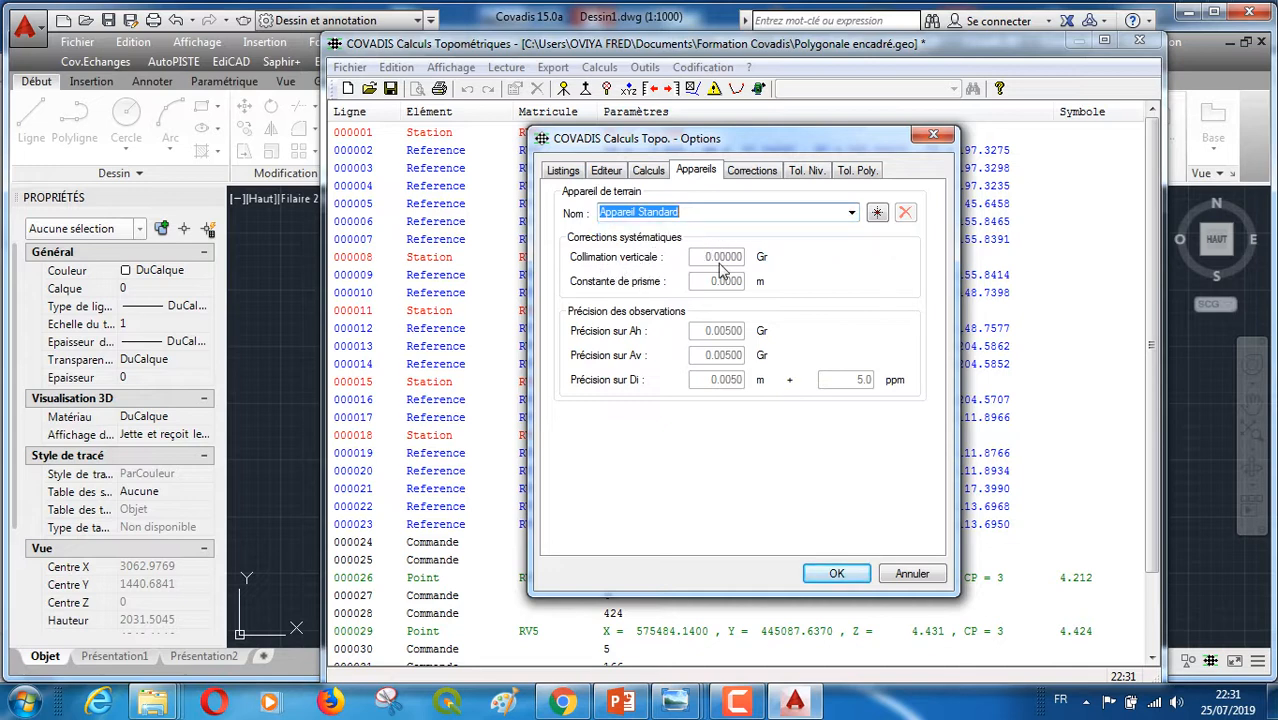
{"action": "left_click", "coordinate": [877, 213]}
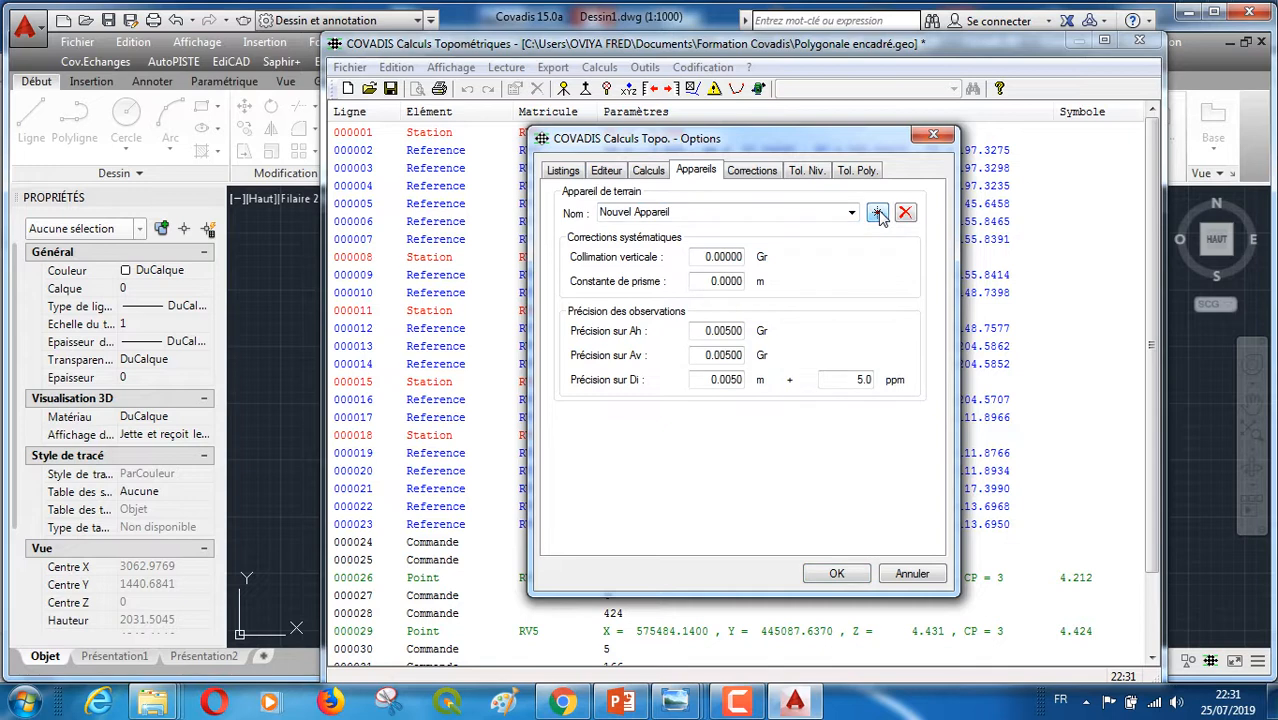
{"action": "left_click", "coordinate": [673, 212]}
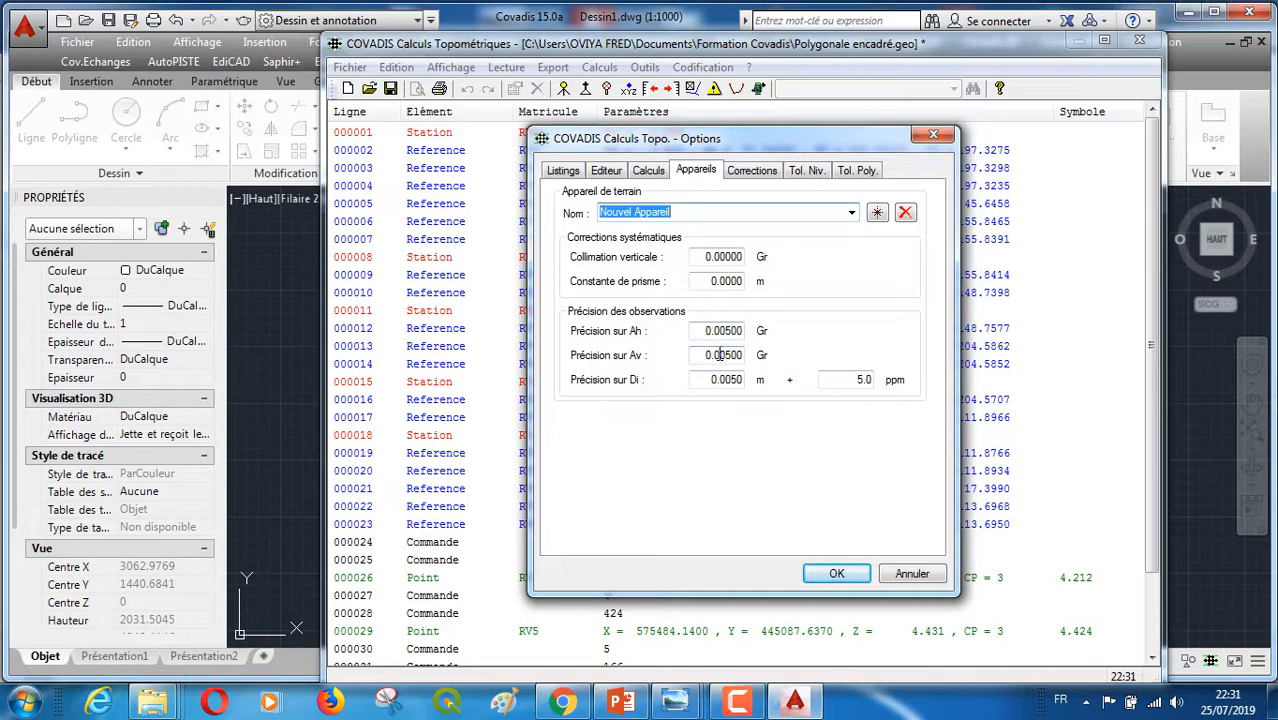
{"action": "left_click", "coordinate": [905, 212]}
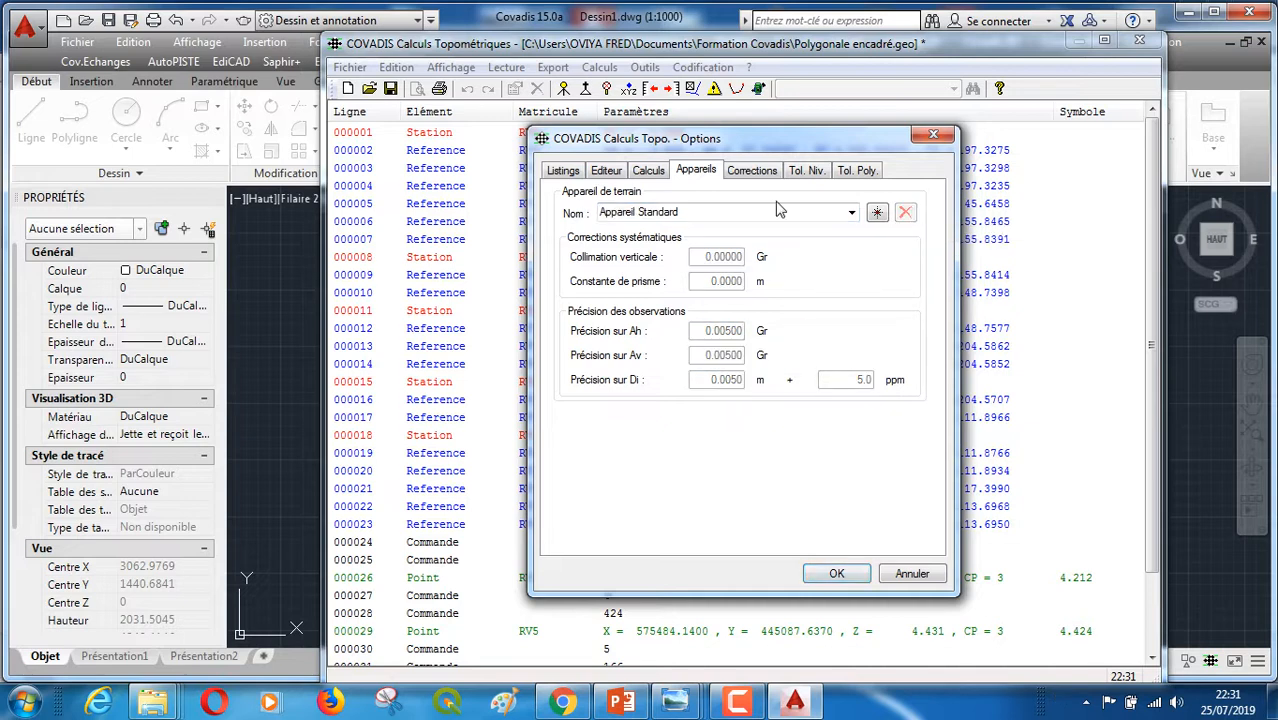
- Enable the V0 check of the support stations, review the editor and listing options, and apply the calculation options
{"action": "left_click", "coordinate": [650, 172]}
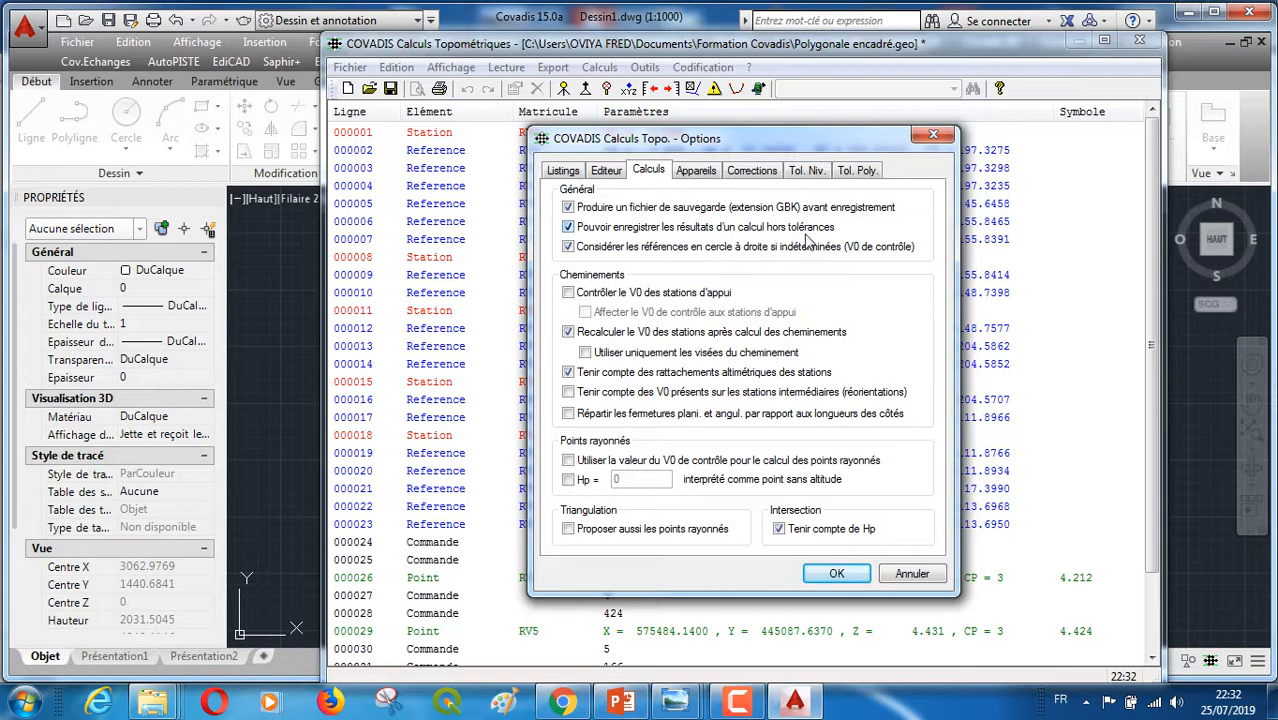
{"action": "left_click", "coordinate": [569, 228]}
{"action": "left_click", "coordinate": [568, 293]}
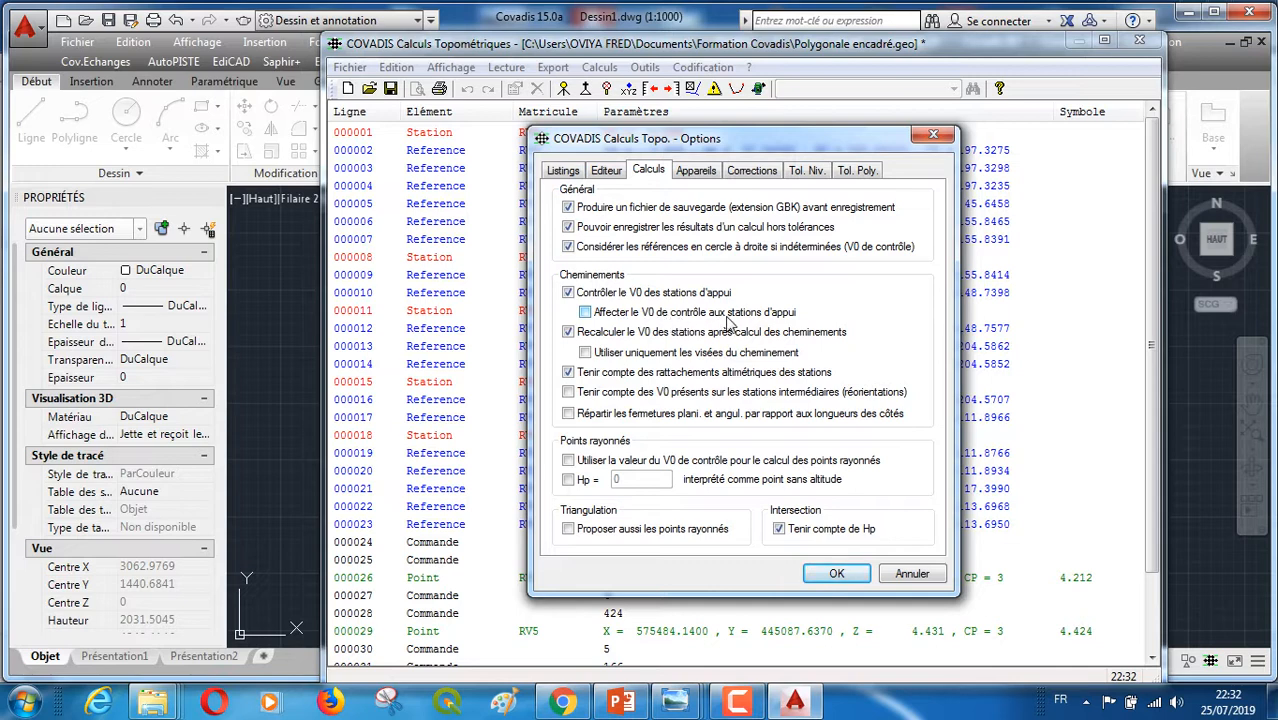
{"action": "left_click", "coordinate": [568, 372]}
{"action": "left_click", "coordinate": [570, 418]}
{"action": "left_click", "coordinate": [607, 174]}
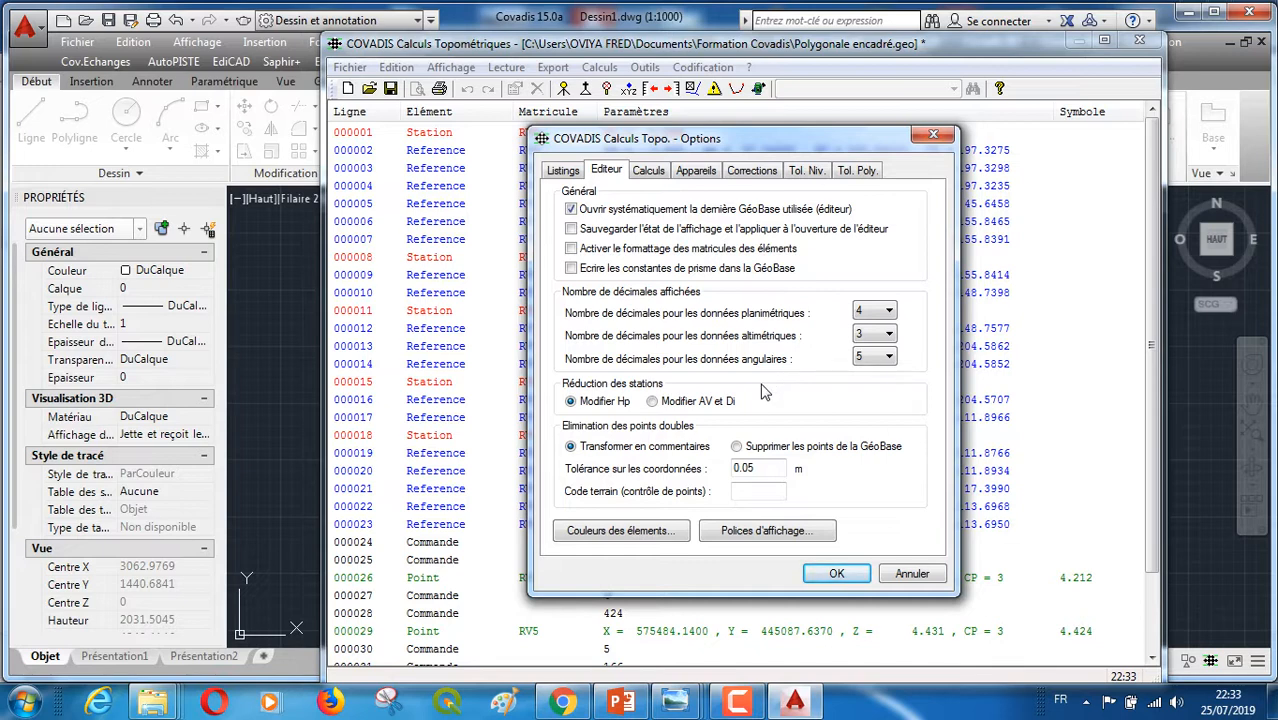
{"action": "left_click", "coordinate": [567, 175]}
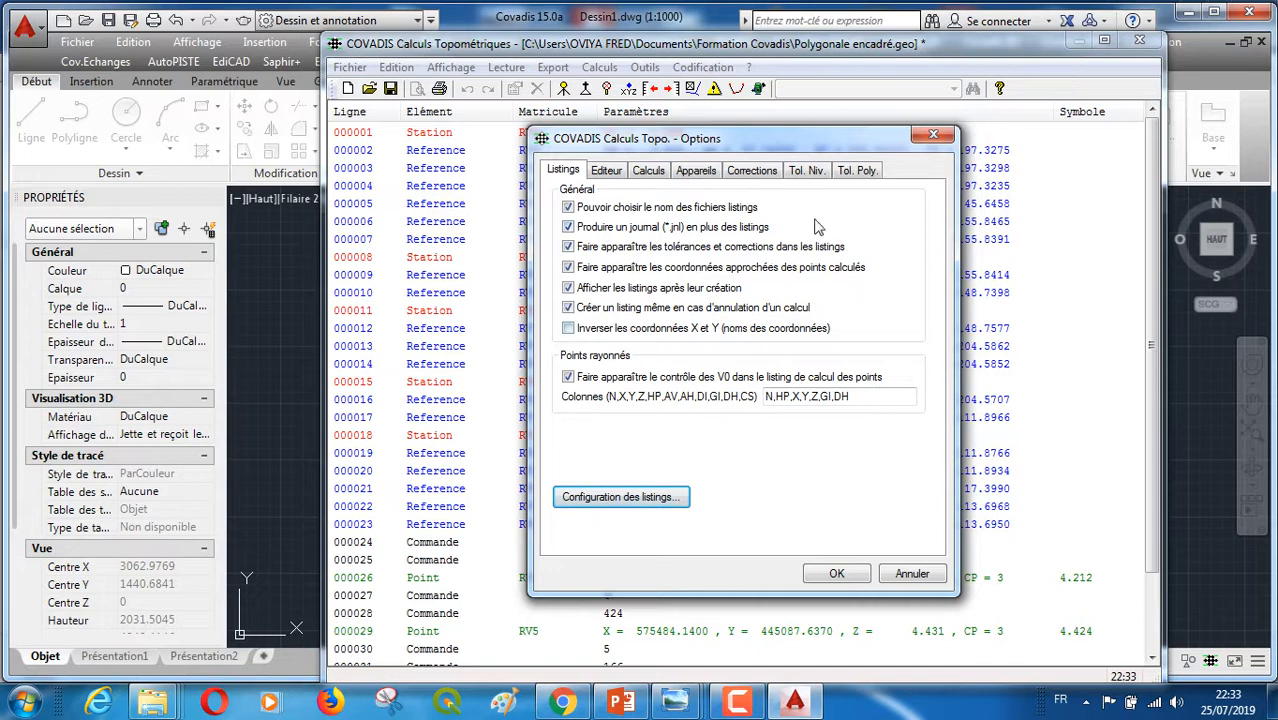
{"action": "left_click", "coordinate": [842, 573]}
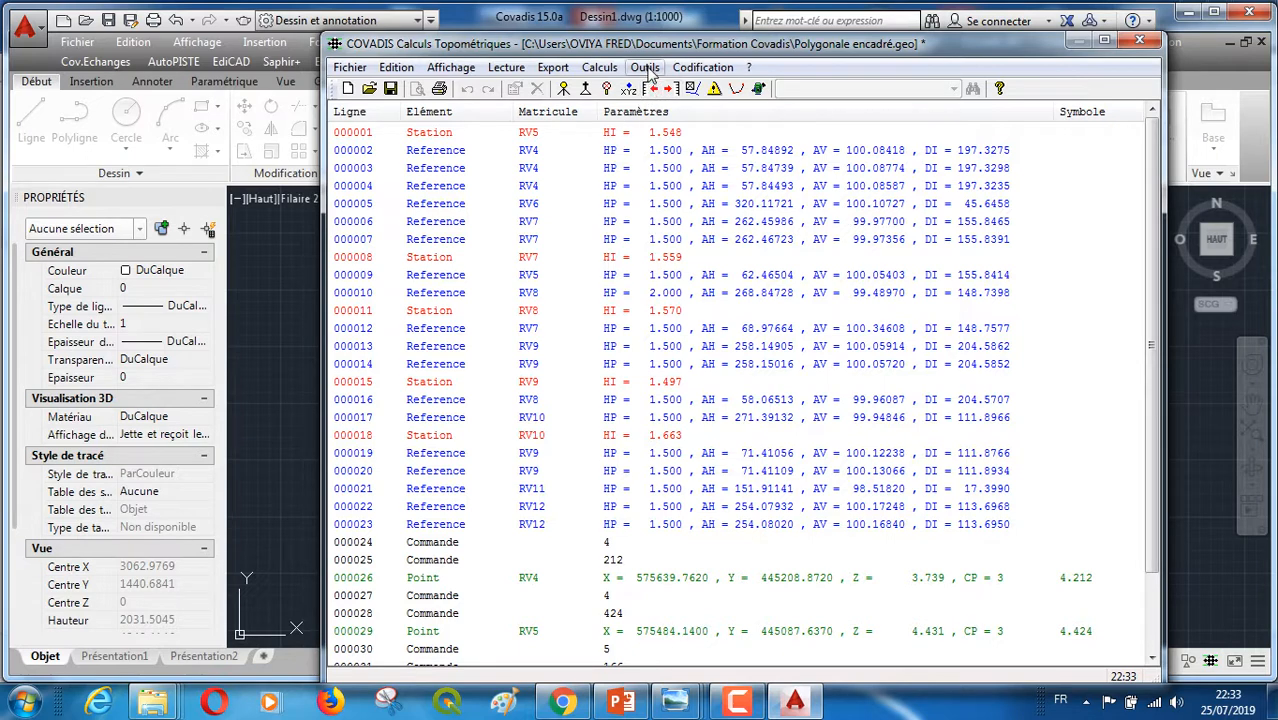
- Open the polygonal traverse calculation and look over its traverse definition and selection lists
{"action": "left_click", "coordinate": [605, 68]}
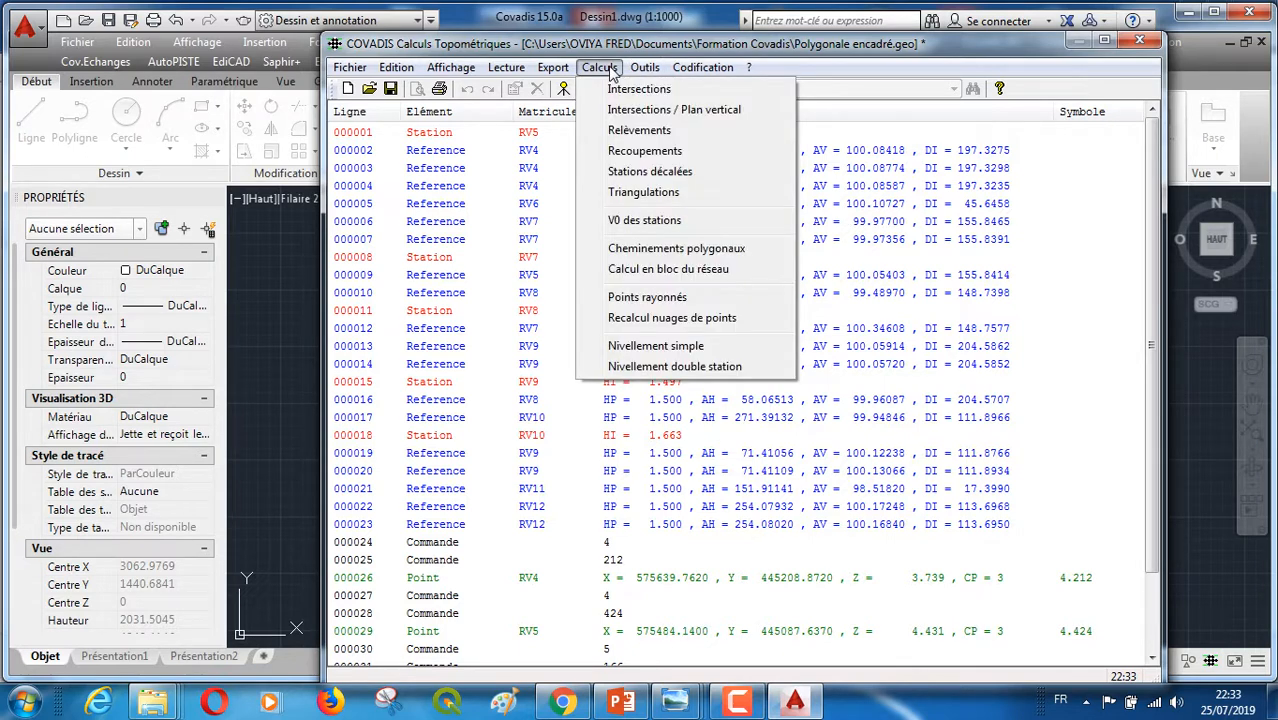
{"action": "left_click", "coordinate": [660, 257]}
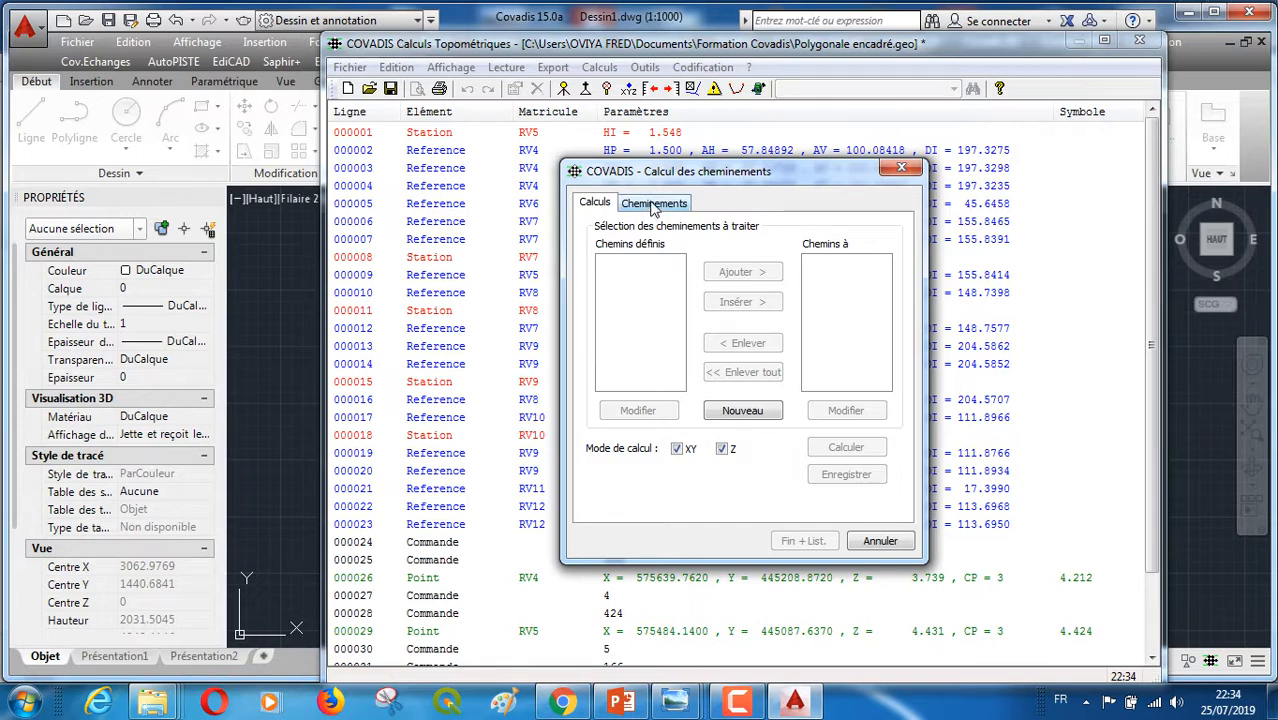
{"action": "left_click", "coordinate": [655, 205]}
{"action": "left_click", "coordinate": [678, 253]}
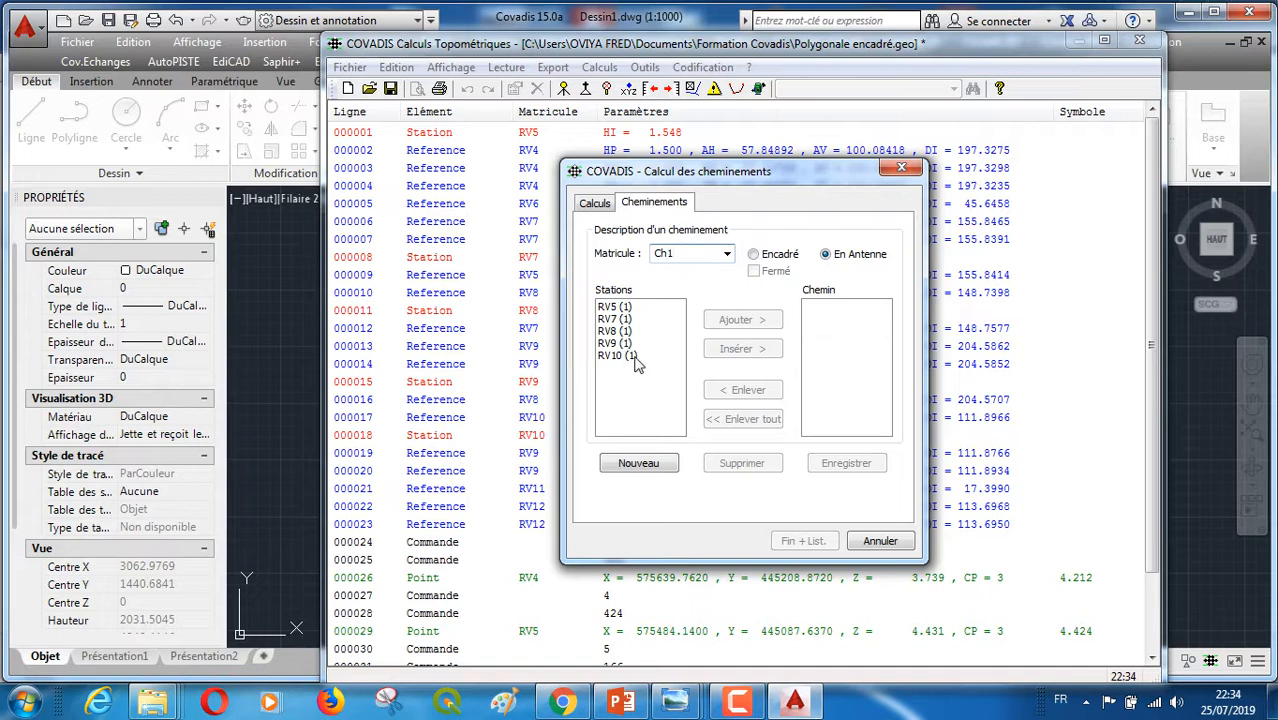
{"action": "left_click", "coordinate": [598, 203]}
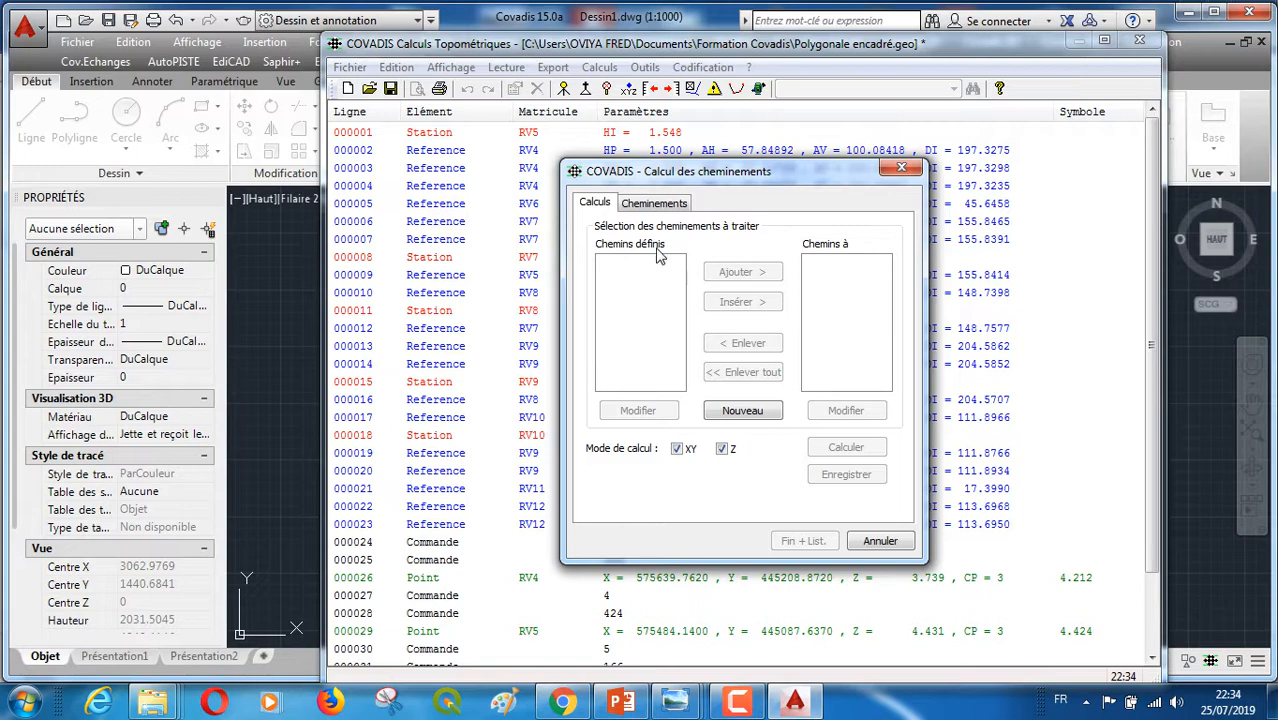
- Try to define an Encadré traverse Ch1 through stations RV5, RV7, RV8, RV9 and RV10
{"action": "left_click", "coordinate": [655, 203]}
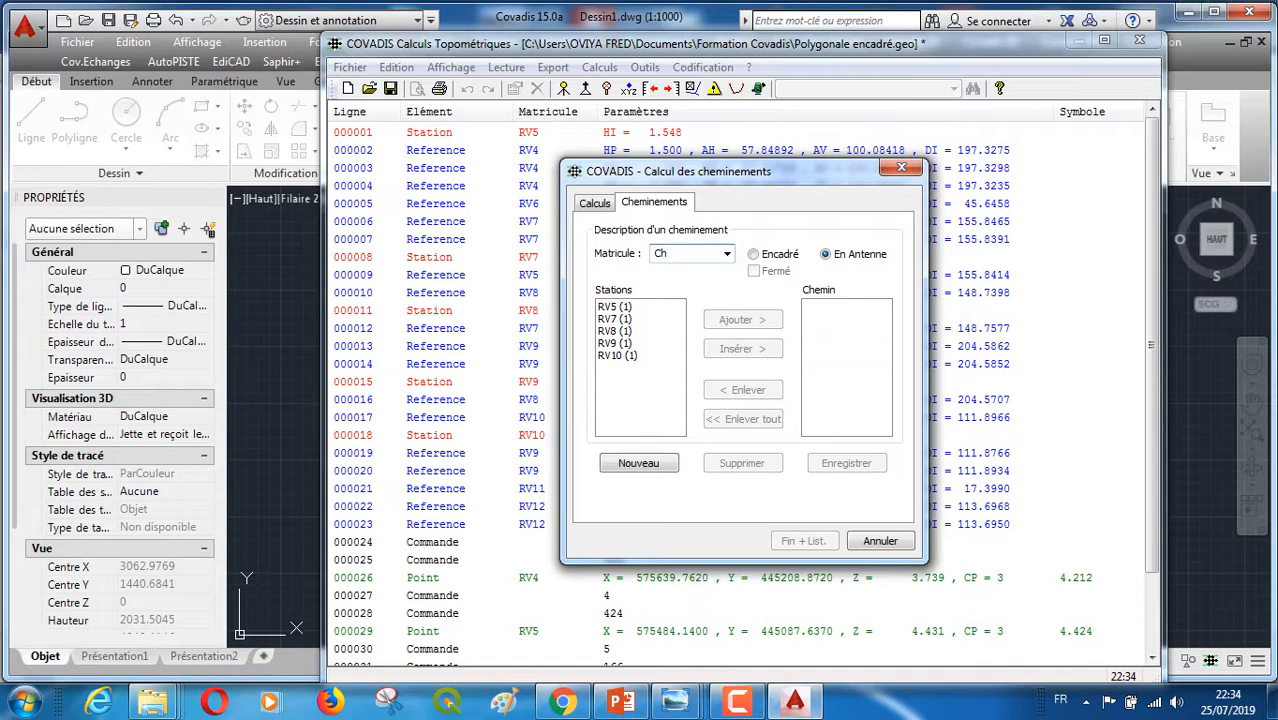
{"action": "type", "text": "1"}
{"action": "left_click", "coordinate": [752, 254]}
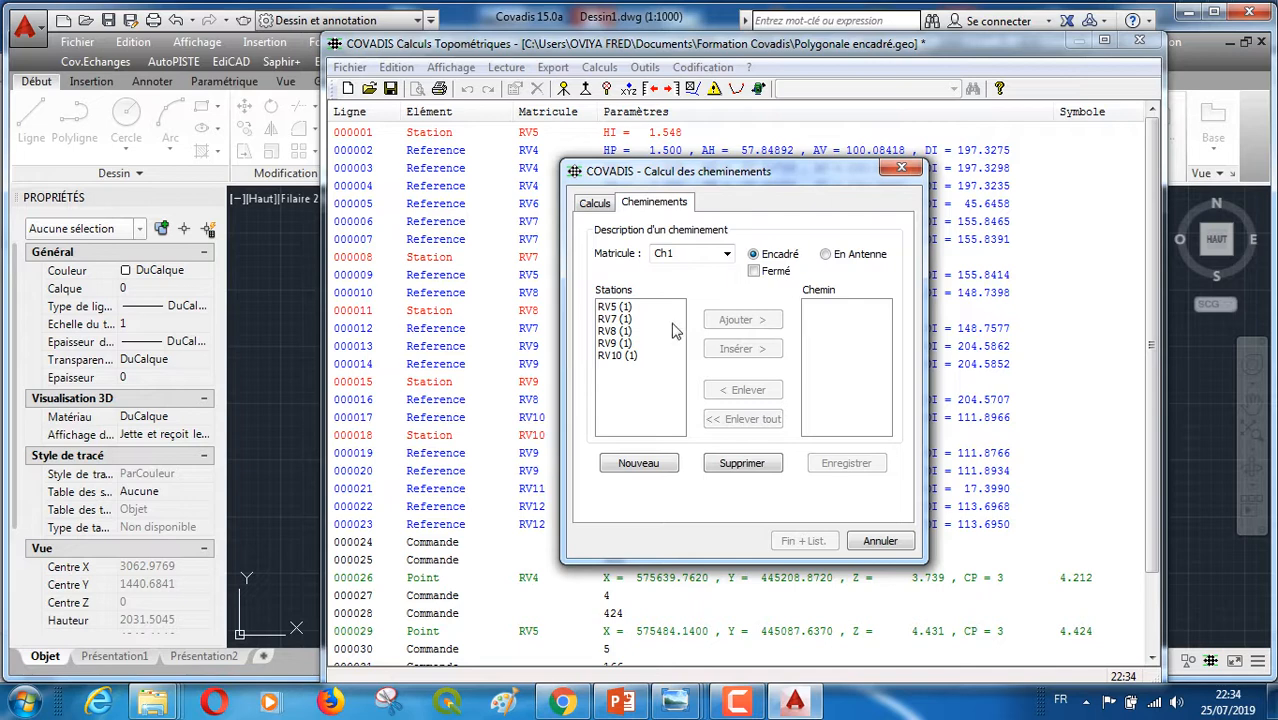
{"action": "left_click", "coordinate": [616, 307]}
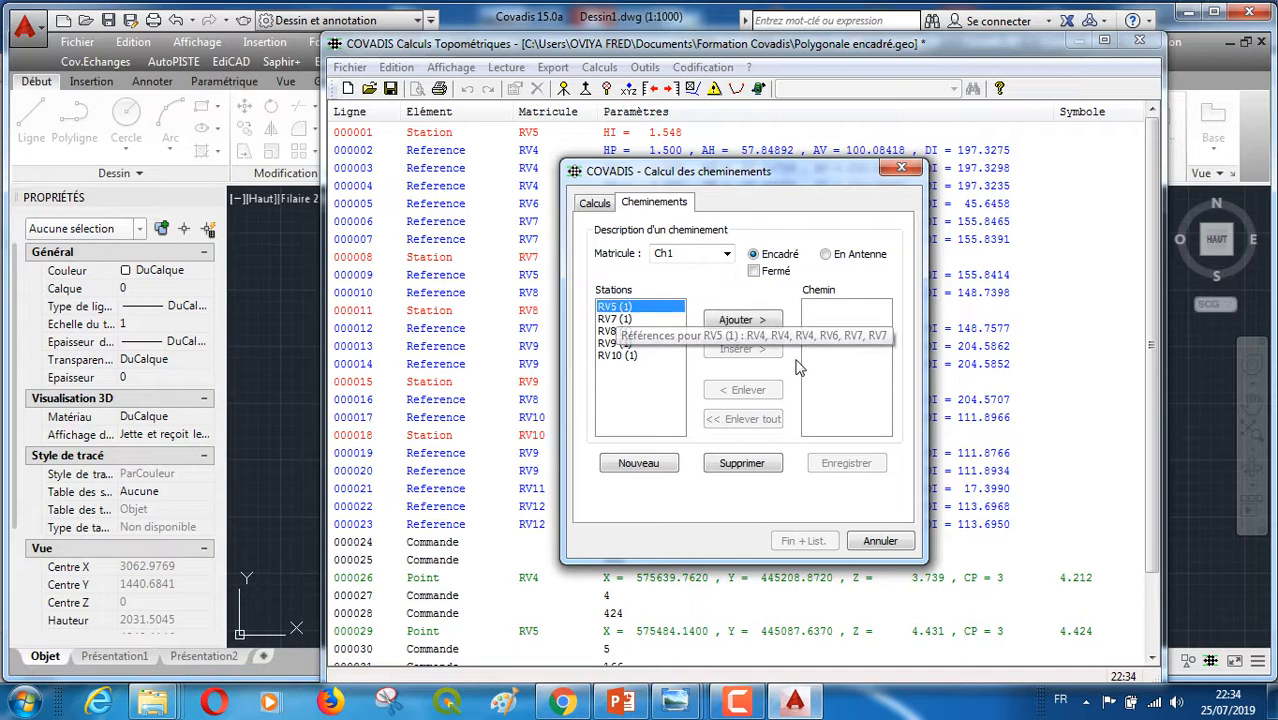
{"action": "left_click", "coordinate": [745, 322]}
{"action": "left_click", "coordinate": [752, 328]}
{"action": "left_click", "coordinate": [755, 326]}
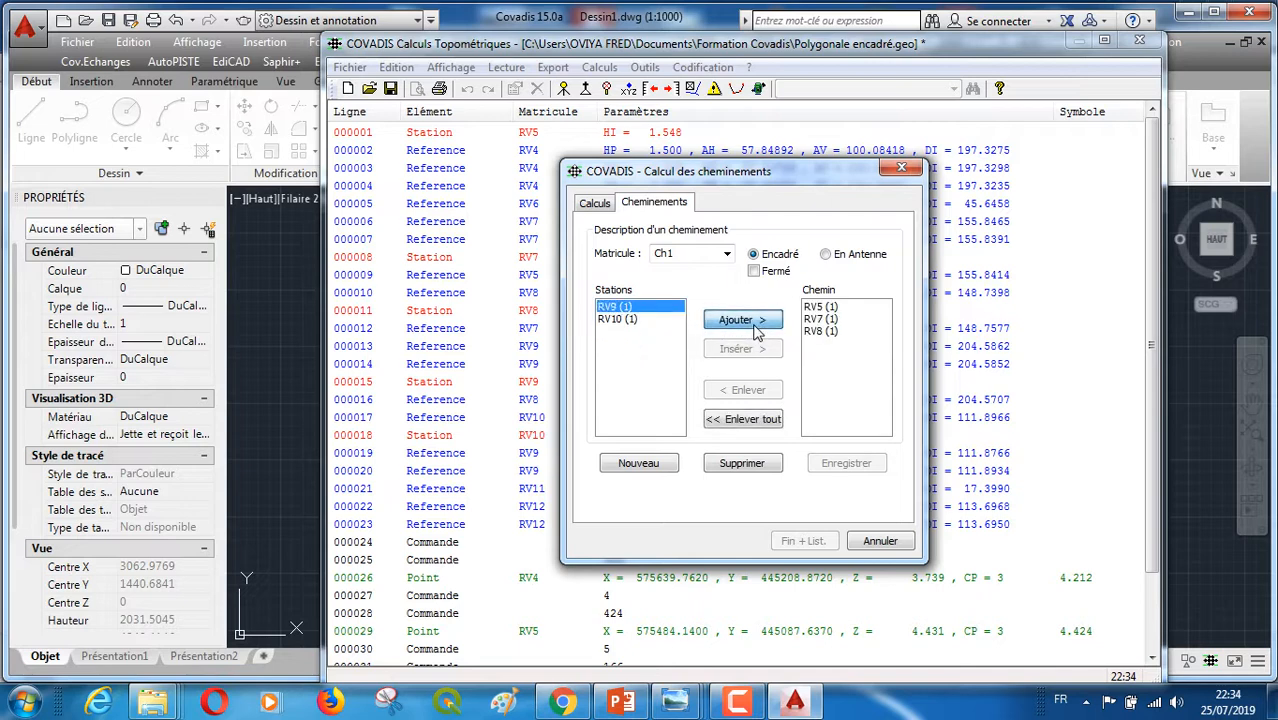
{"action": "left_click", "coordinate": [755, 326]}
{"action": "left_click", "coordinate": [755, 326]}
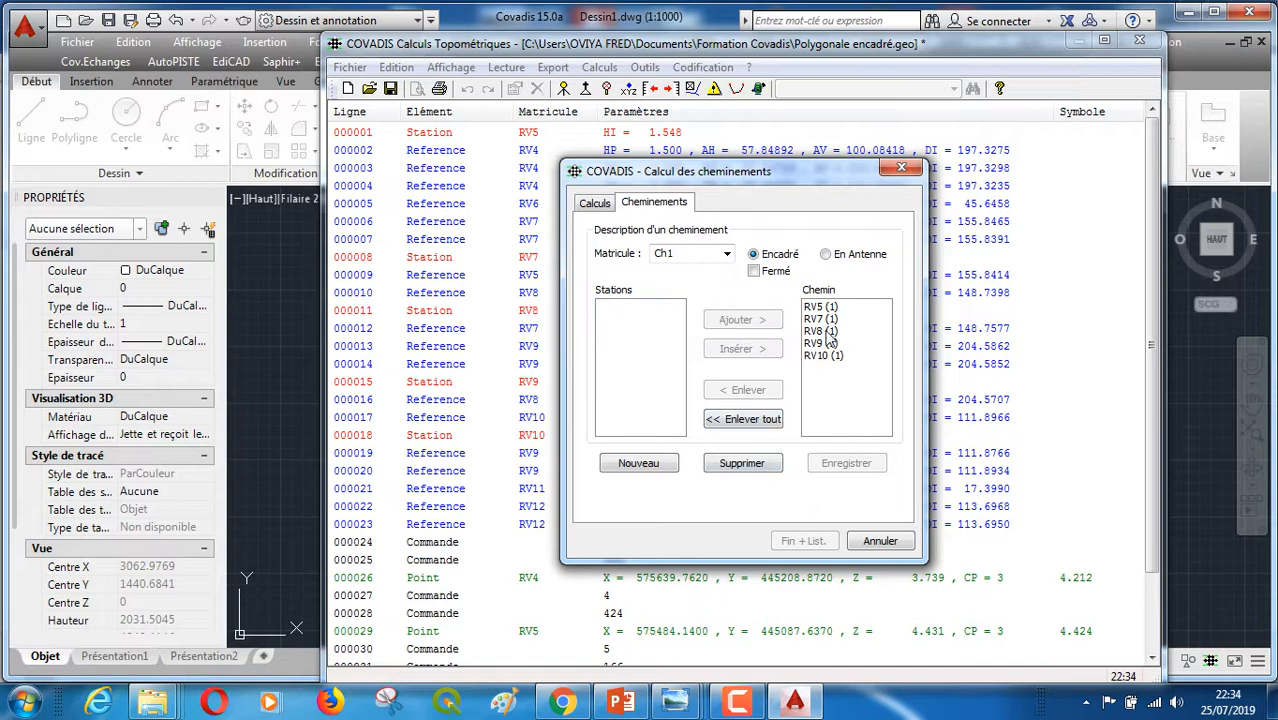
- Check the references of the stations in the path, including RV8 and RV10, and look at the list of defined traverses
{"action": "left_click", "coordinate": [822, 357]}
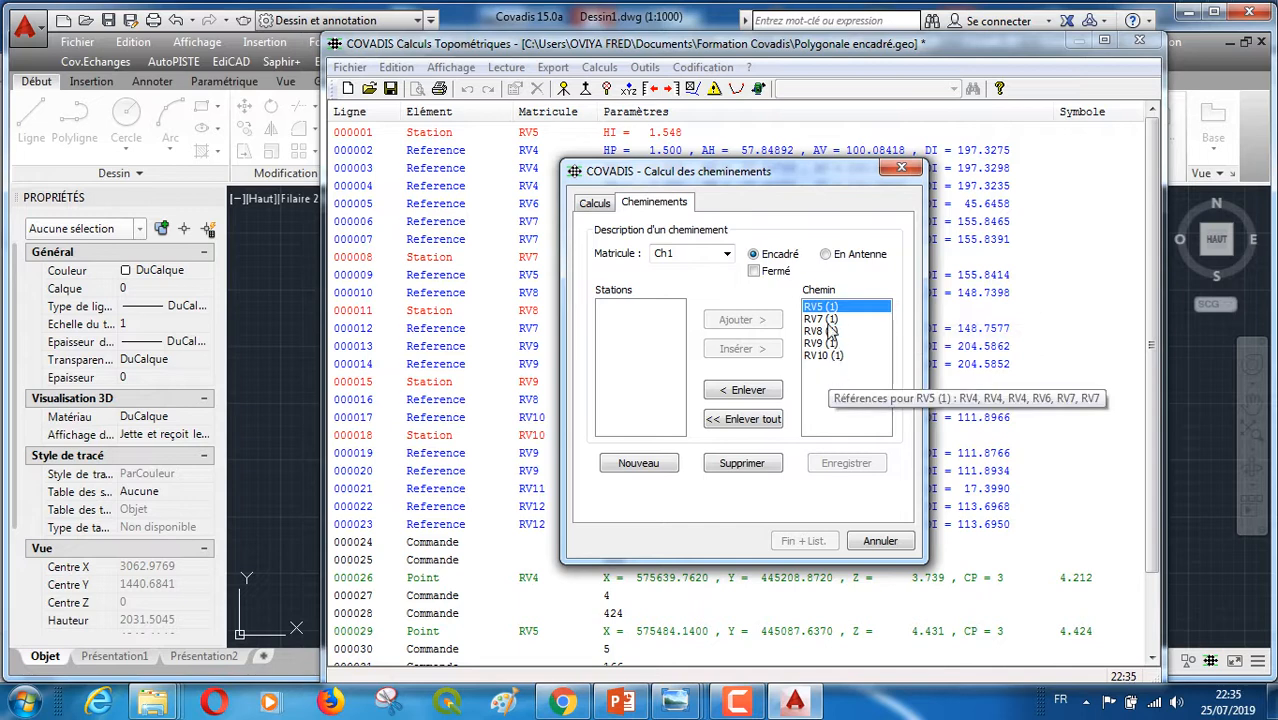
{"action": "left_click", "coordinate": [828, 331]}
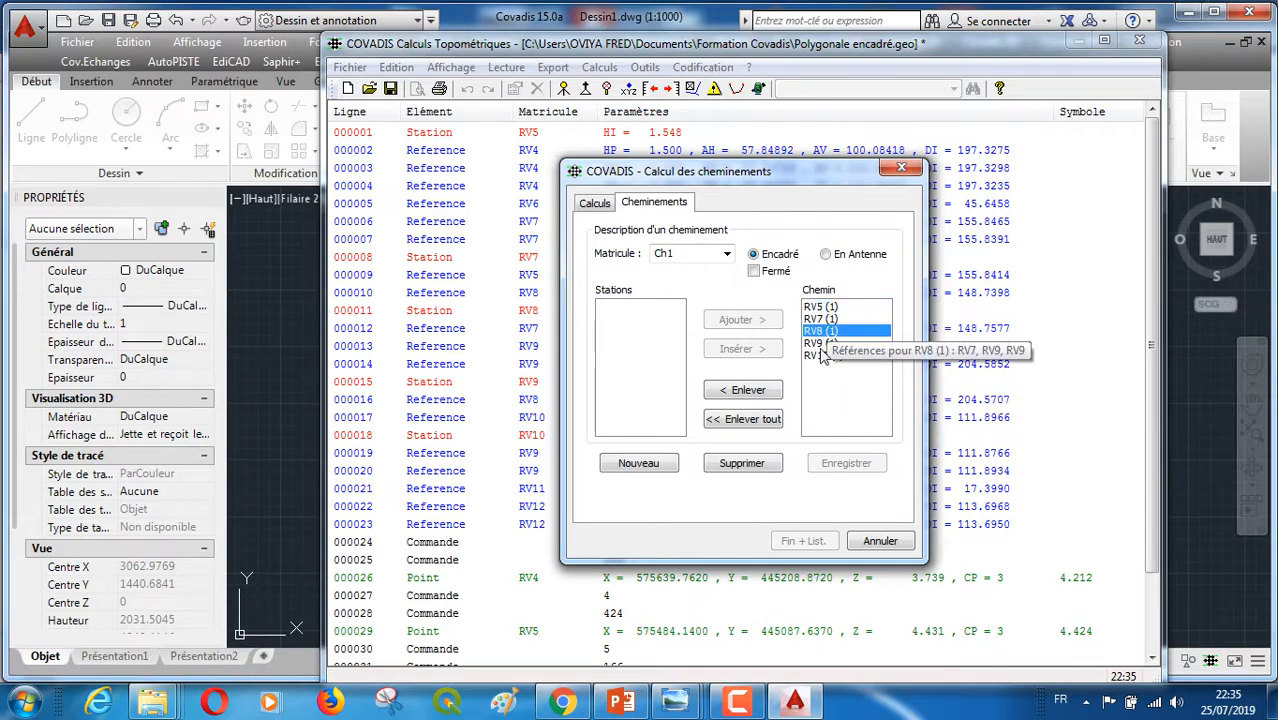
{"action": "left_click", "coordinate": [821, 356]}
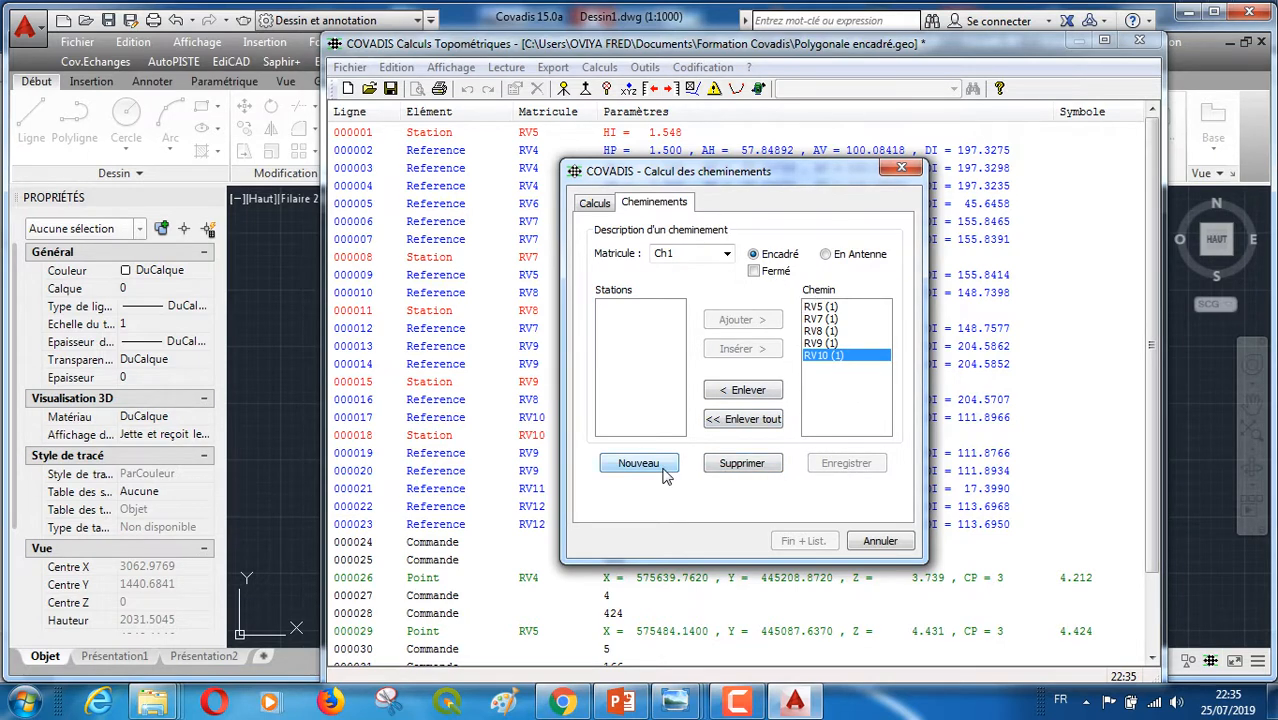
{"action": "left_click", "coordinate": [596, 204]}
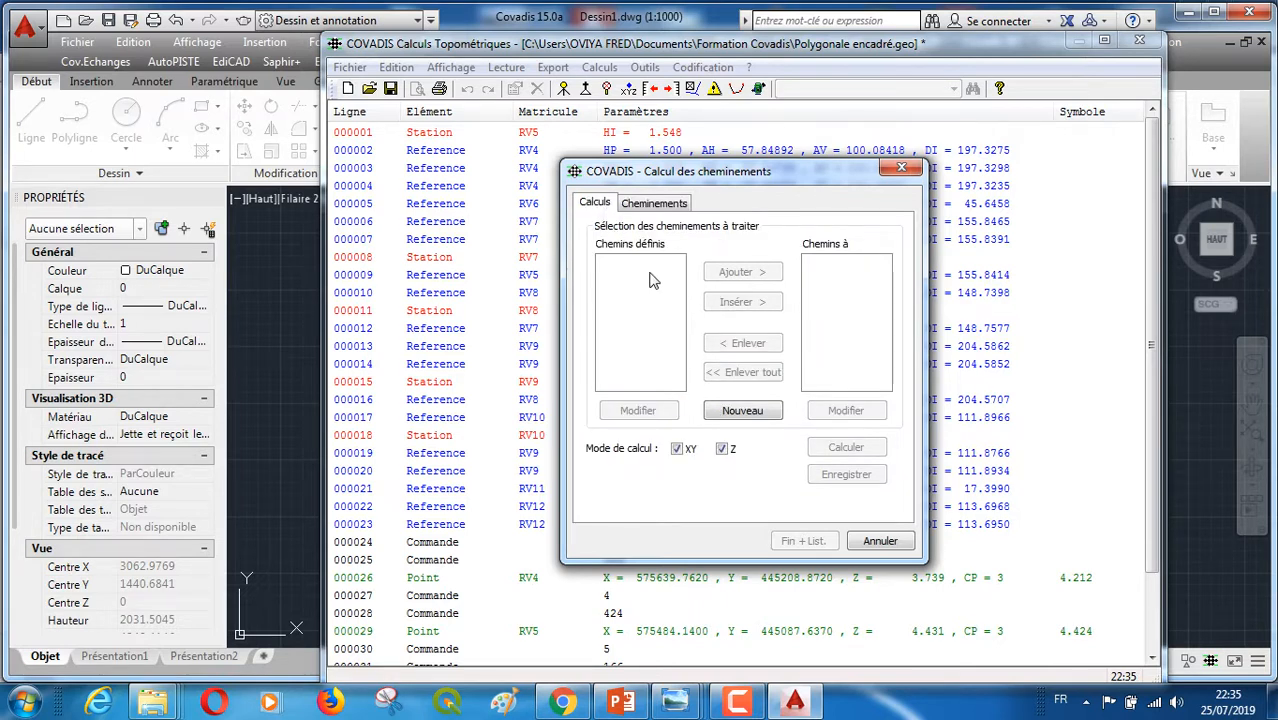
- Create a new traverse Ch1 through stations RV5, RV7, RV8, RV9 and RV10 and set its type to Encadré
{"action": "left_click", "coordinate": [667, 206]}
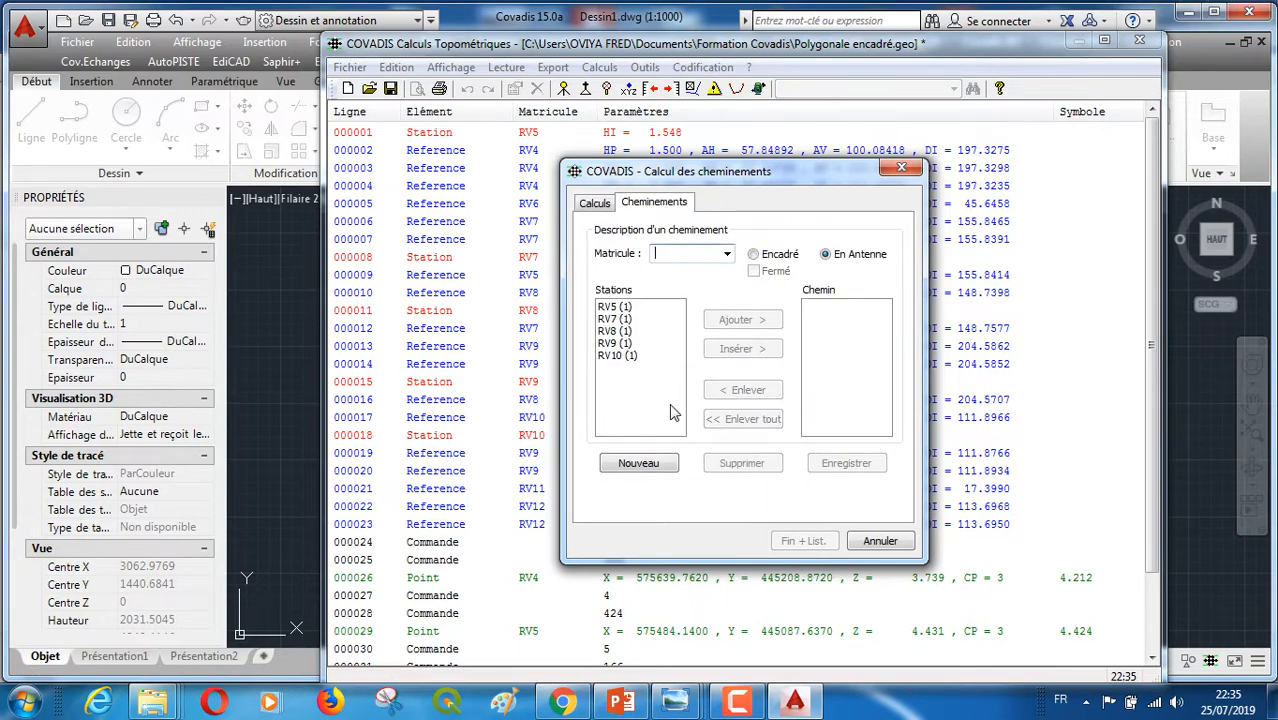
{"action": "left_click", "coordinate": [655, 462]}
{"action": "type", "text": "Ch1"}
{"action": "left_click", "coordinate": [645, 308]}
{"action": "left_click", "coordinate": [739, 322]}
{"action": "left_click", "coordinate": [739, 322]}
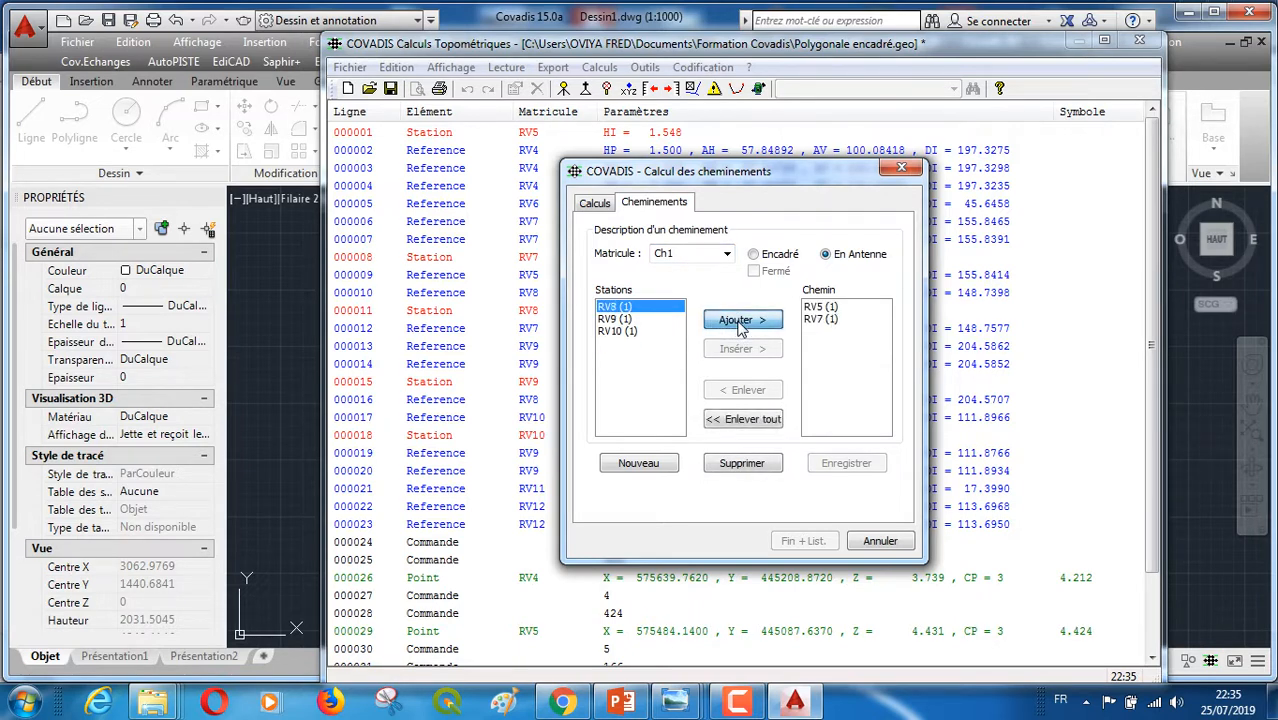
{"action": "left_click", "coordinate": [739, 322]}
{"action": "left_click", "coordinate": [739, 322]}
{"action": "left_click", "coordinate": [739, 322]}
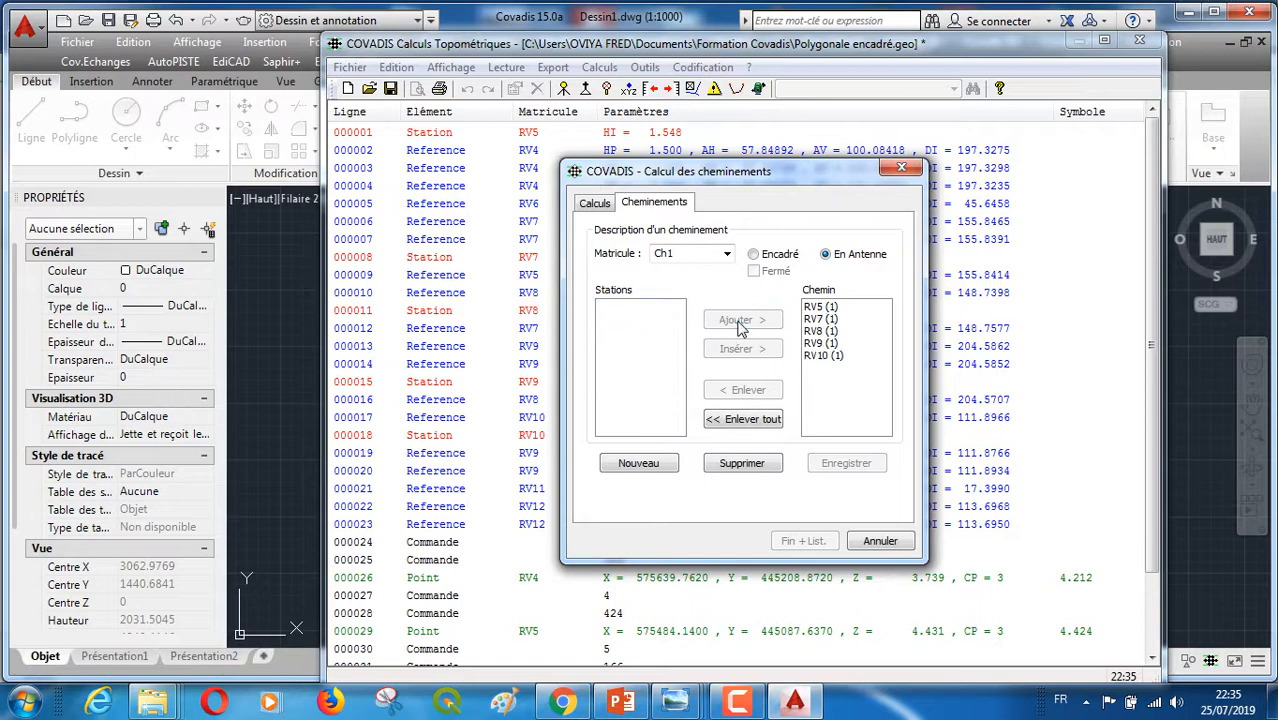
{"action": "left_click", "coordinate": [753, 255]}
{"action": "left_click", "coordinate": [824, 357]}
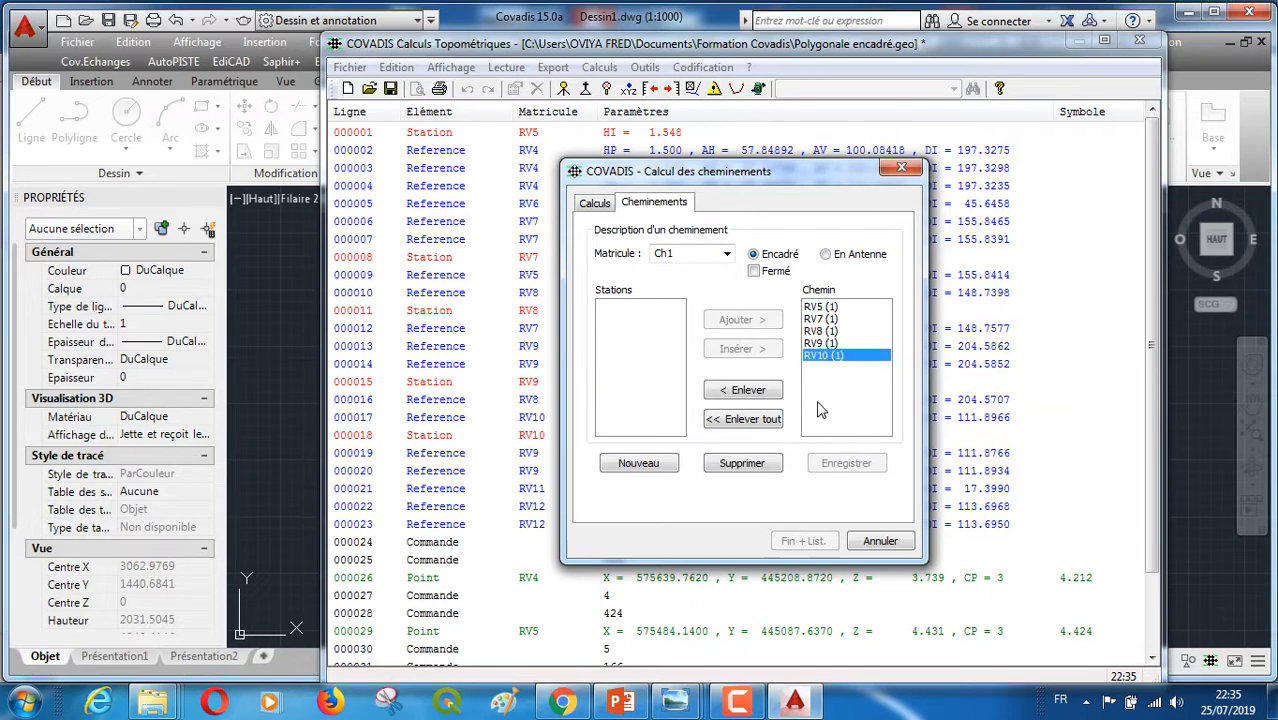
{"action": "left_click", "coordinate": [820, 319]}
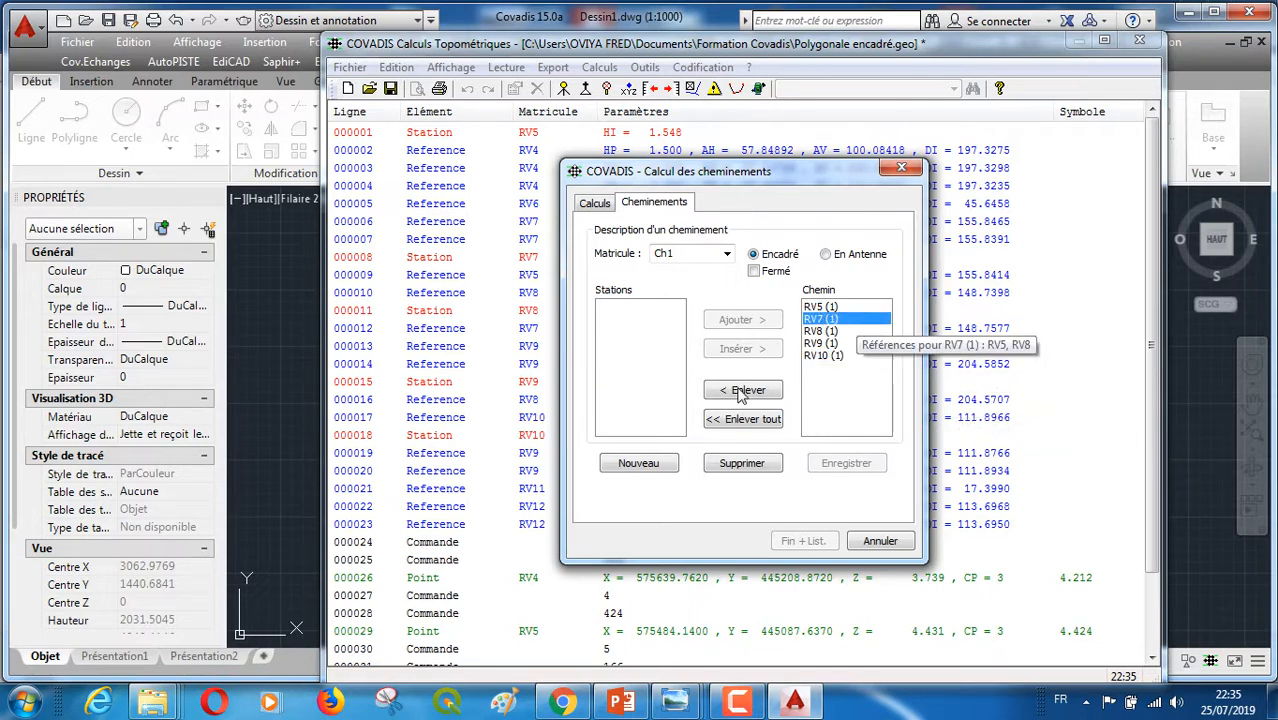
- Change the traverse's identifier to Chemin1 and save the traverse definition
{"action": "left_click", "coordinate": [636, 466]}
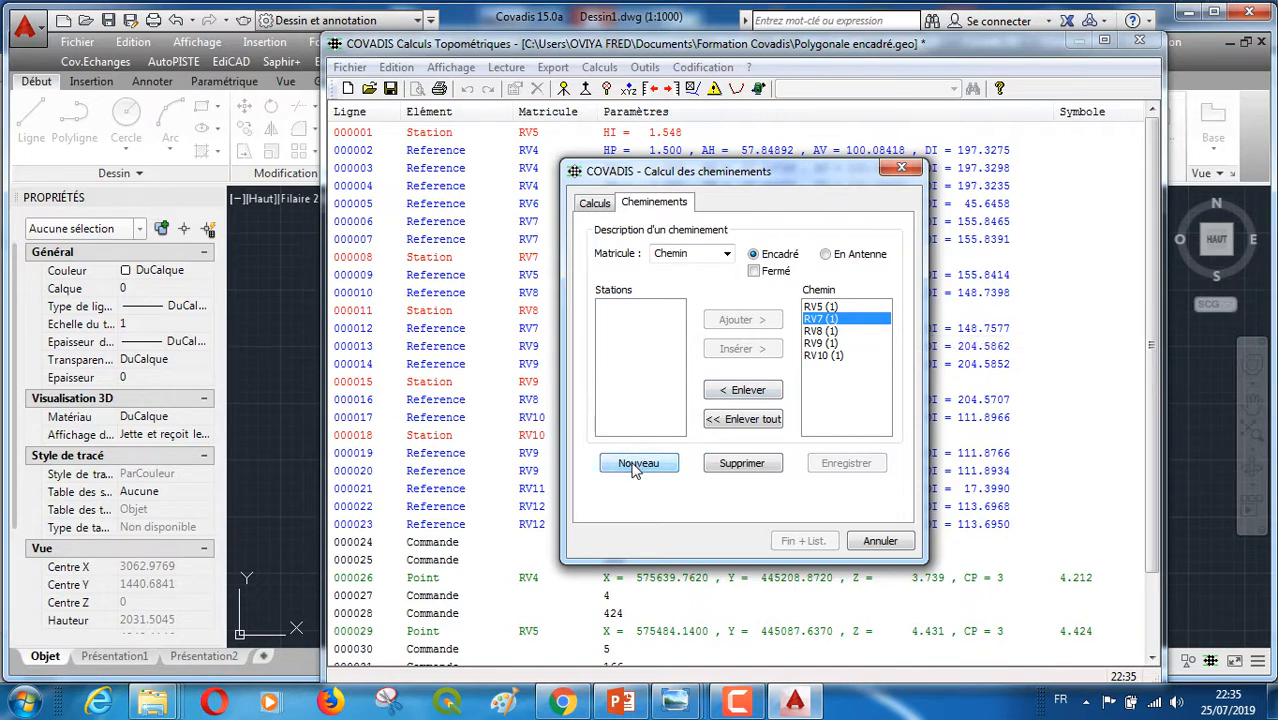
{"action": "double_click", "coordinate": [692, 254]}
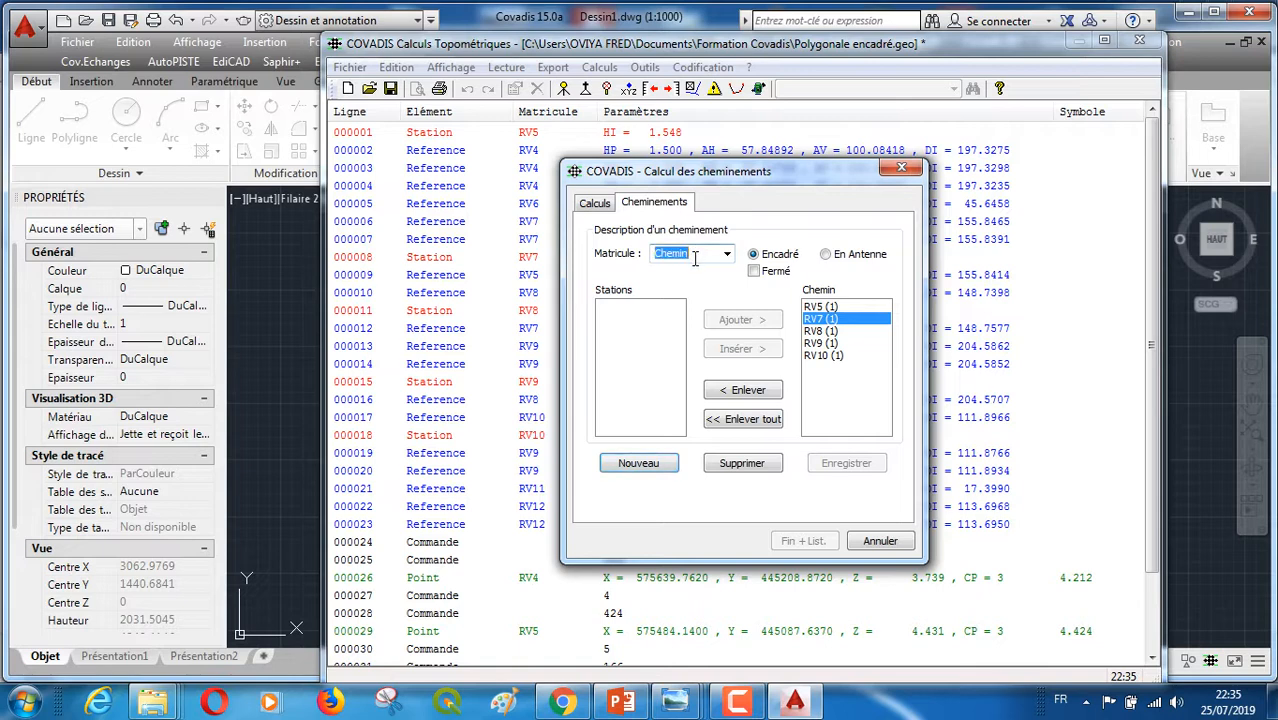
{"action": "left_click", "coordinate": [695, 258]}
{"action": "type", "text": "1"}
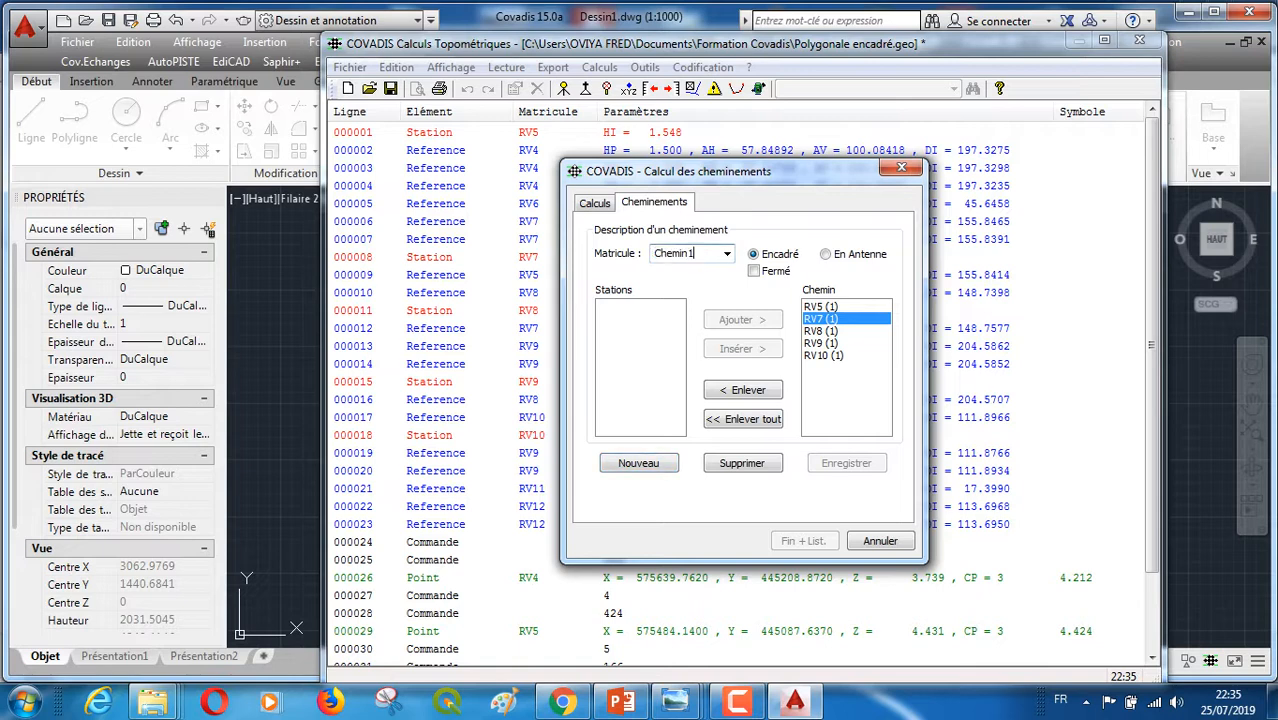
{"action": "key", "text": "Return"}
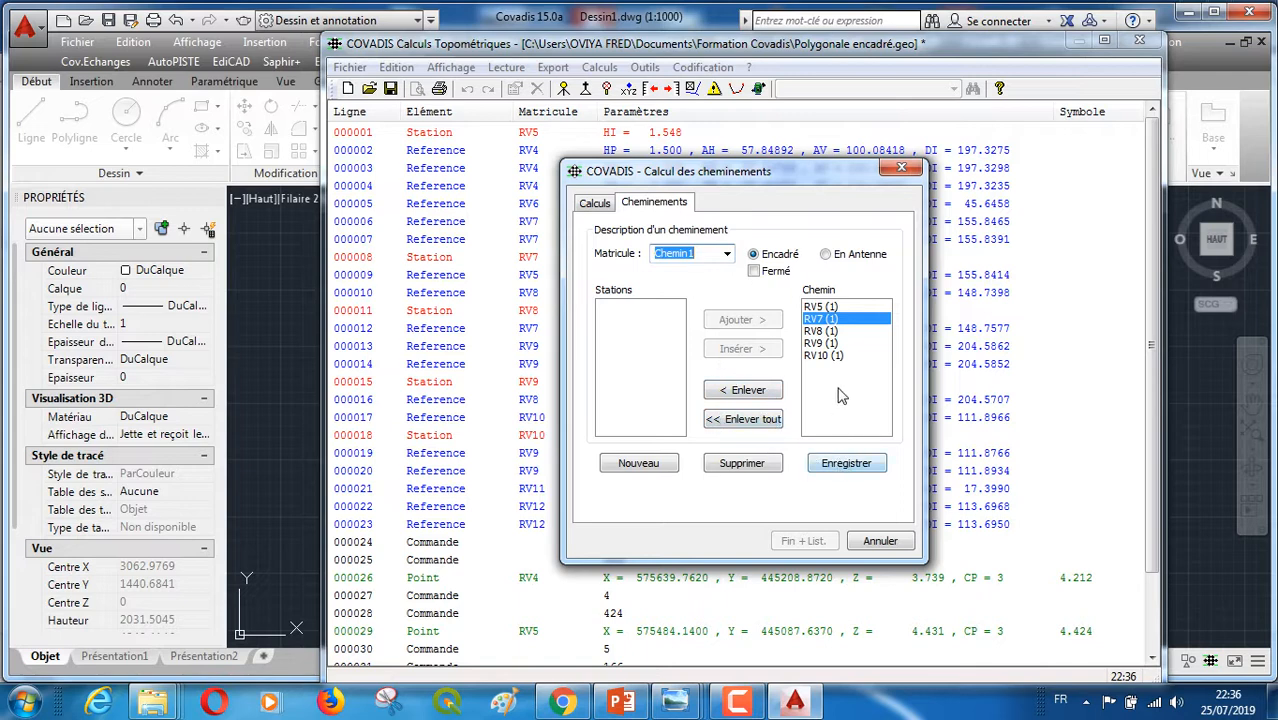
{"action": "left_click", "coordinate": [846, 464]}
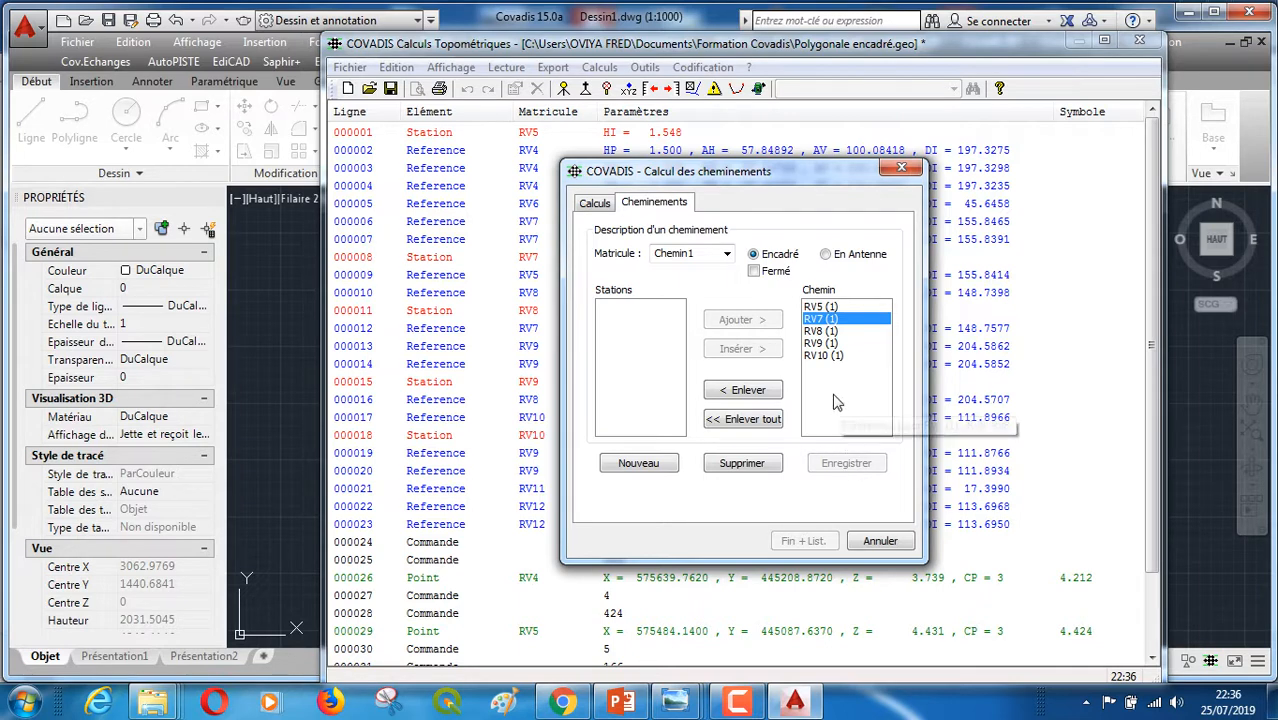
- Add Chemin1 to the traverses to process and calculate it, accepting the V0 tolerance warning for station RV5
{"action": "left_click", "coordinate": [596, 203]}
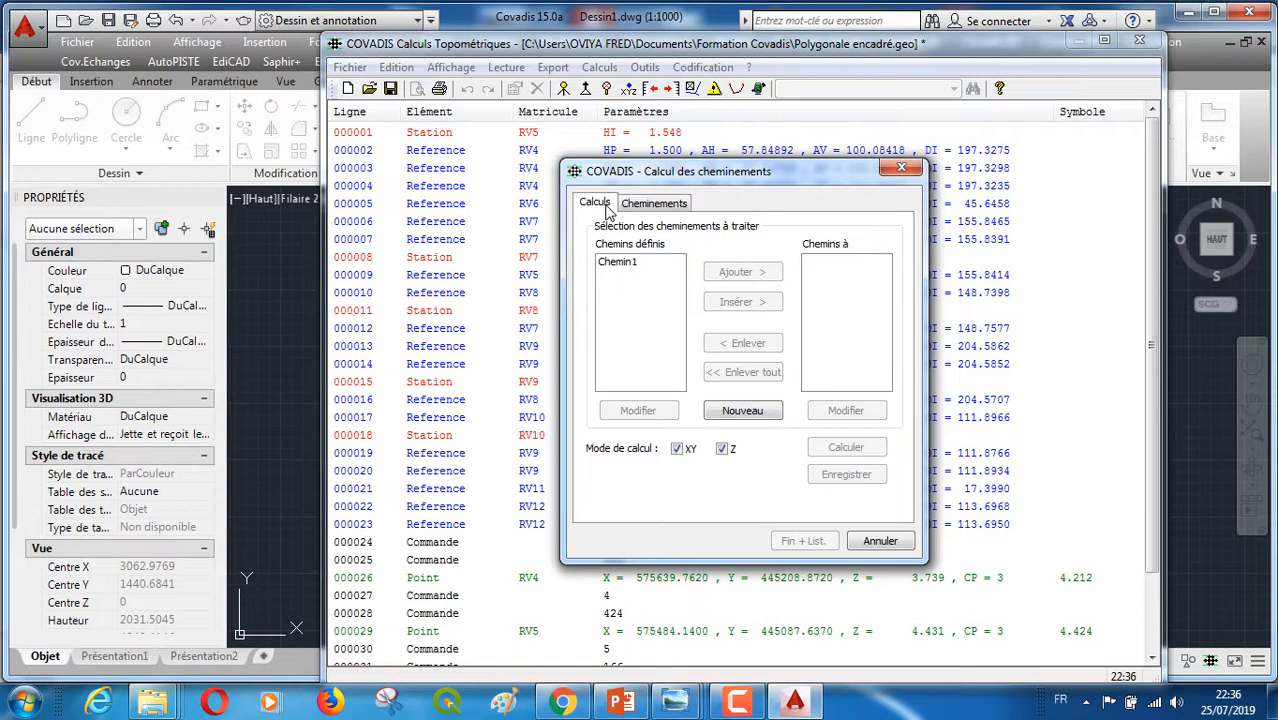
{"action": "left_click", "coordinate": [617, 263]}
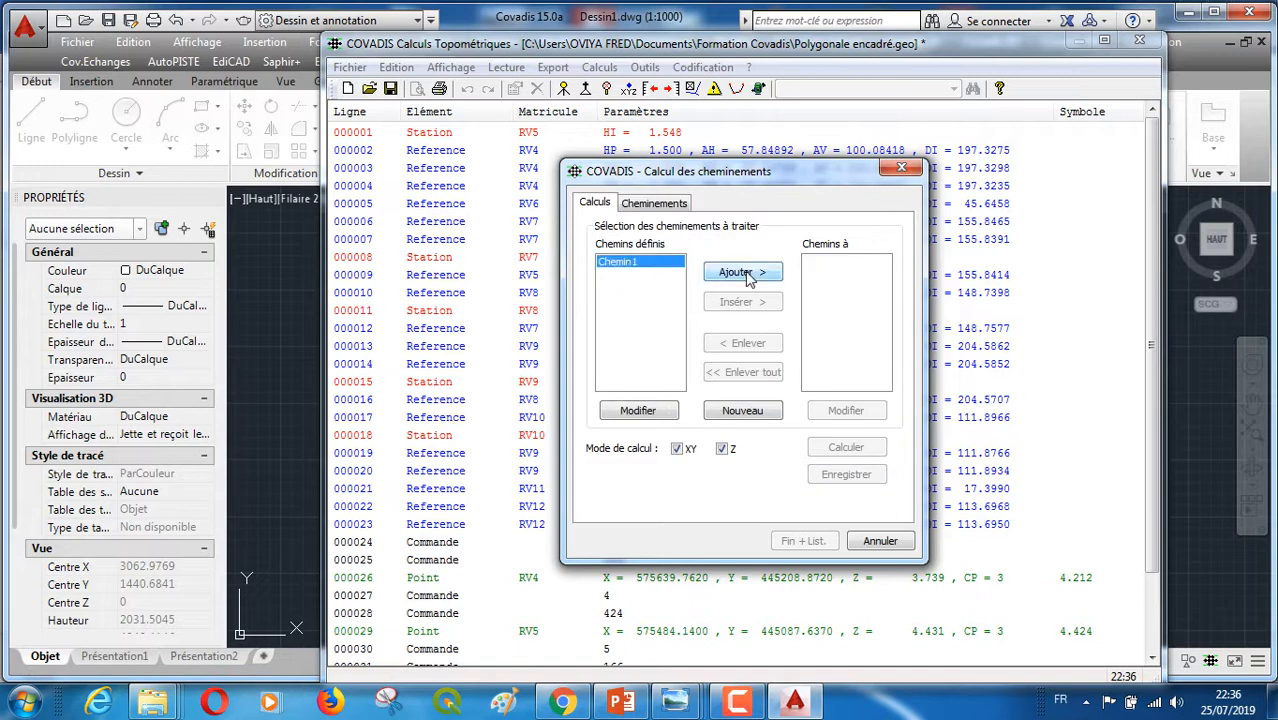
{"action": "left_click", "coordinate": [744, 273]}
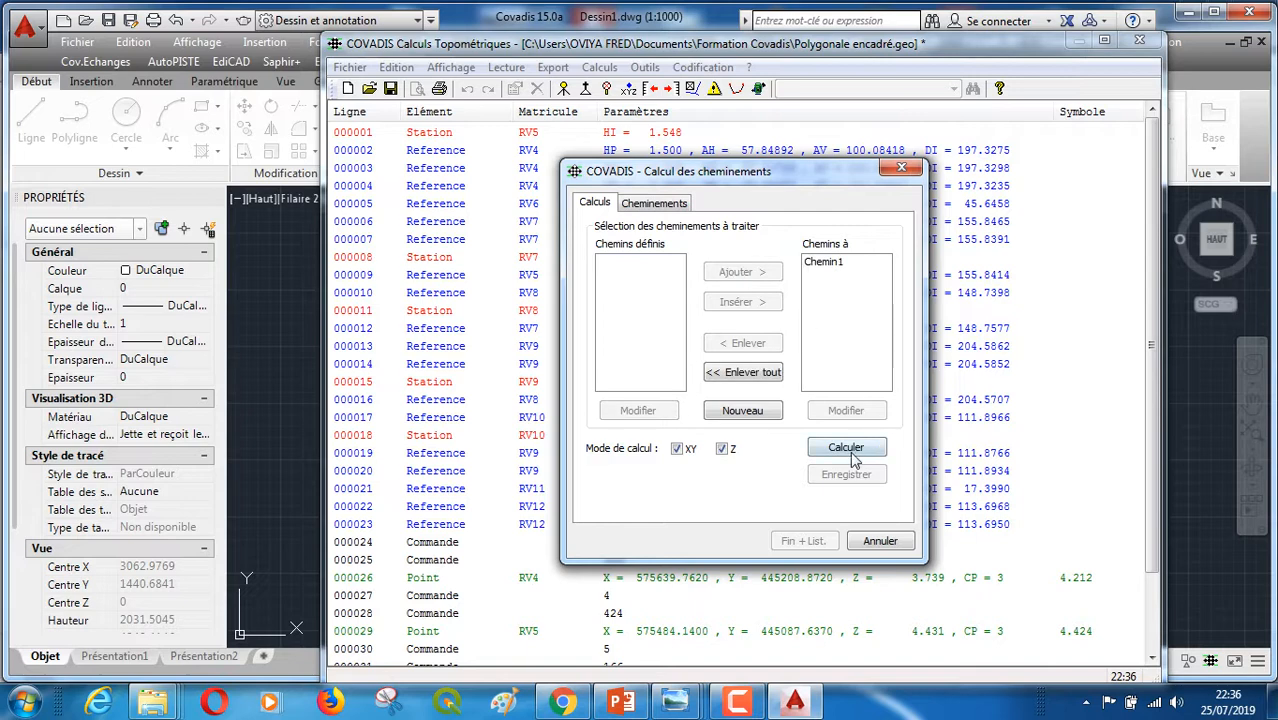
{"action": "left_click", "coordinate": [846, 448]}
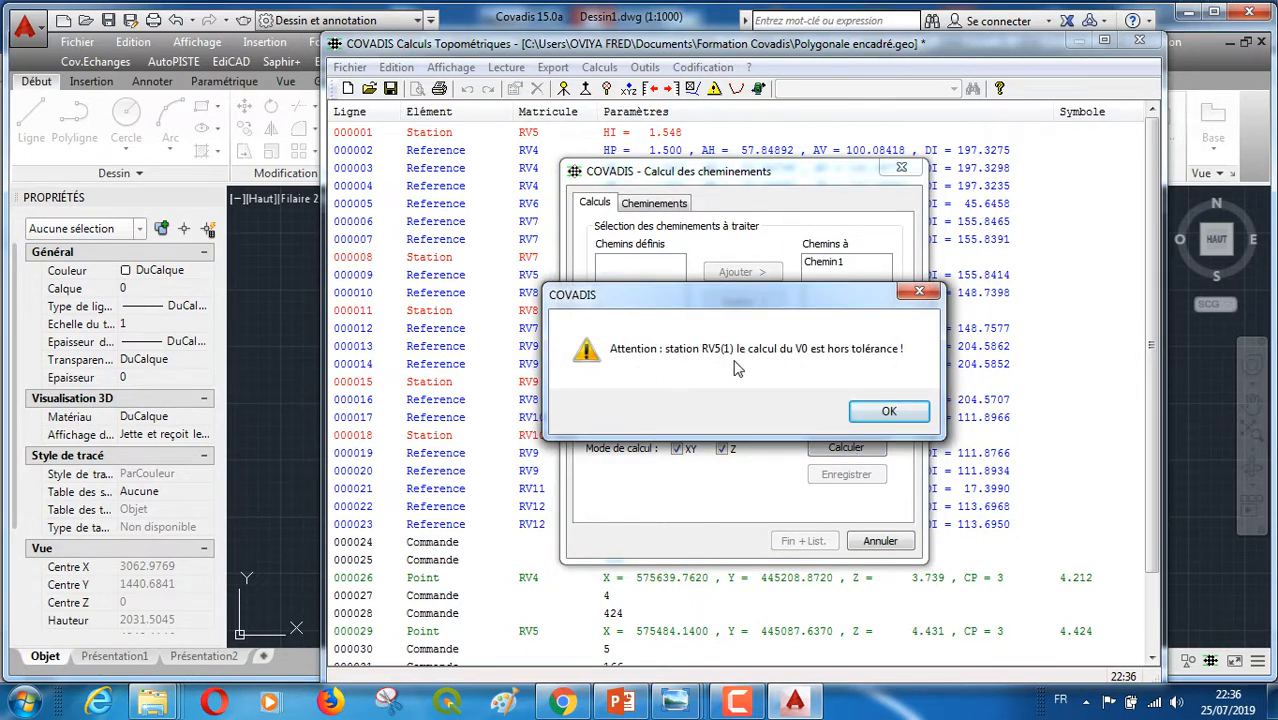
{"action": "left_click", "coordinate": [889, 413]}
{"action": "left_click", "coordinate": [889, 448]}
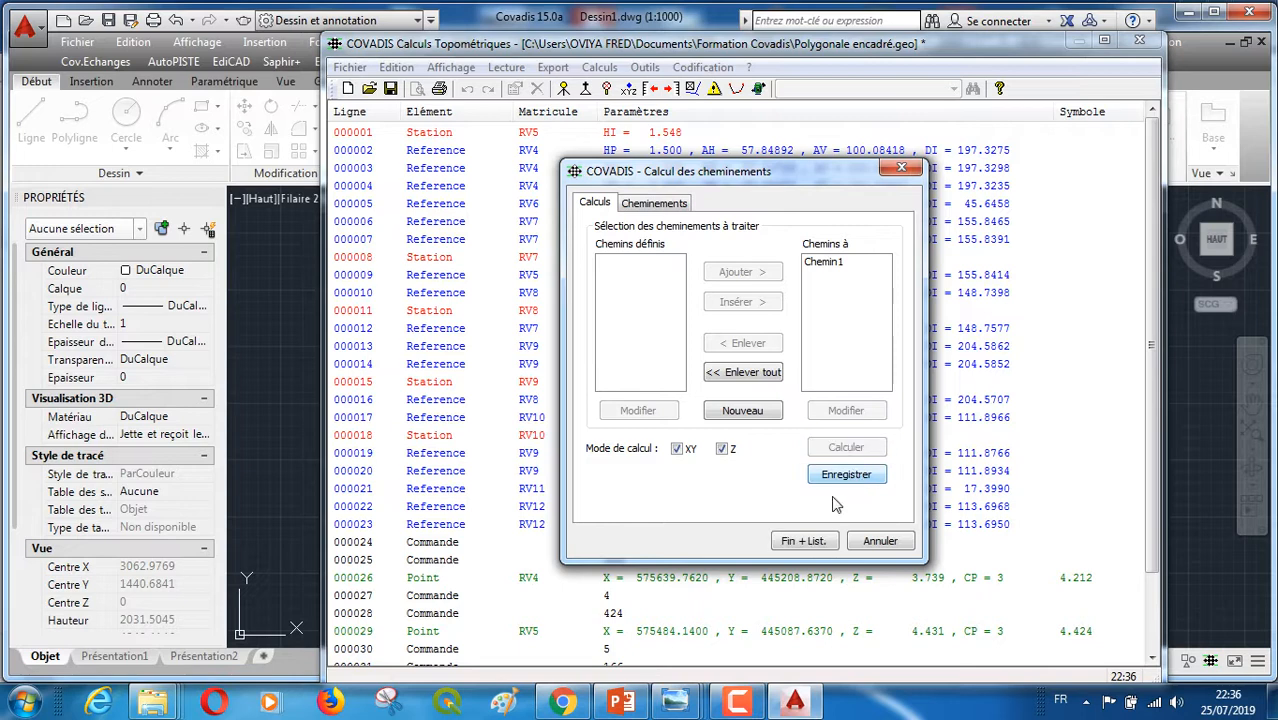
- Finish the traverse calculation and save its listing as Polygonale encadré_ccp.rtf in the Formation Covadis folder
{"action": "left_click", "coordinate": [806, 545]}
{"action": "left_click", "coordinate": [773, 413]}
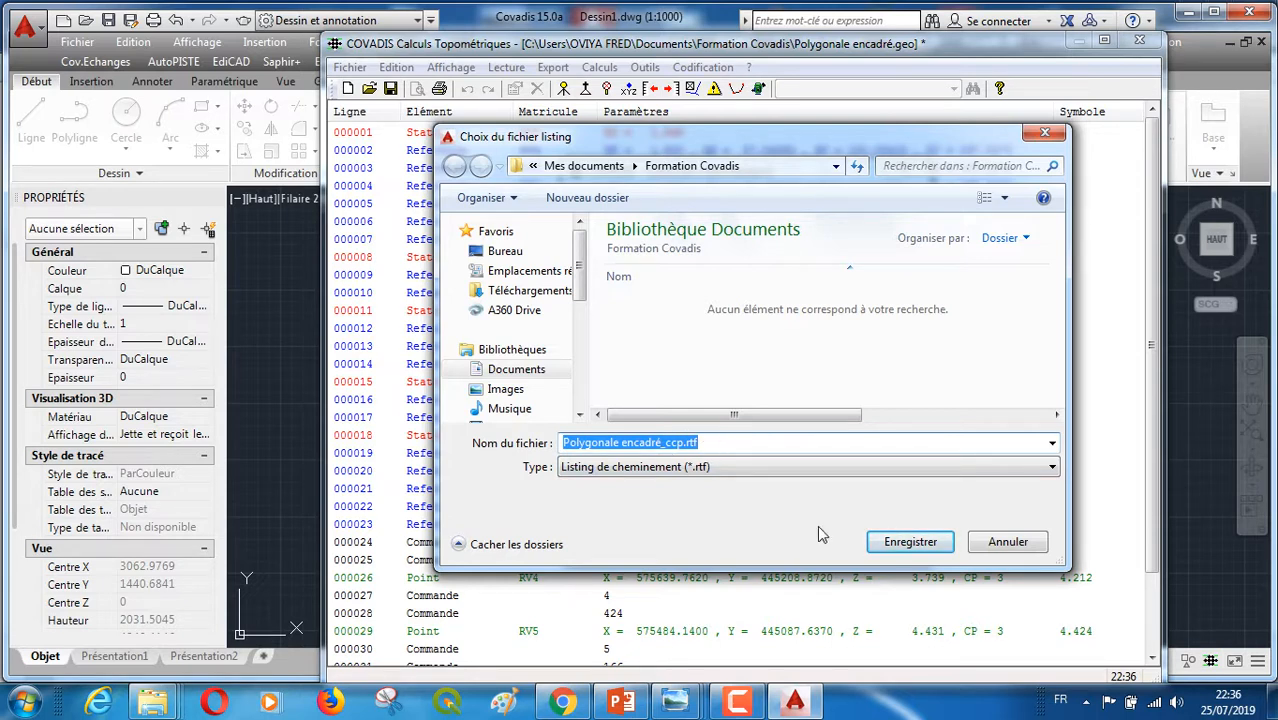
{"action": "left_click", "coordinate": [909, 542]}
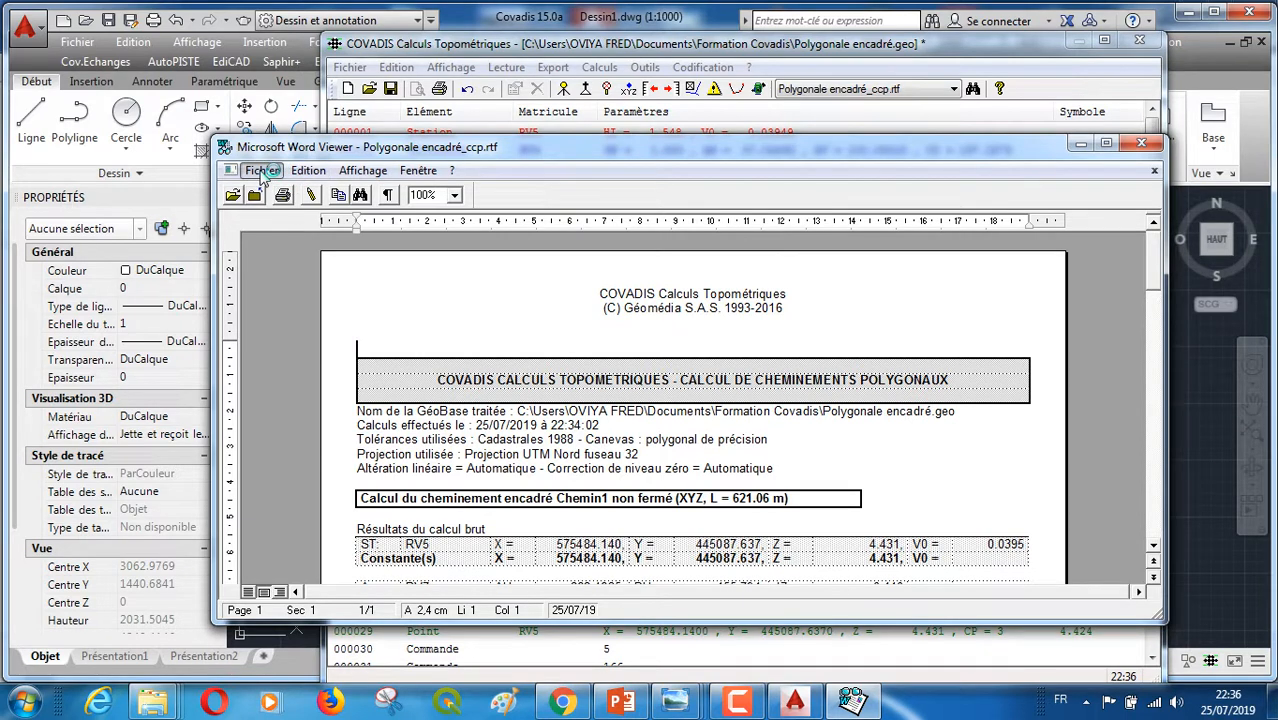
- Open the listing for editing in Word and review the raw results, final station coordinates, closures and tolerances
{"action": "left_click", "coordinate": [262, 172]}
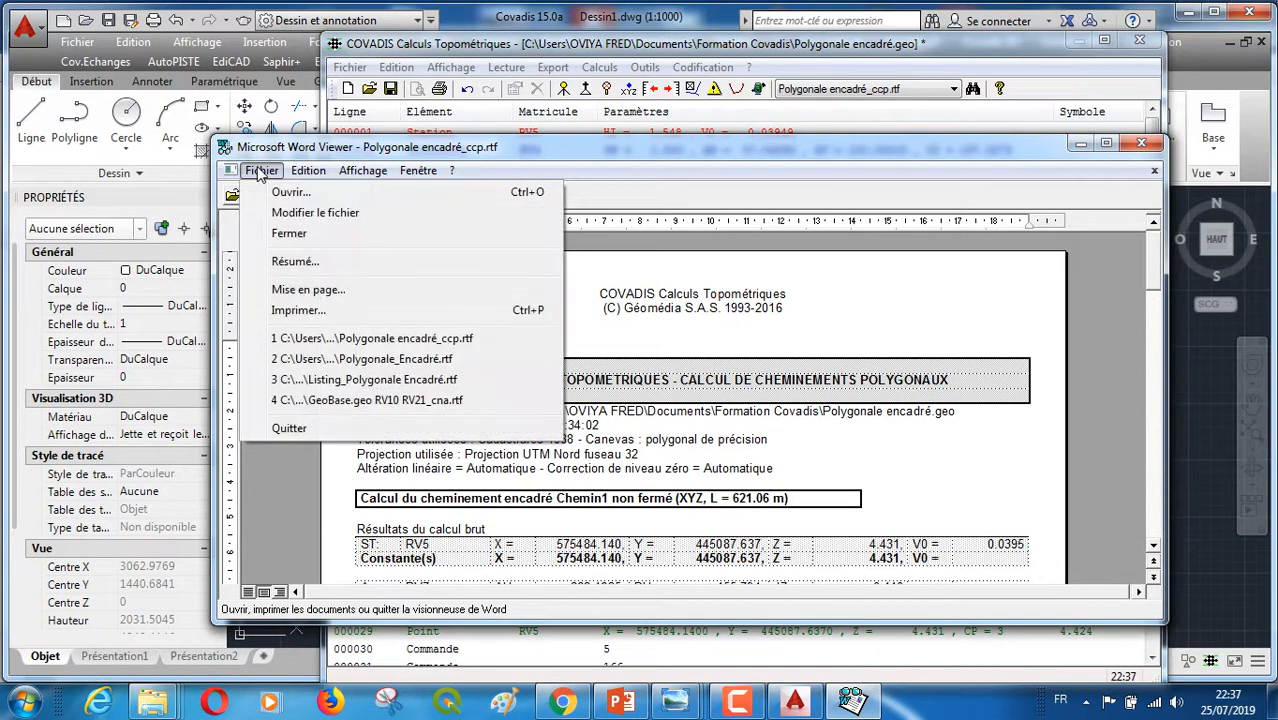
{"action": "left_click", "coordinate": [344, 213]}
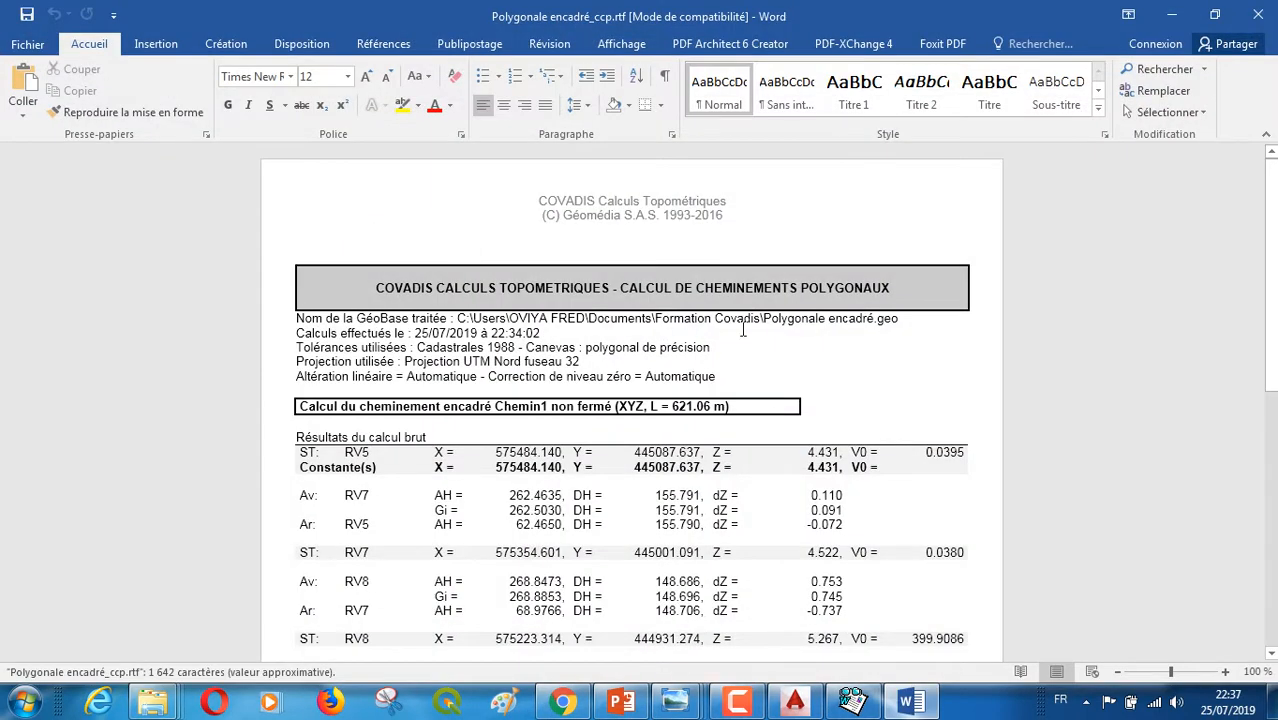
{"action": "scroll", "coordinate": [789, 366], "scroll_direction": "down", "scroll_amount": 8}
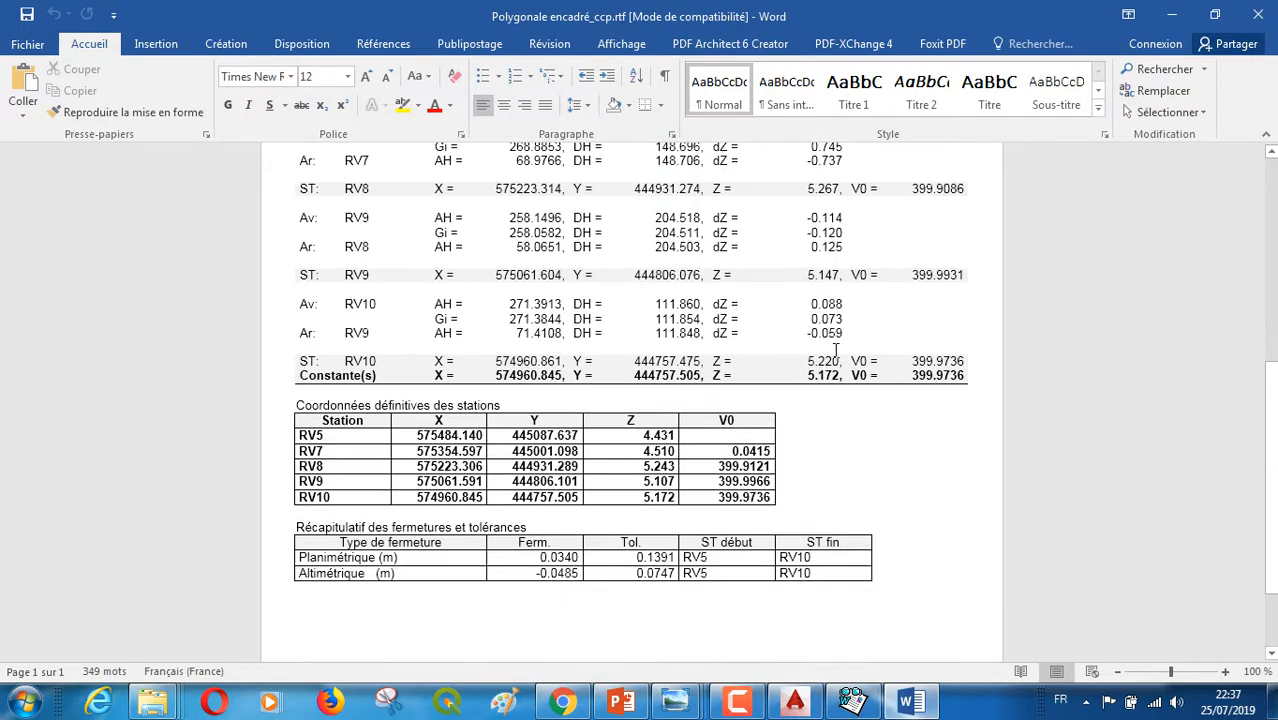
{"action": "scroll", "coordinate": [885, 362], "scroll_direction": "down", "scroll_amount": 2}
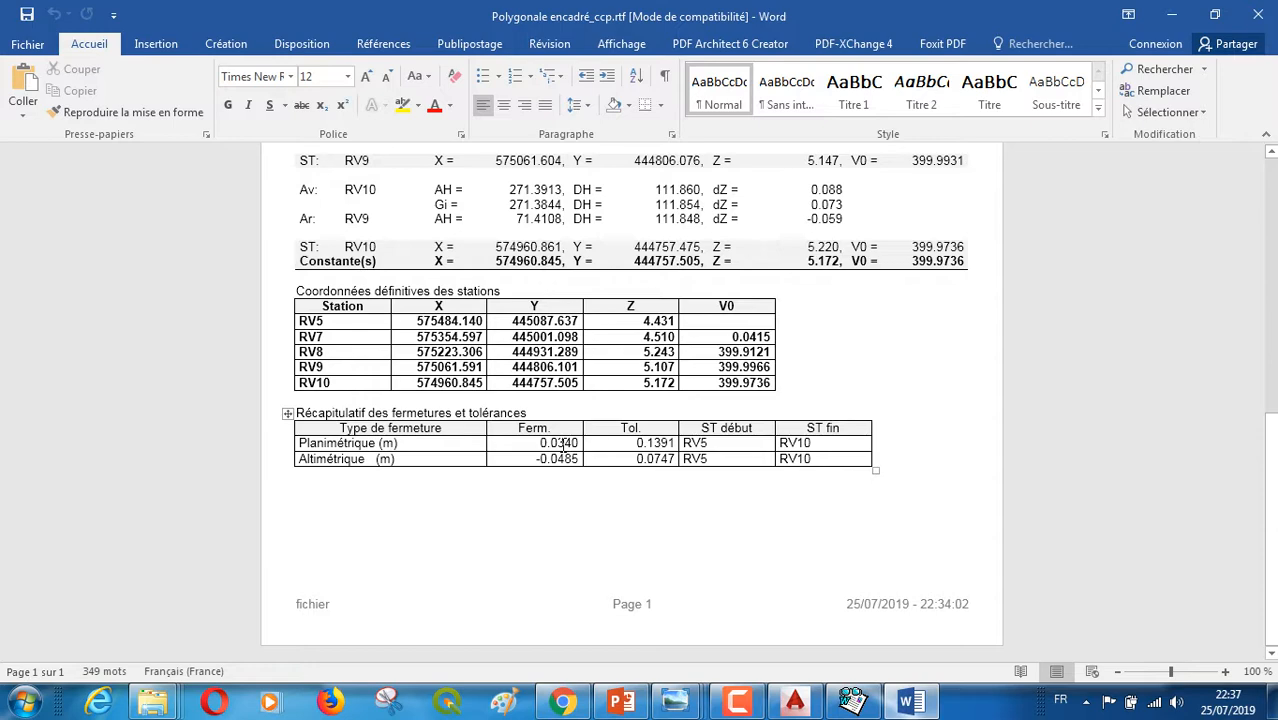
{"action": "scroll", "coordinate": [563, 443], "scroll_direction": "up", "scroll_amount": 1}
{"action": "scroll", "coordinate": [563, 443], "scroll_direction": "up", "scroll_amount": 2}
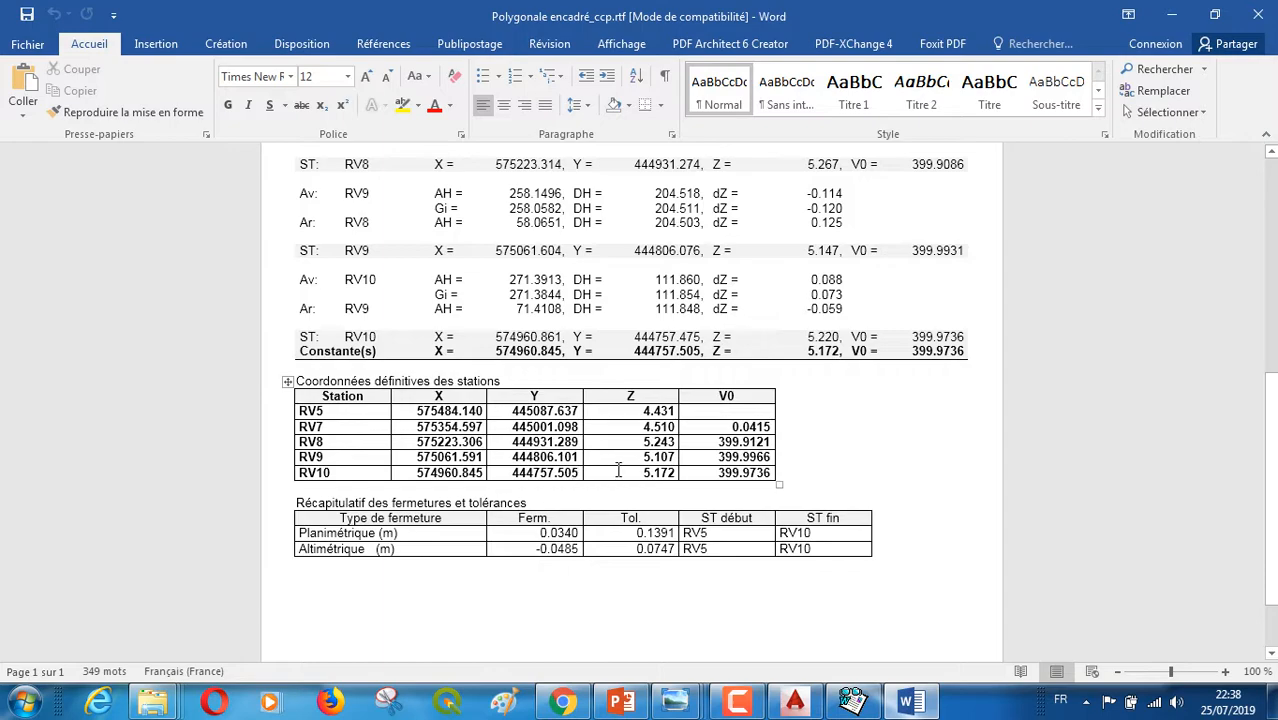
- Reread the Chemin1 listing from its calculation settings header through the station results to the definitive coordinates and closure summary
{"action": "scroll", "coordinate": [618, 470], "scroll_direction": "down", "scroll_amount": 2}
{"action": "scroll", "coordinate": [665, 452], "scroll_direction": "up", "scroll_amount": 3}
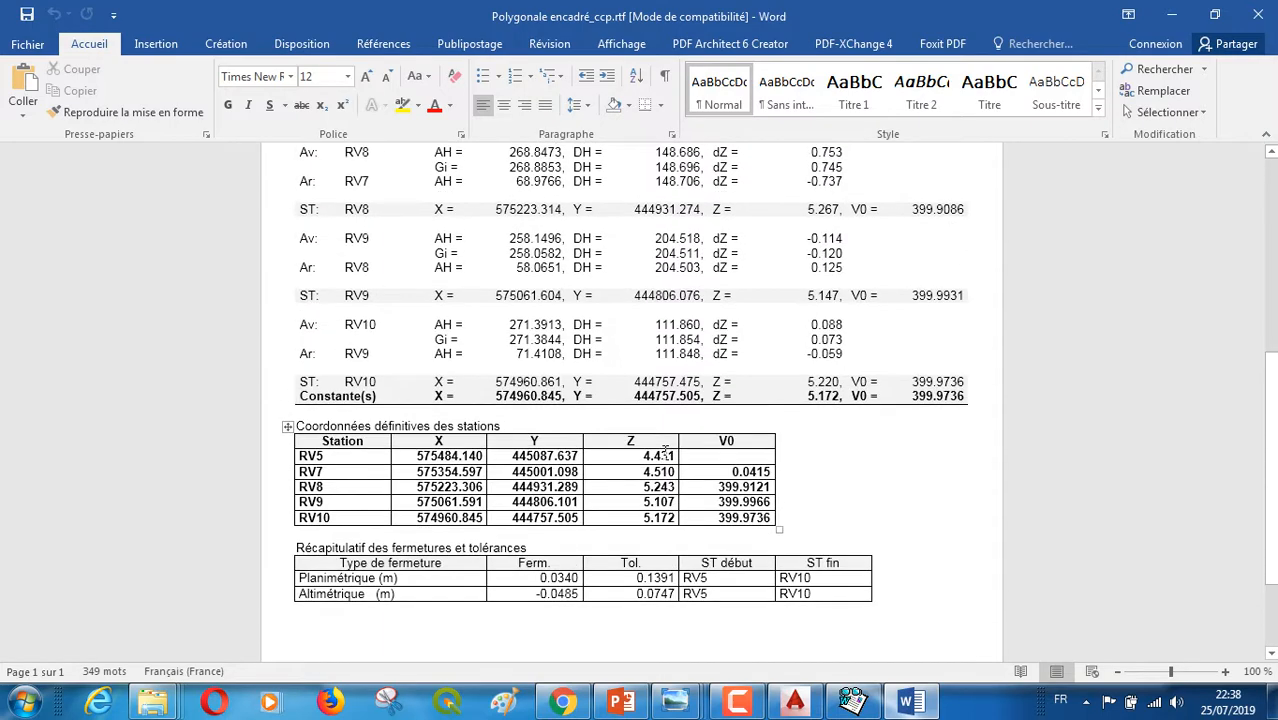
{"action": "scroll", "coordinate": [665, 452], "scroll_direction": "up", "scroll_amount": 8}
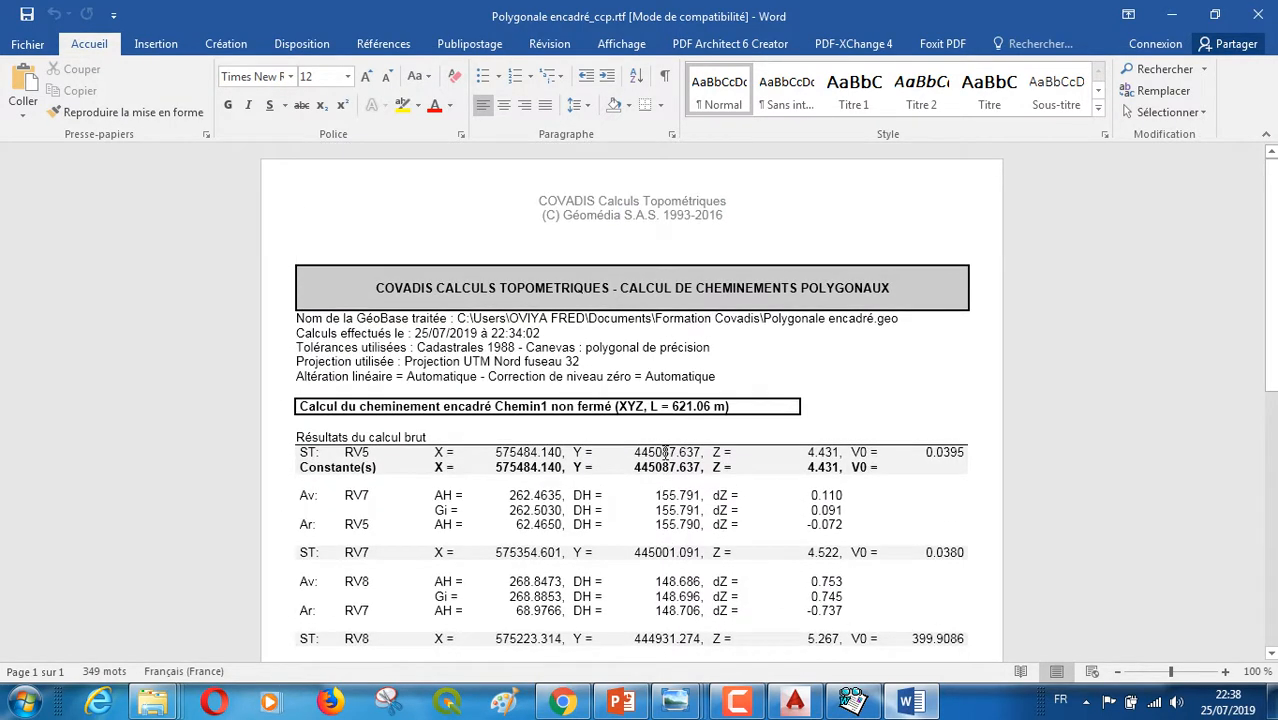
{"action": "scroll", "coordinate": [716, 361], "scroll_direction": "down", "scroll_amount": 10}
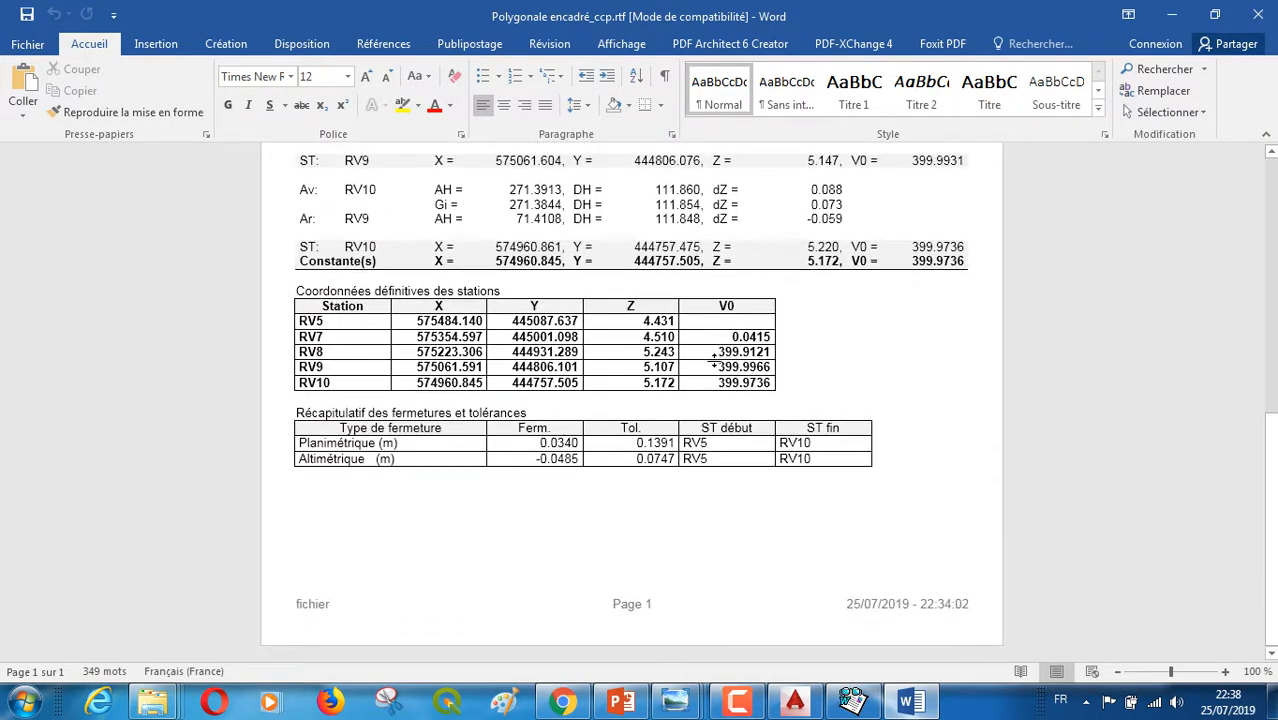
{"action": "scroll", "coordinate": [714, 360], "scroll_direction": "up", "scroll_amount": 6}
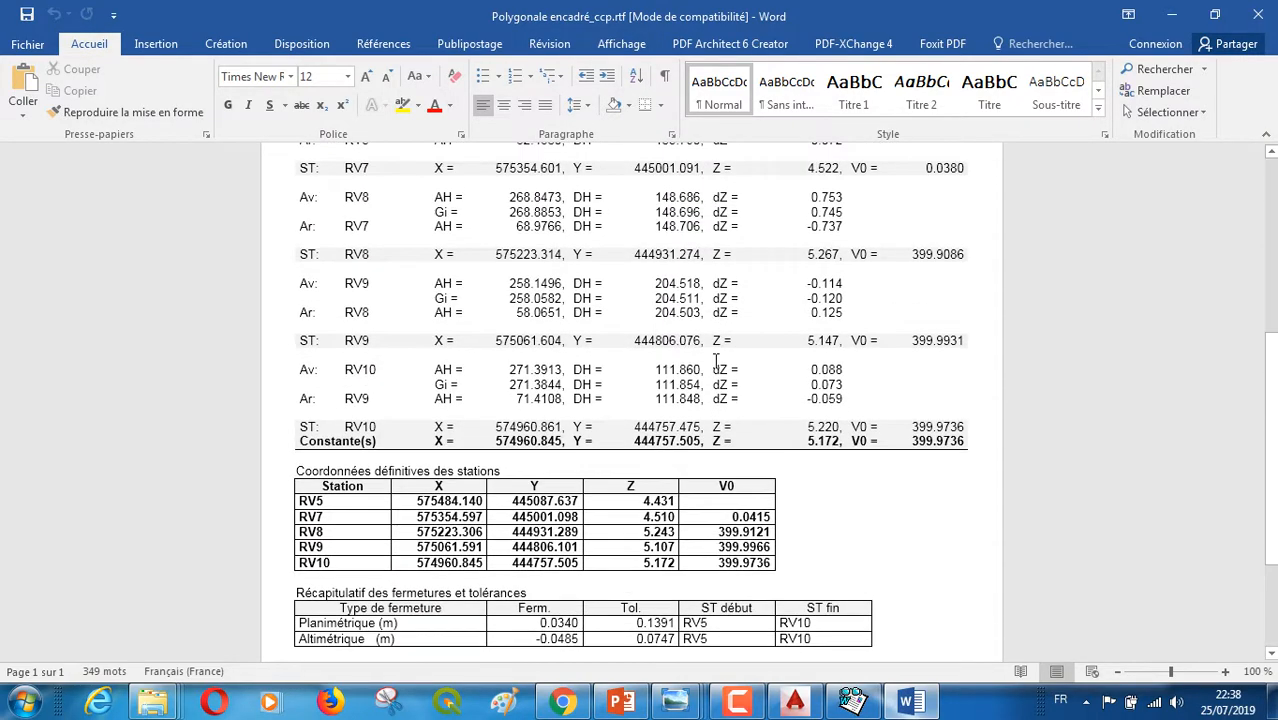
{"action": "scroll", "coordinate": [716, 361], "scroll_direction": "up", "scroll_amount": 5}
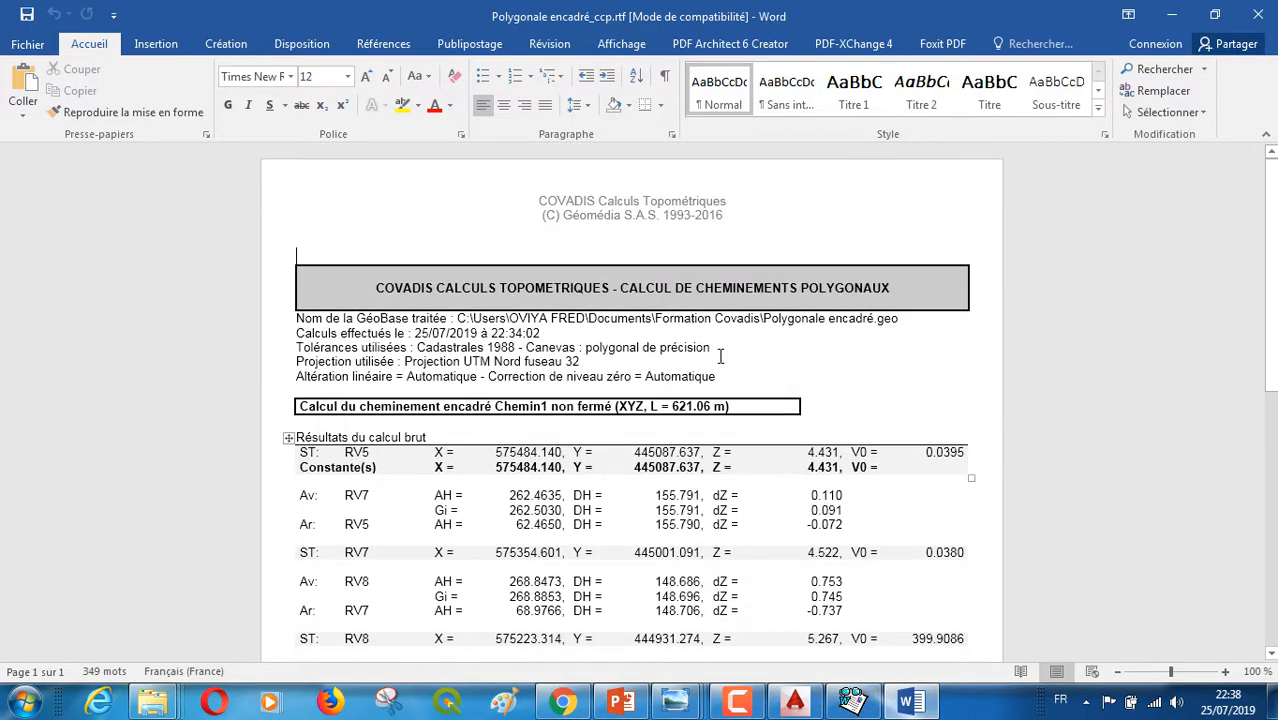
{"action": "scroll", "coordinate": [720, 356], "scroll_direction": "down", "scroll_amount": 8}
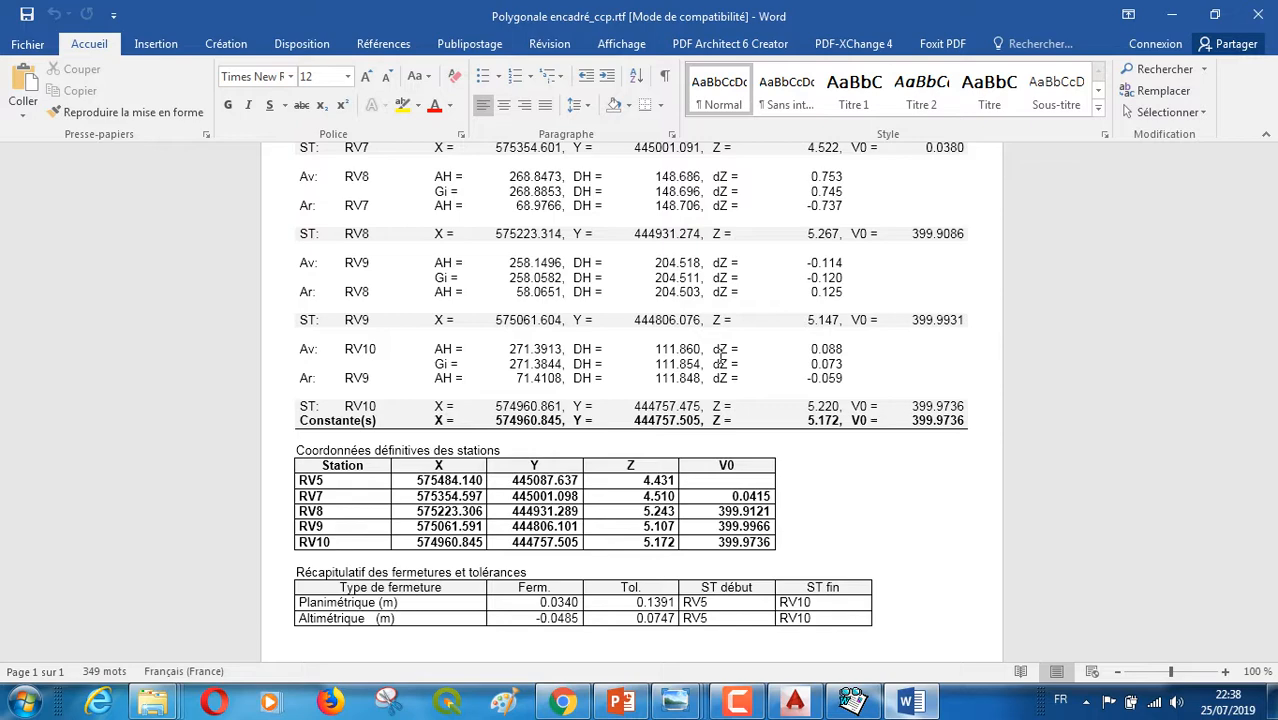
{"action": "scroll", "coordinate": [722, 355], "scroll_direction": "up", "scroll_amount": 8}
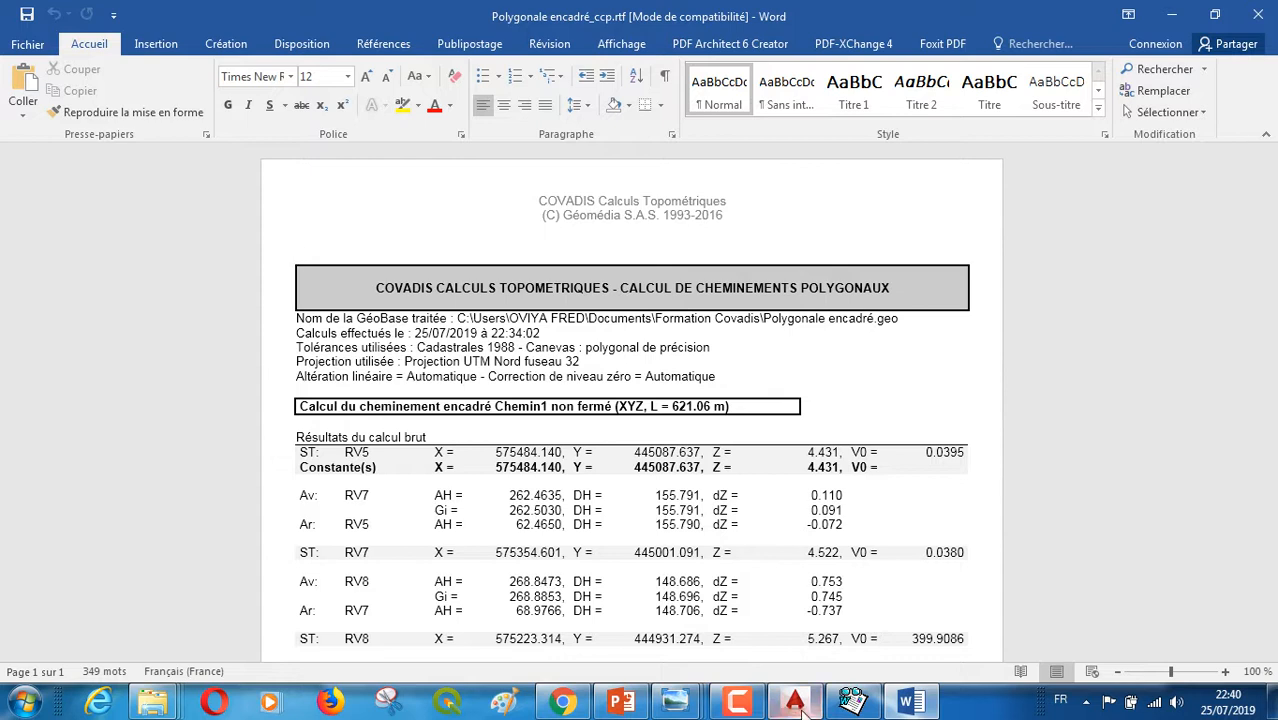
{"action": "left_click", "coordinate": [740, 707]}
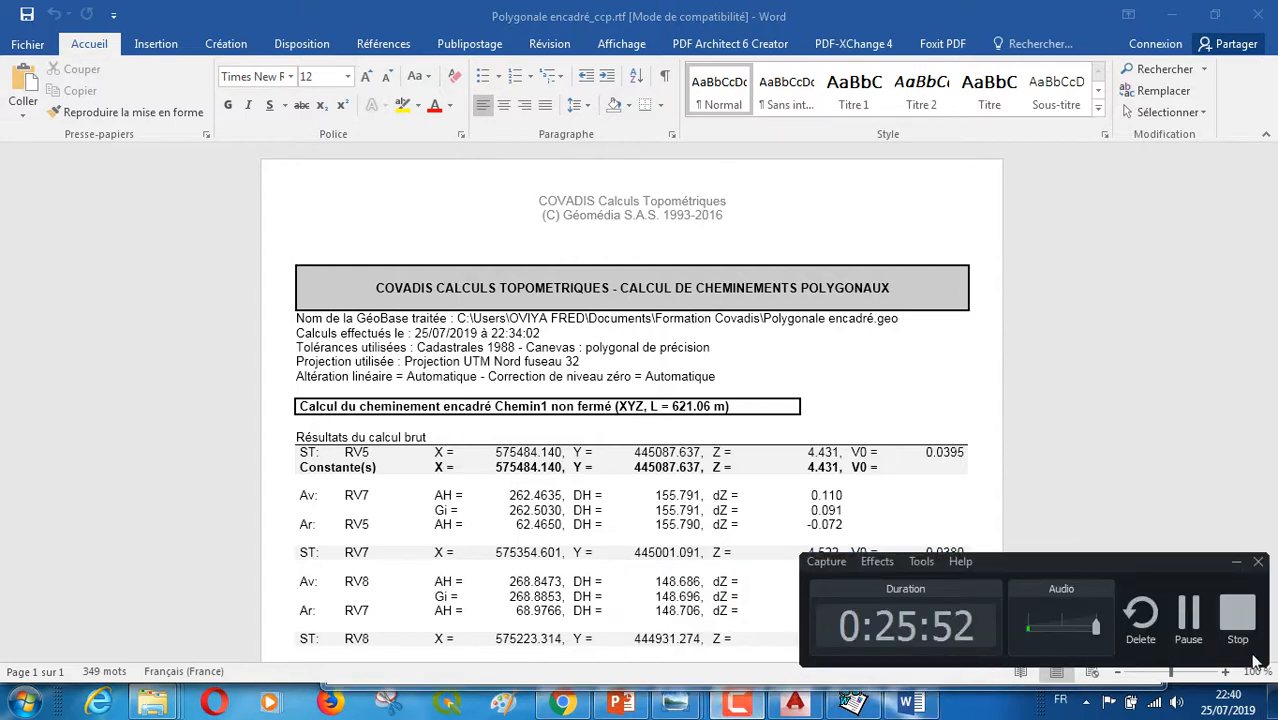